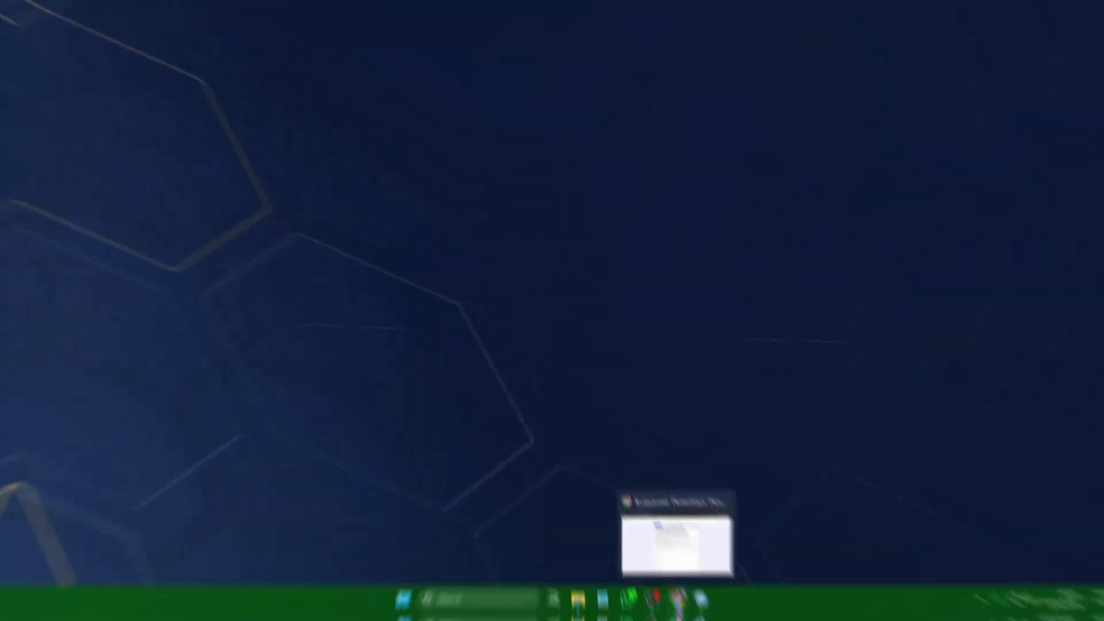
click(681, 610)
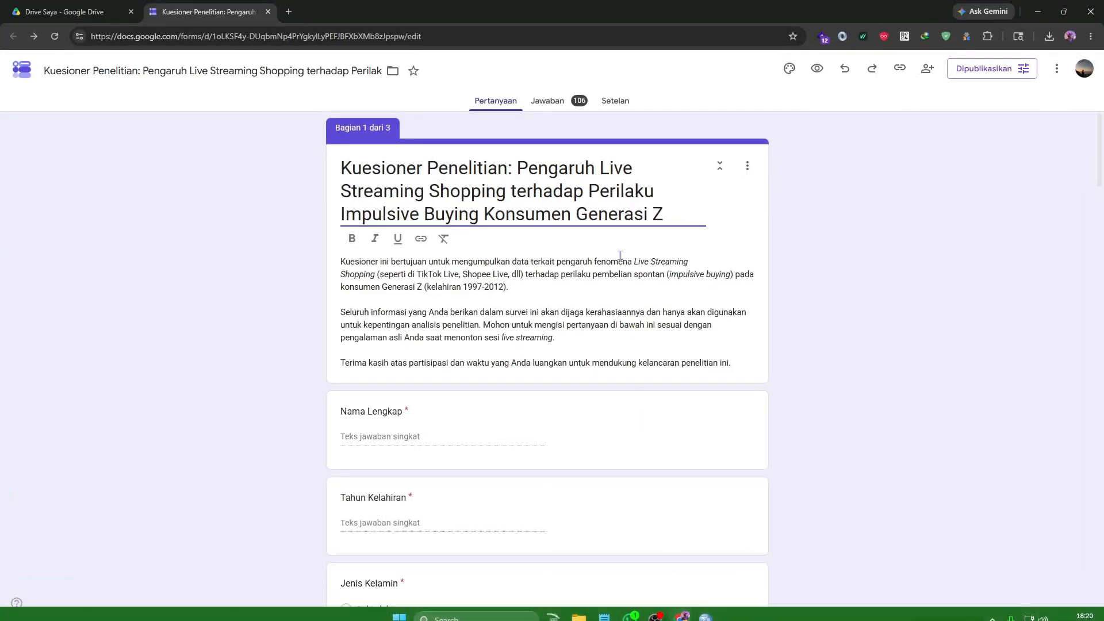
Show the questionnaire's responses and open them in the linked spreadsheet.
click(564, 106)
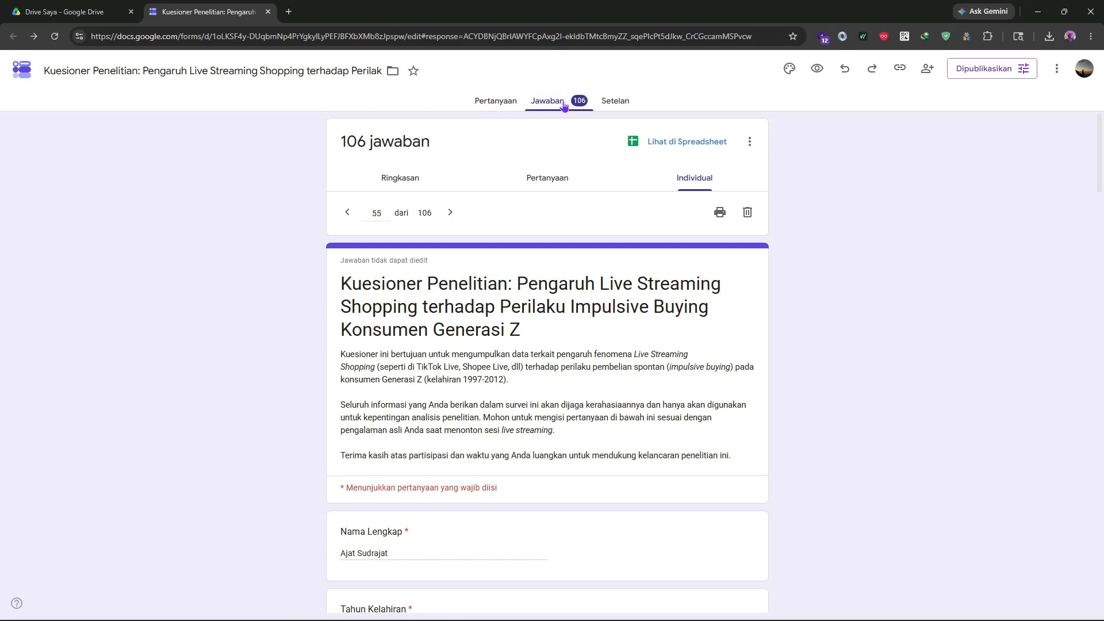
click(644, 138)
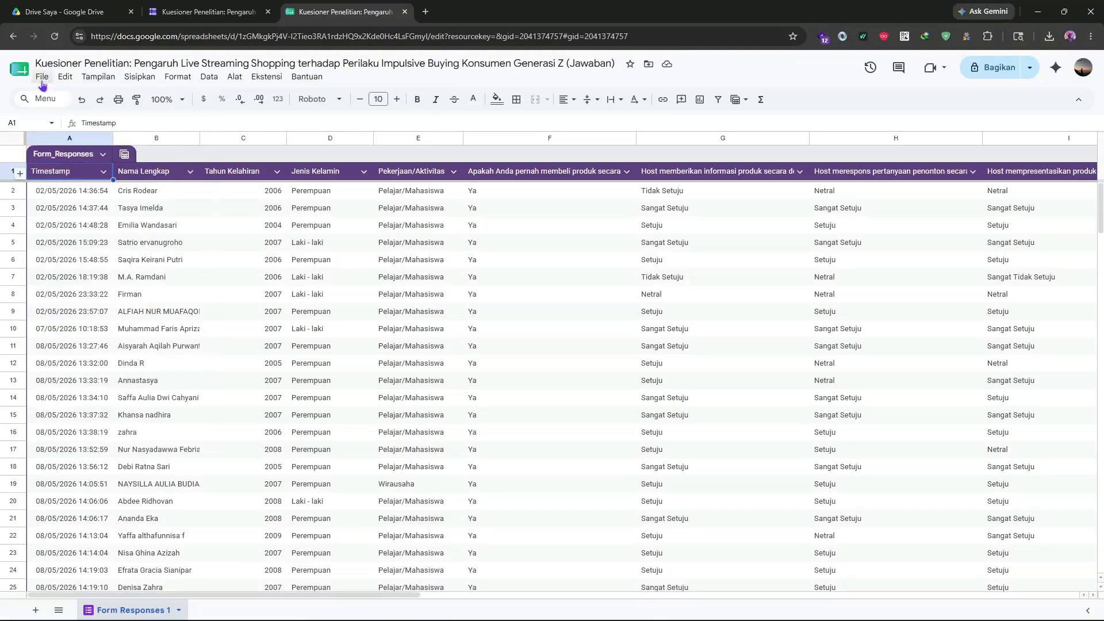
Download the response sheet as a Microsoft Excel (.xlsx) file and open the downloaded workbook in Excel.
click(42, 78)
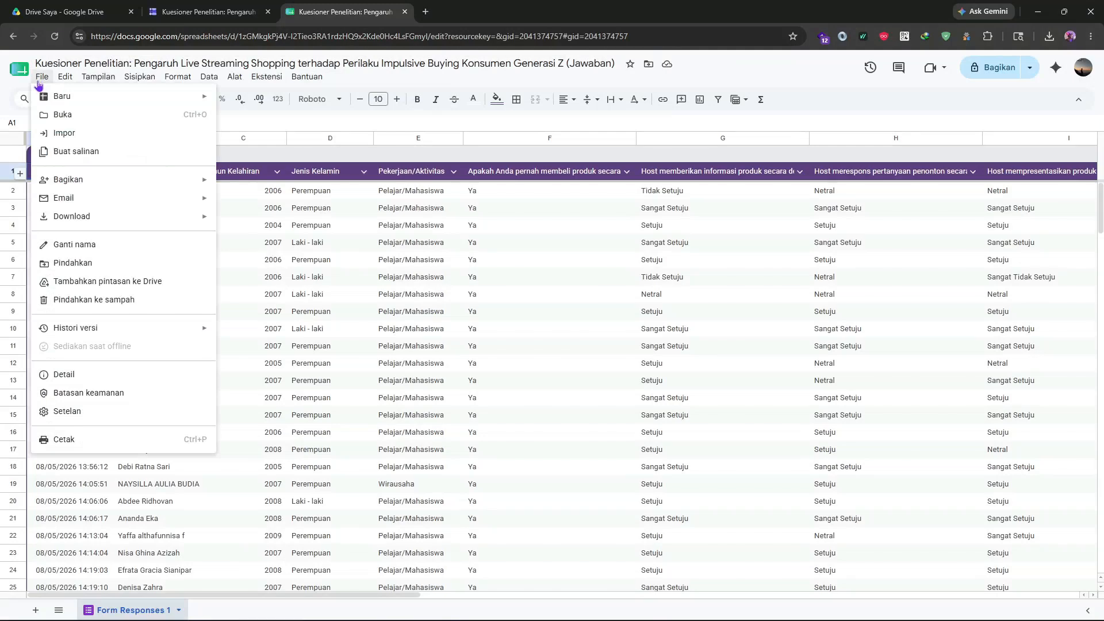
mouse_move(83, 224)
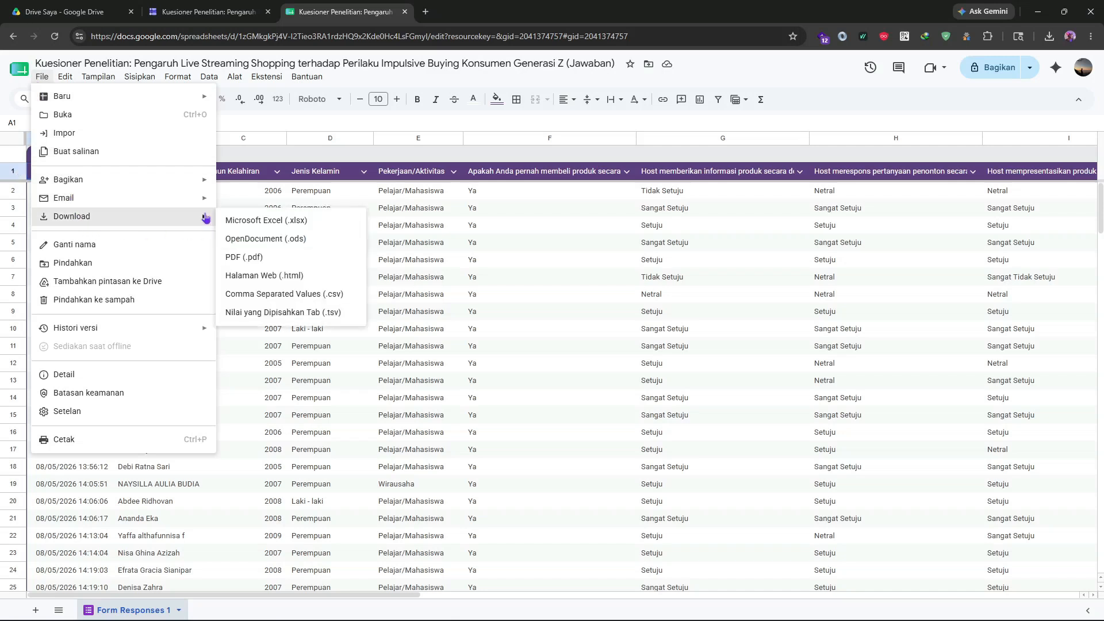
click(234, 224)
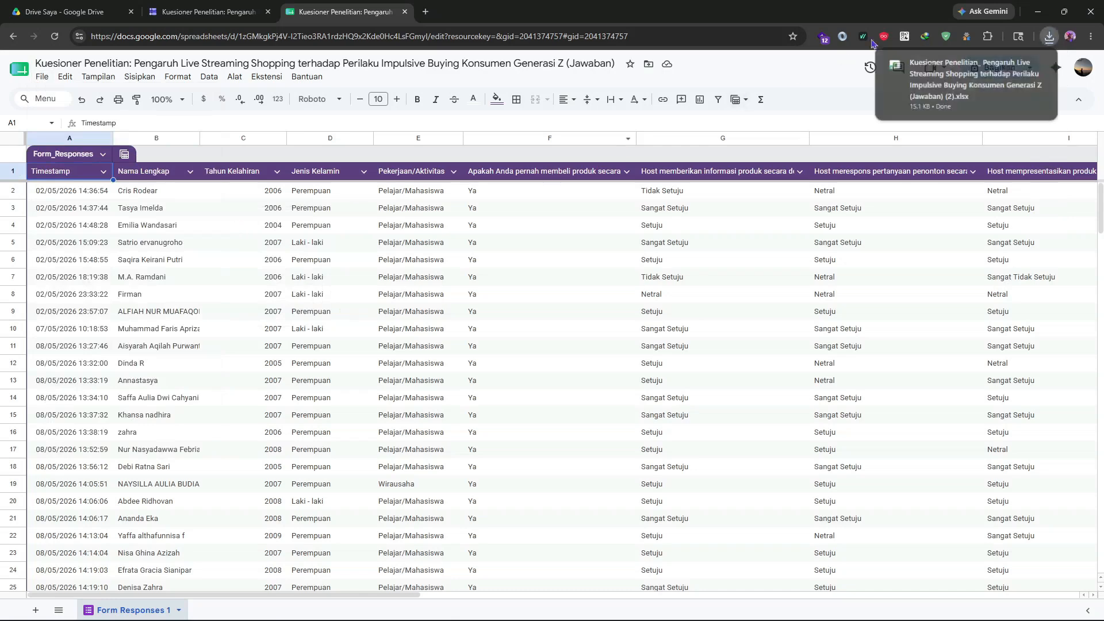
click(985, 86)
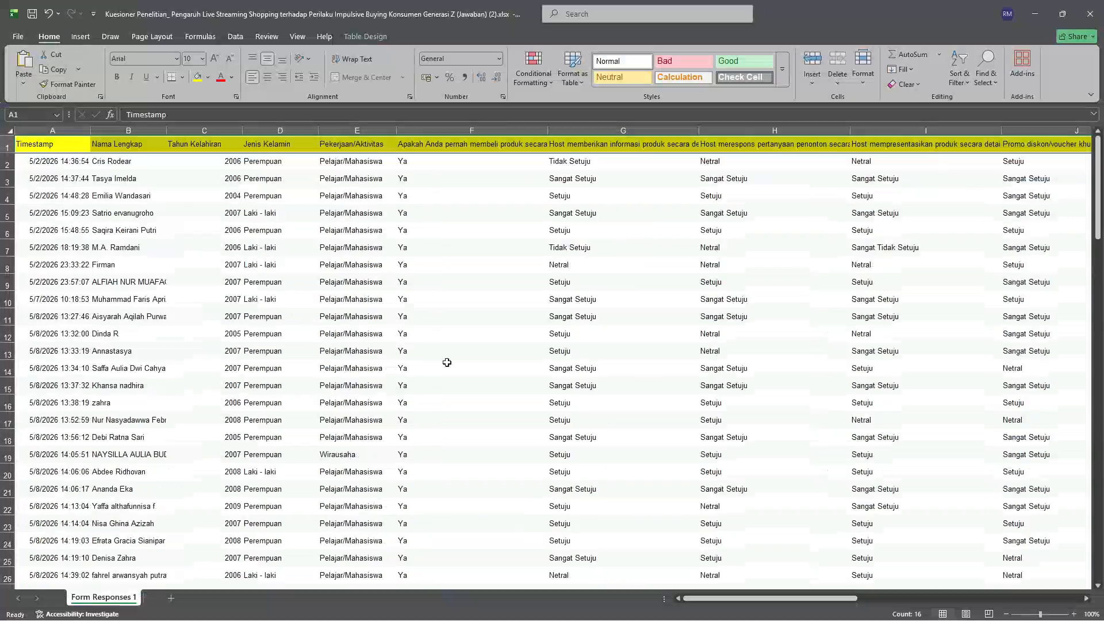
Delete the Timestamp and Nama Lengkap columns from the response table.
click(52, 195)
click(52, 150)
drag(52, 150, 92, 544)
right_click(91, 490)
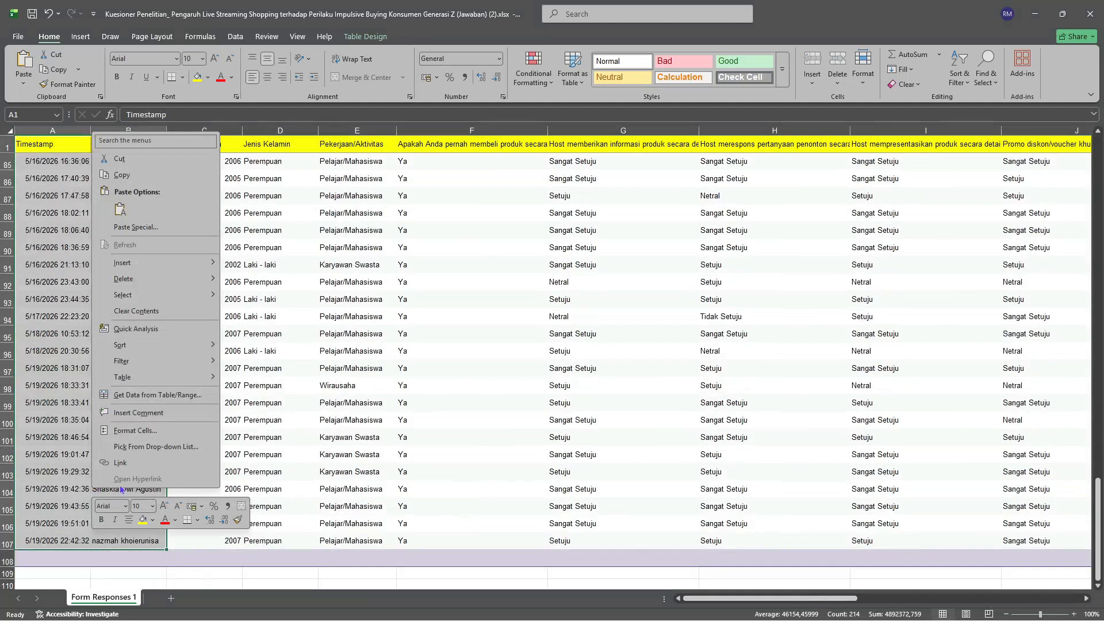
mouse_move(124, 286)
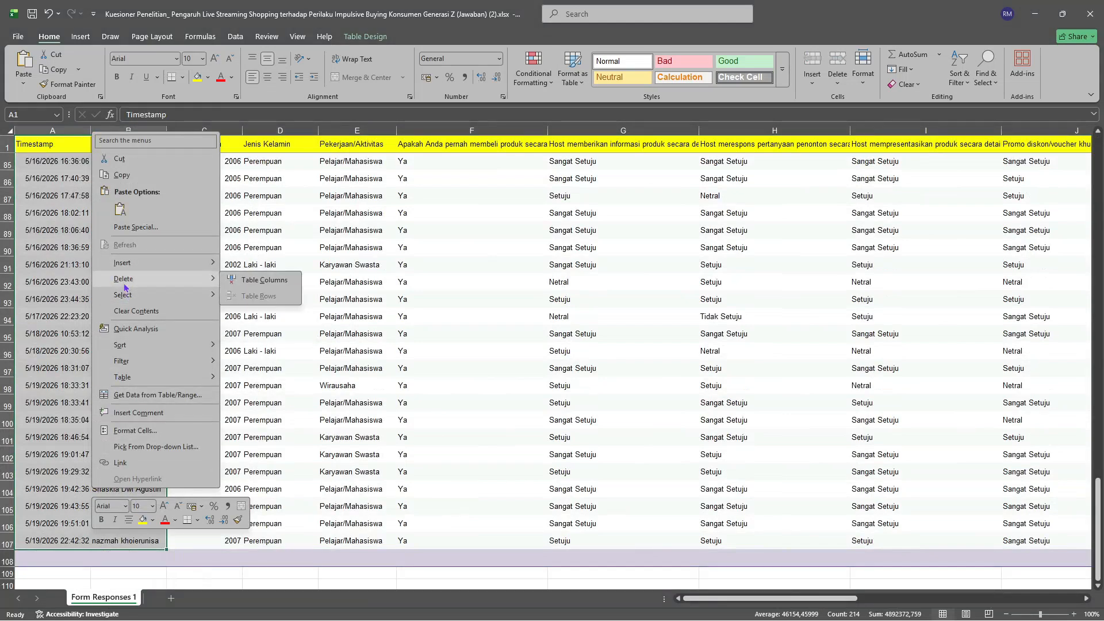
click(261, 279)
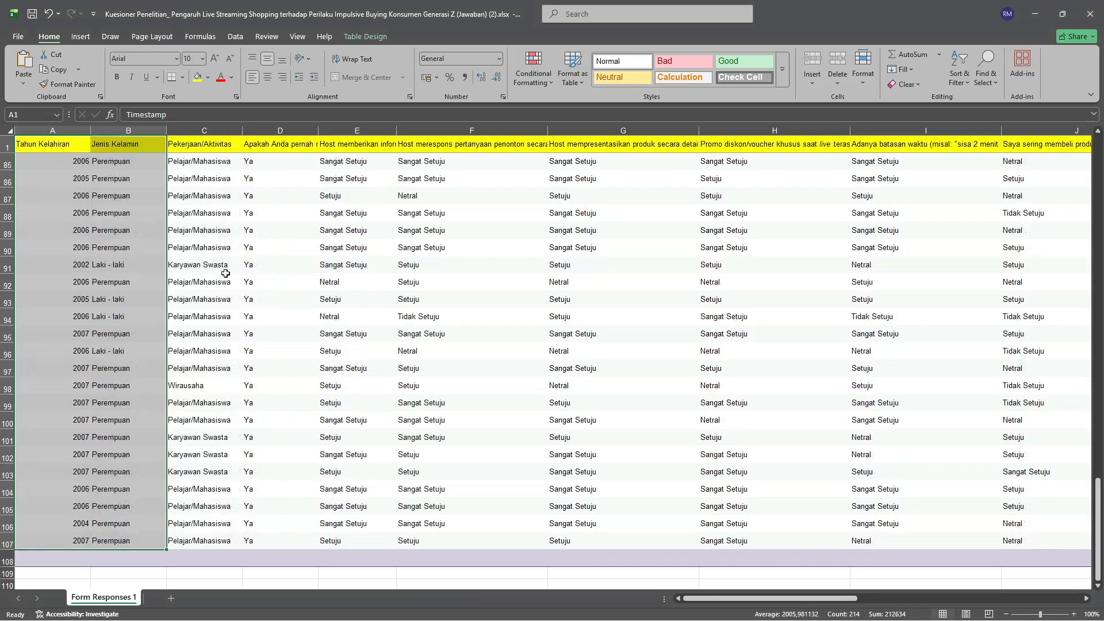
Replace every "Laki - laki" in the Jenis Kelamin column with 1.
click(142, 251)
drag(119, 162, 149, 158)
click(147, 332)
click(135, 377)
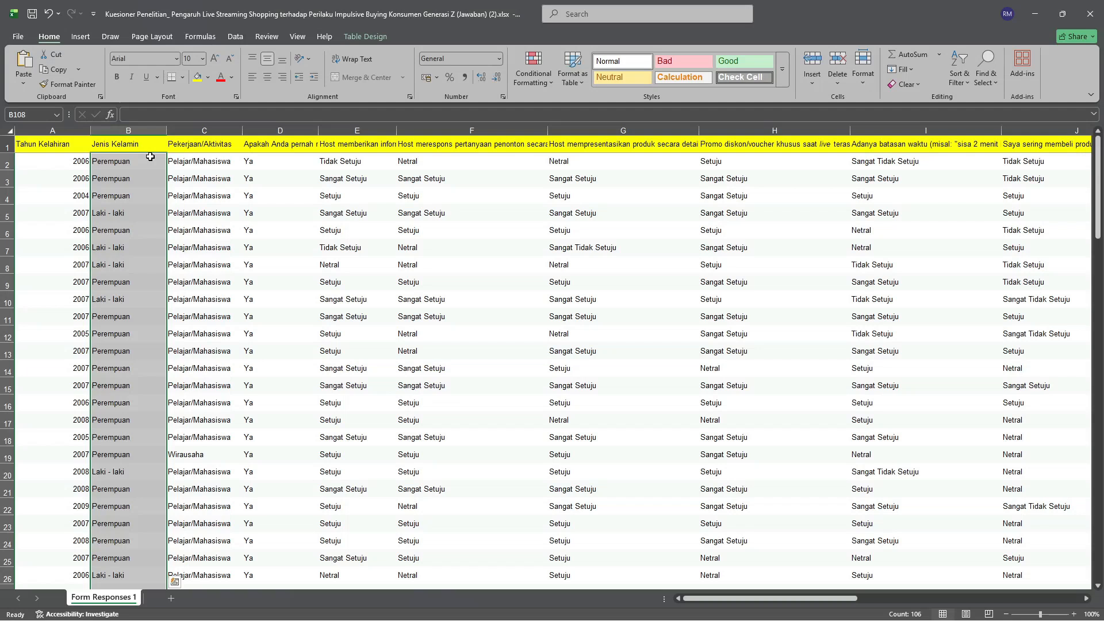
key(ctrl+h)
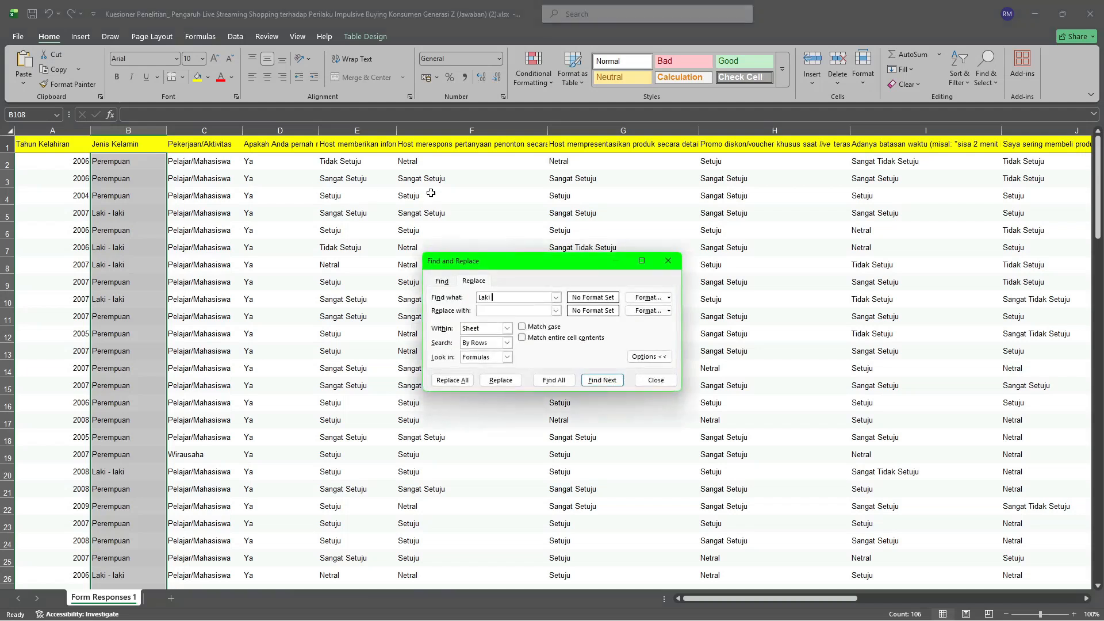
text(Laki laki)
click(495, 299)
text(- laki)
click(448, 381)
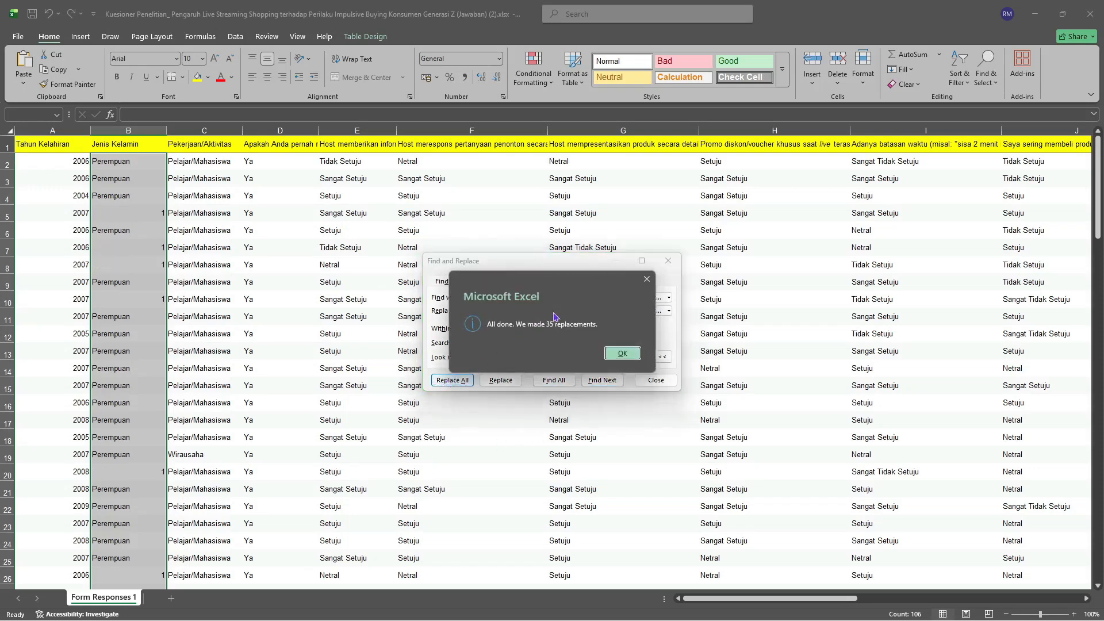
key(Return)
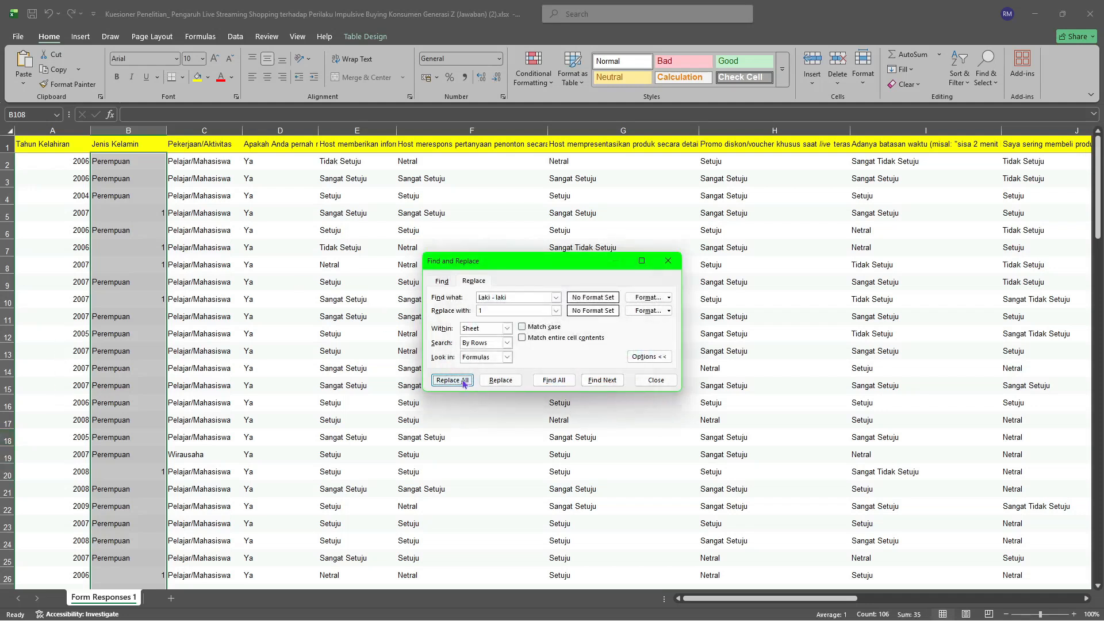
Replace every "Perempuan" in the Jenis Kelamin column with 2.
click(511, 298)
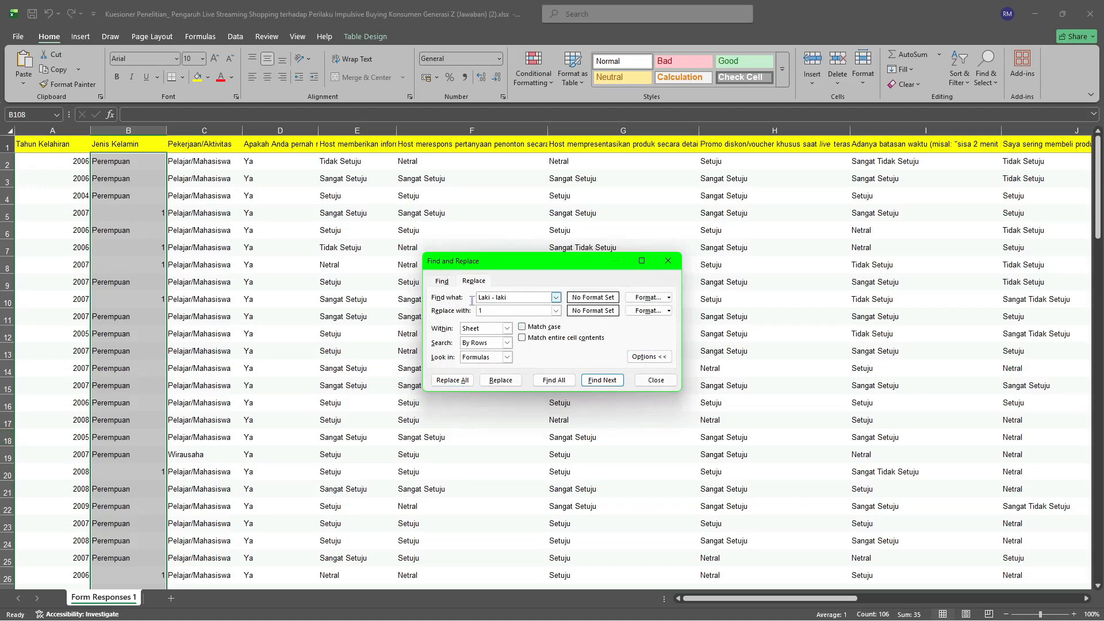
drag(511, 297, 472, 300)
text(perempuanm)
key(BackSpace)
key(BackSpace)
key(BackSpace)
key(BackSpace)
key(BackSpace)
key(BackSpace)
key(BackSpace)
key(BackSpace)
key(BackSpace)
key(BackSpace)
text(Perempuan)
click(453, 380)
click(622, 353)
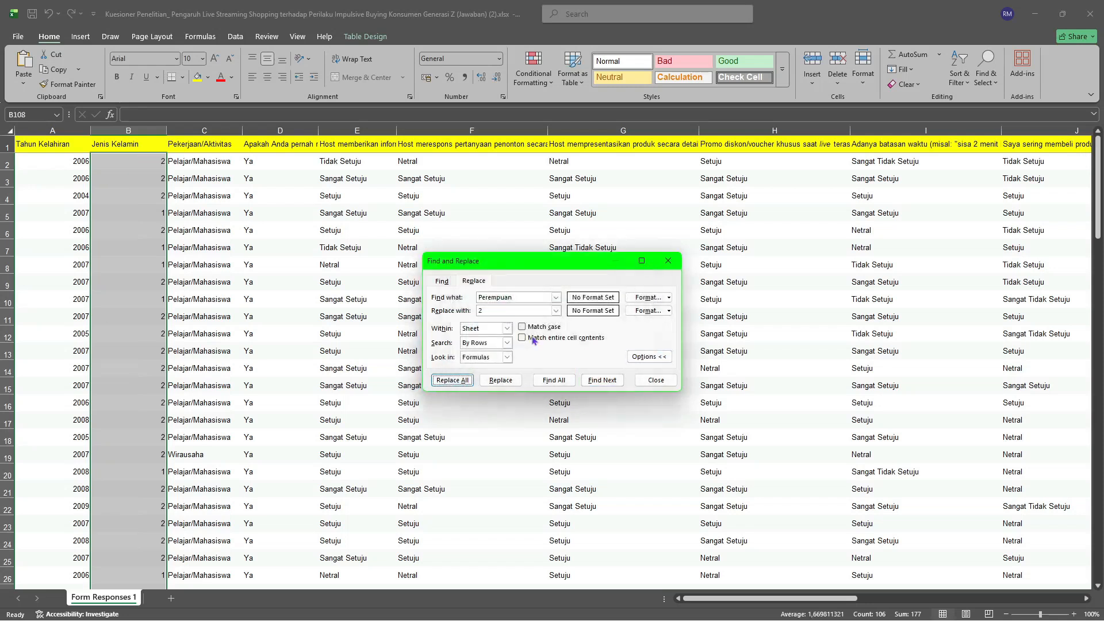
Replace every "Pelajar/Mahasiswa" in the Pekerjaan/Aktivitas column with 1.
drag(204, 162, 200, 542)
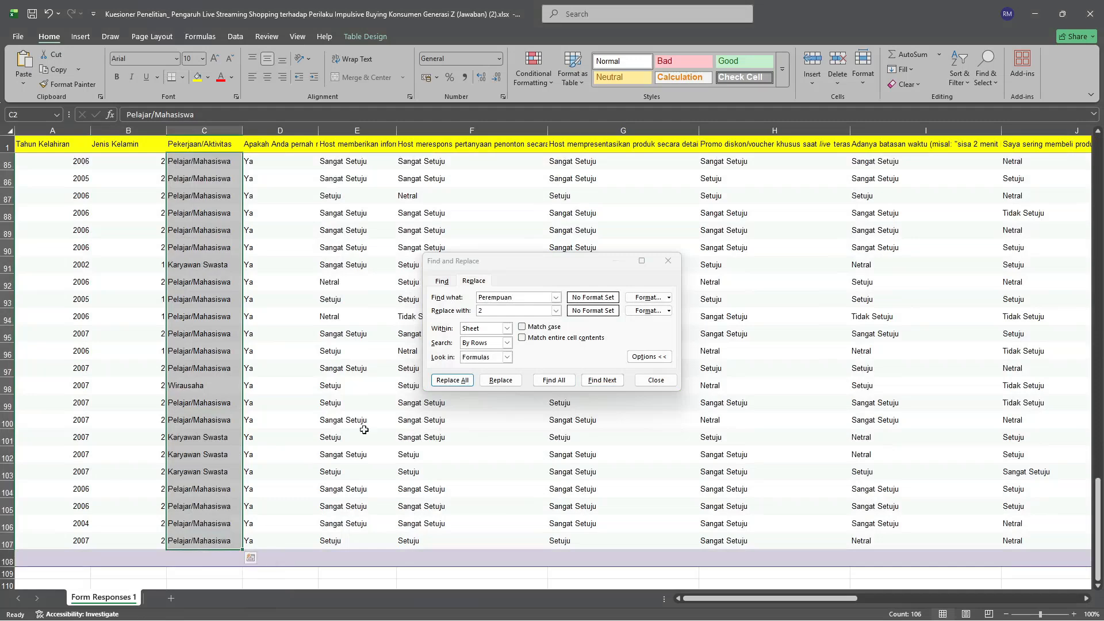
click(502, 298)
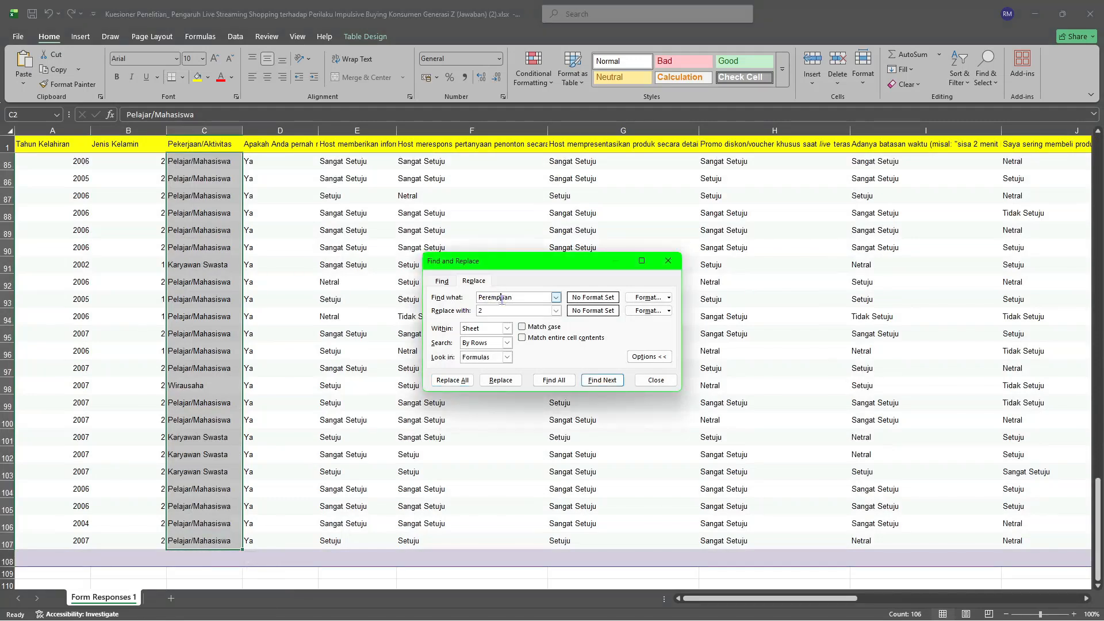
double_click(502, 298)
text(Pelajar/Mahasisw3)
key(Tab)
text(1)
click(452, 380)
click(620, 353)
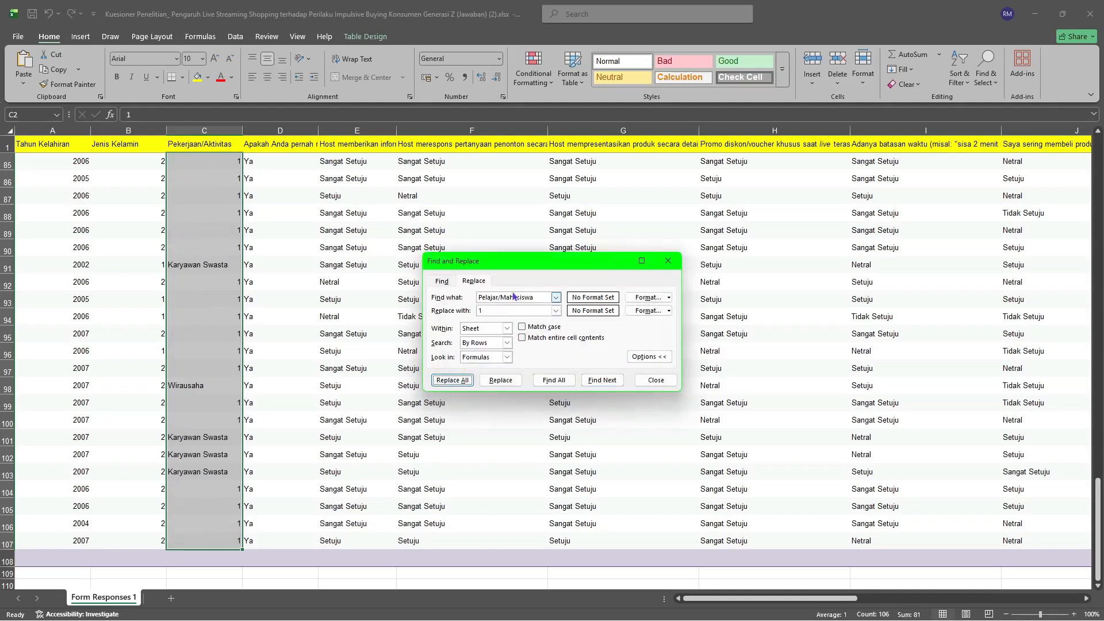
Replace every "Karyawan Swasta" in the Pekerjaan/Aktivitas column with 2.
click(514, 296)
double_click(513, 297)
text(Kar)
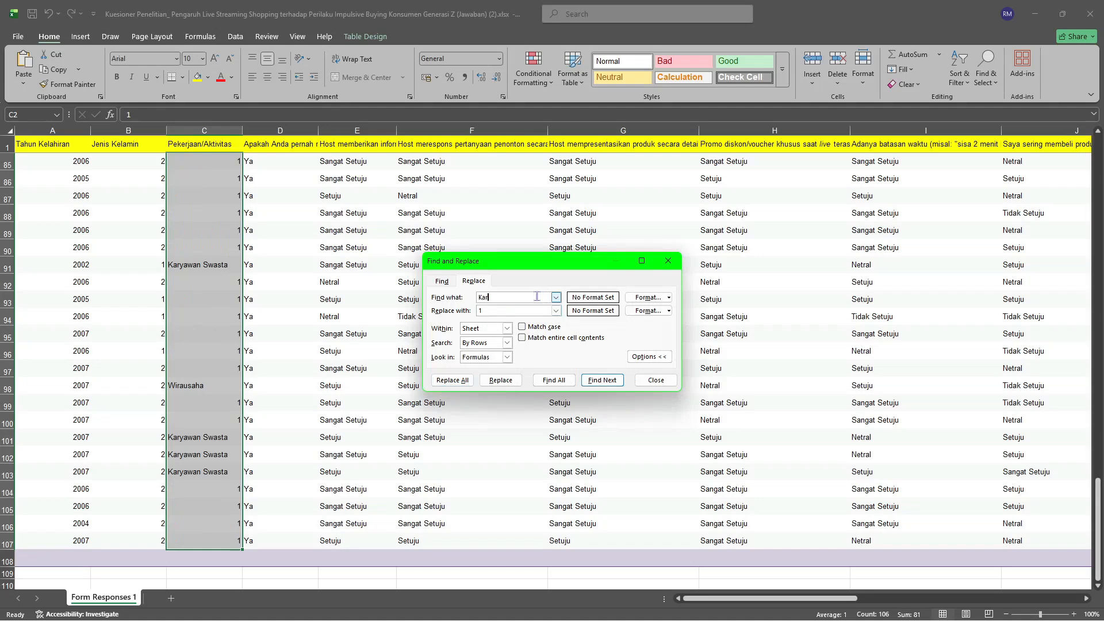
text(yawan Swasta)
key(alt+a)
key(Return)
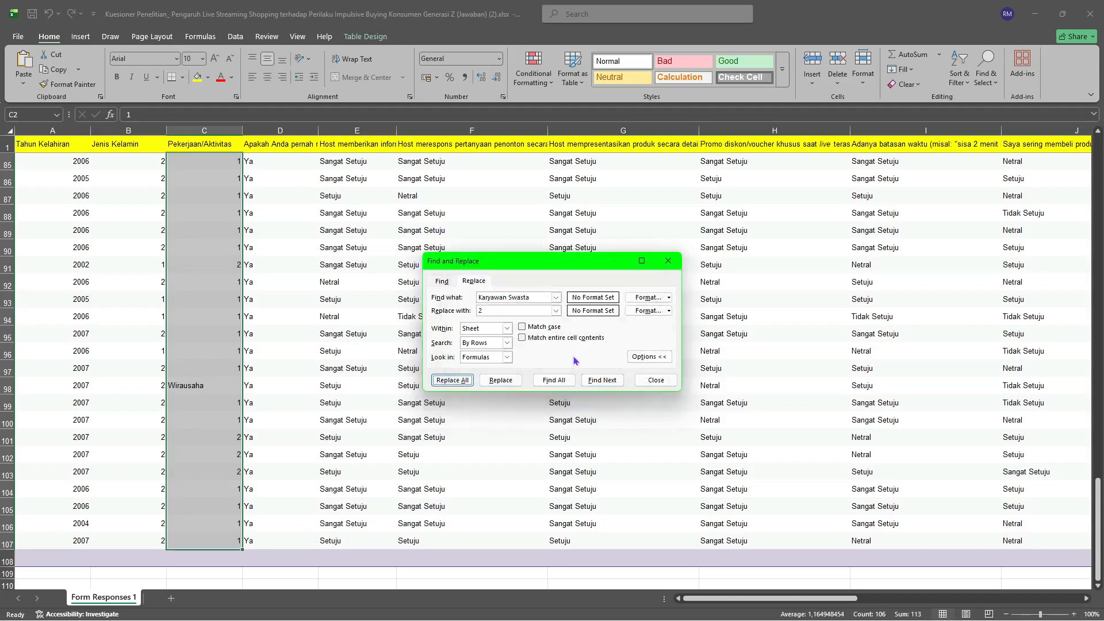
Replace every "Wirausaha" in the Pekerjaan/Aktivitas column with 3.
click(530, 296)
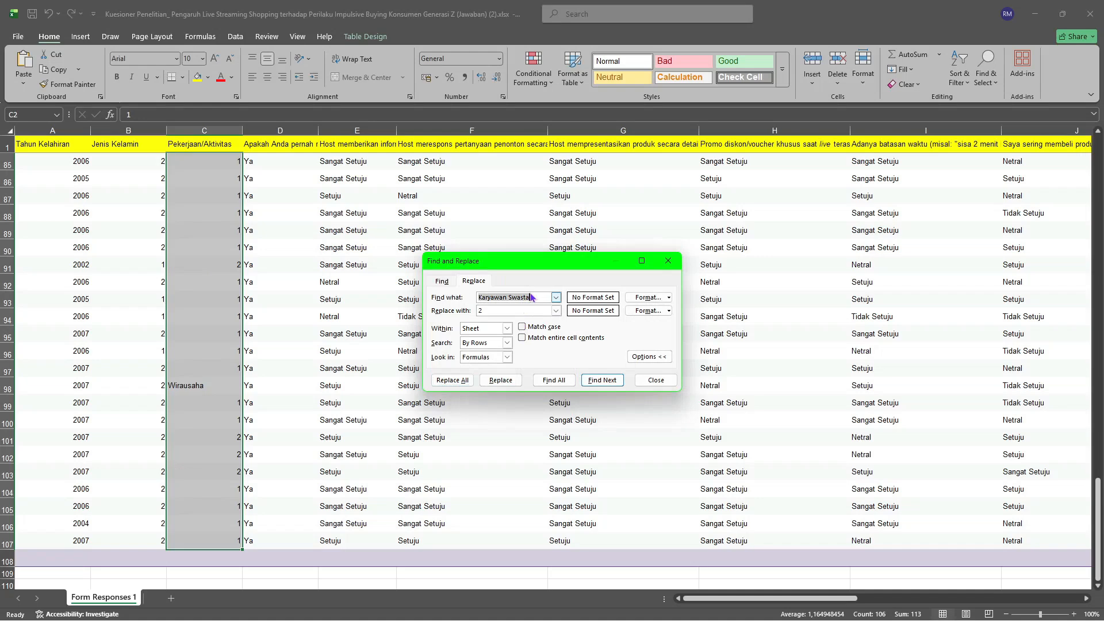
text(Wirausaha)
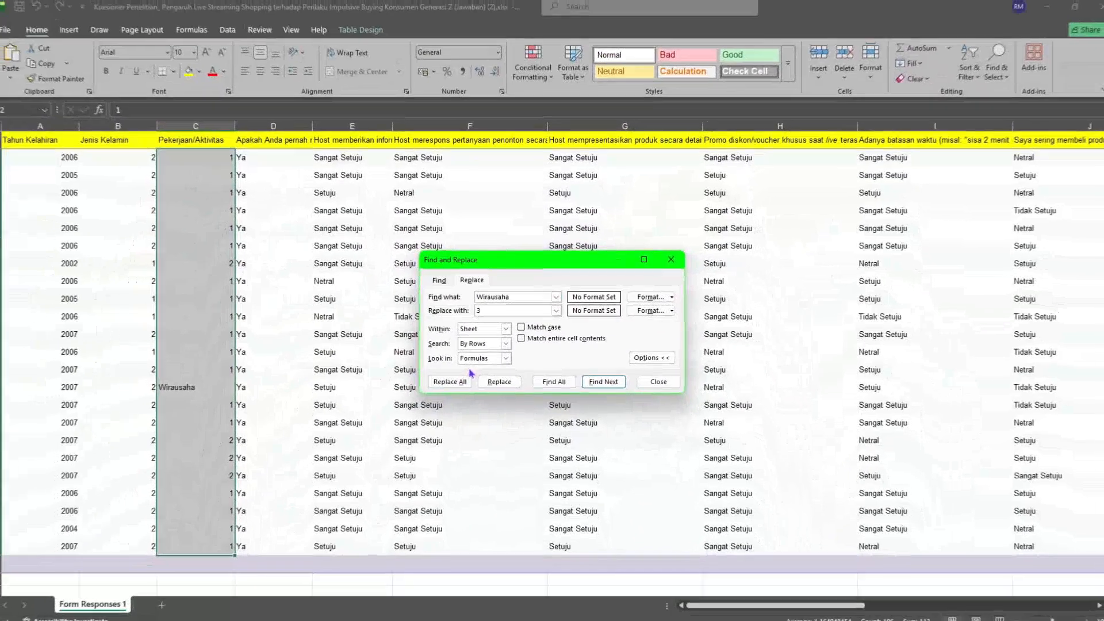
click(455, 380)
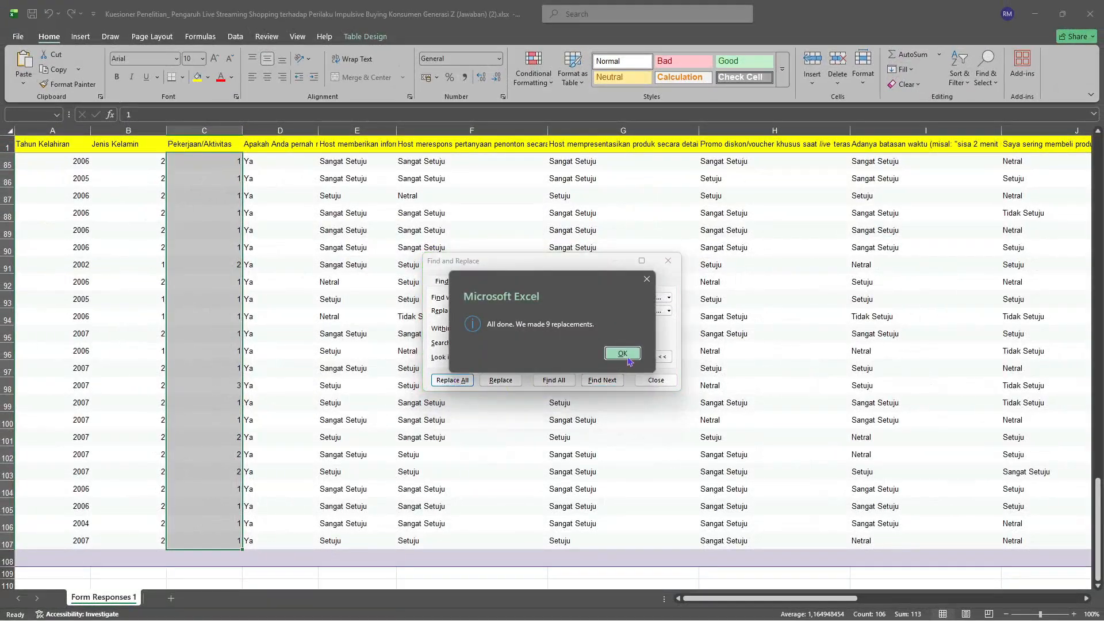
click(627, 353)
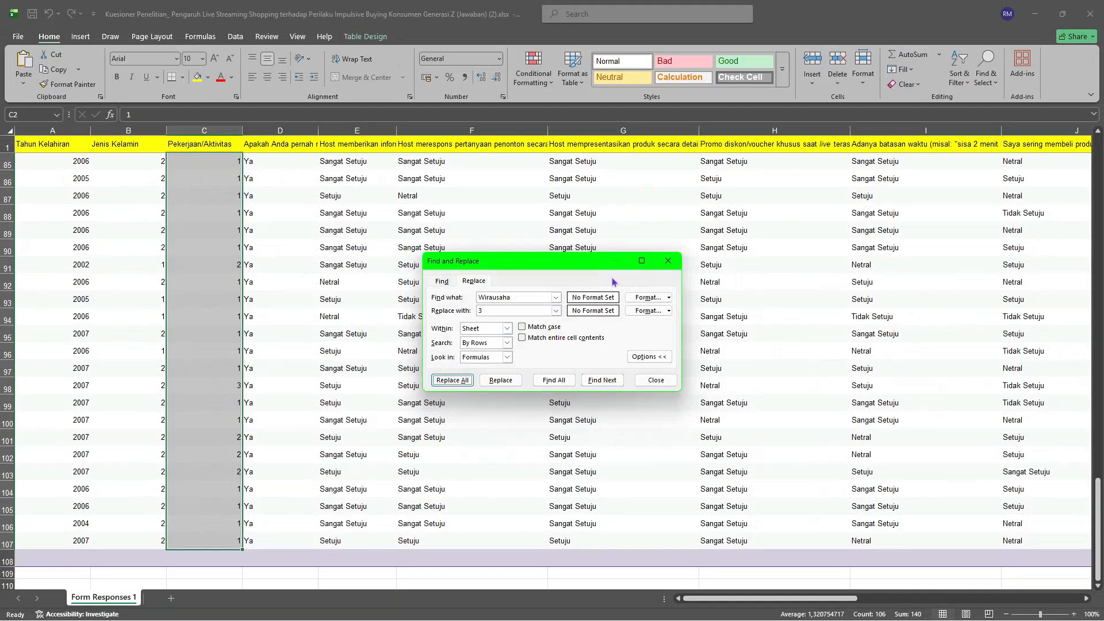
Replace every "Ya" in column D, the "Apakah Anda pernah membeli" question, with 1 from D2 to D107.
drag(295, 165, 285, 347)
scroll(285, 347, up, 20)
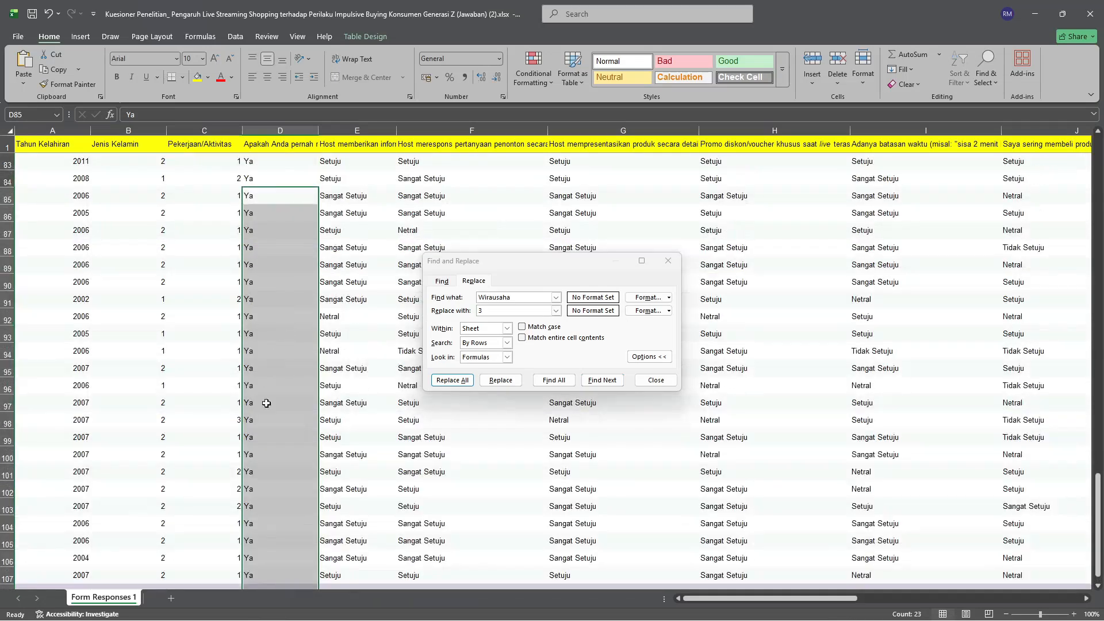
scroll(271, 383, up, 17)
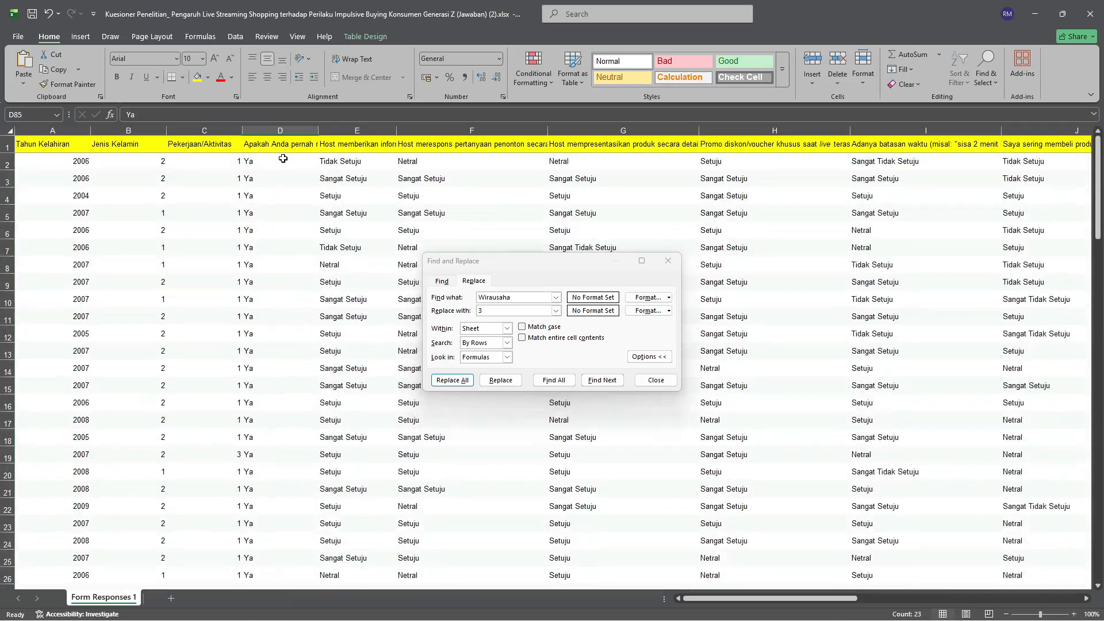
drag(281, 160, 284, 532)
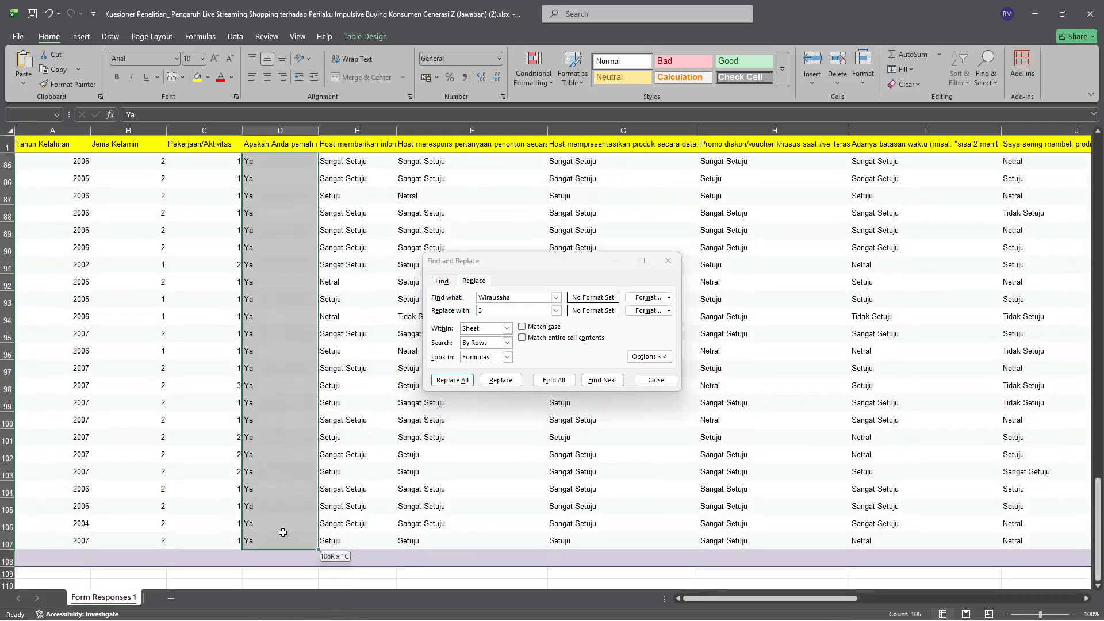
click(511, 295)
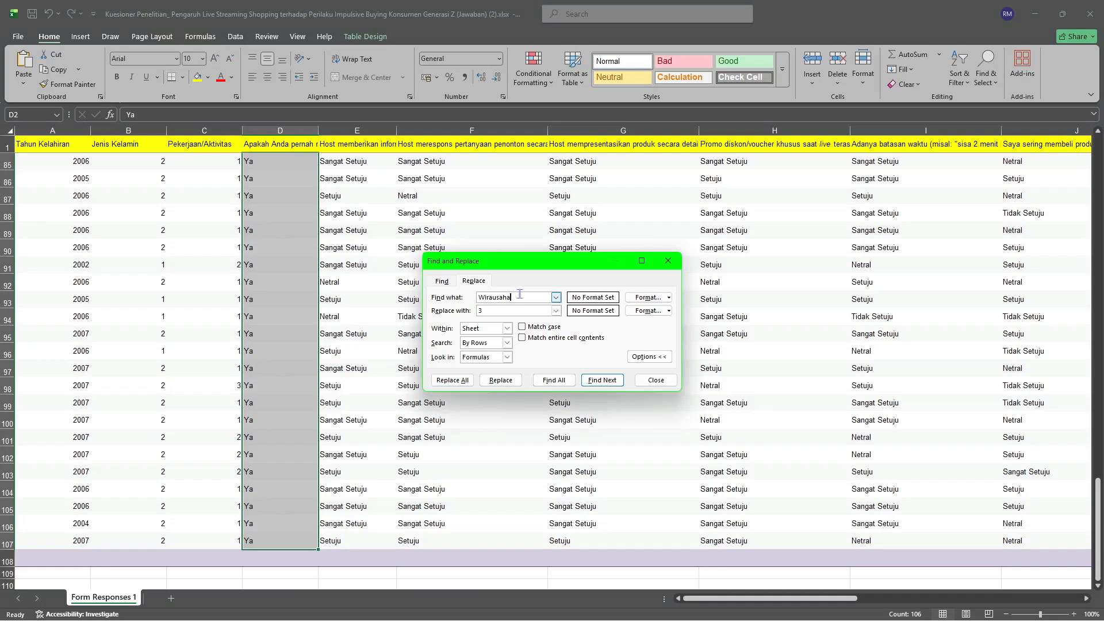
double_click(519, 294)
text(Ya)
click(453, 380)
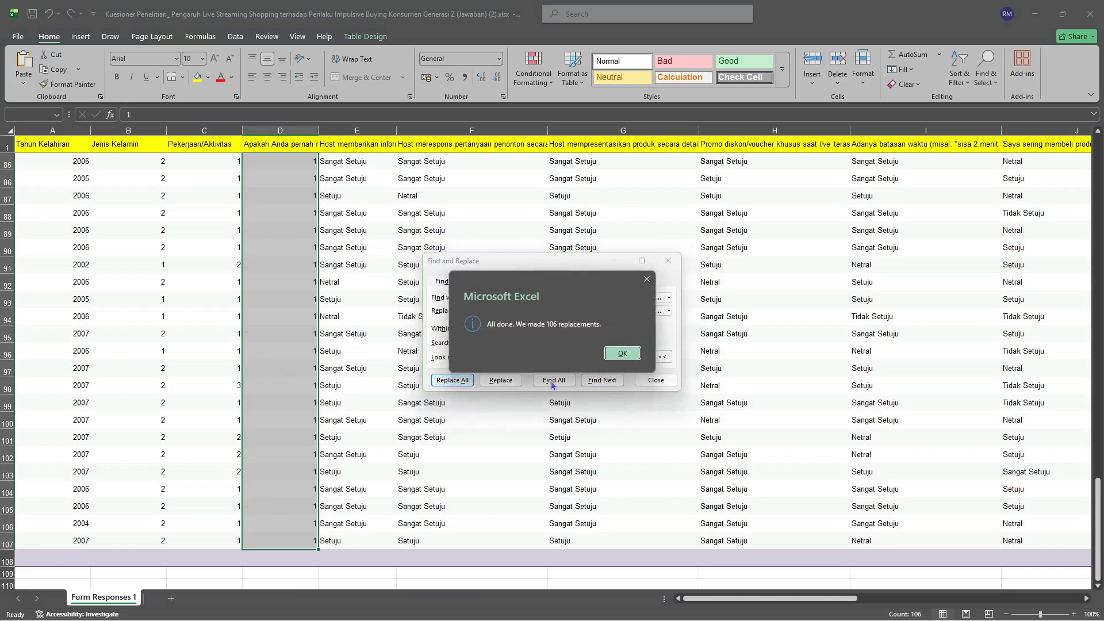
click(614, 354)
Replace every "Sangat tidak Setuju" in the Likert-scale answers, cells E2 to N107, with 1.
click(351, 166)
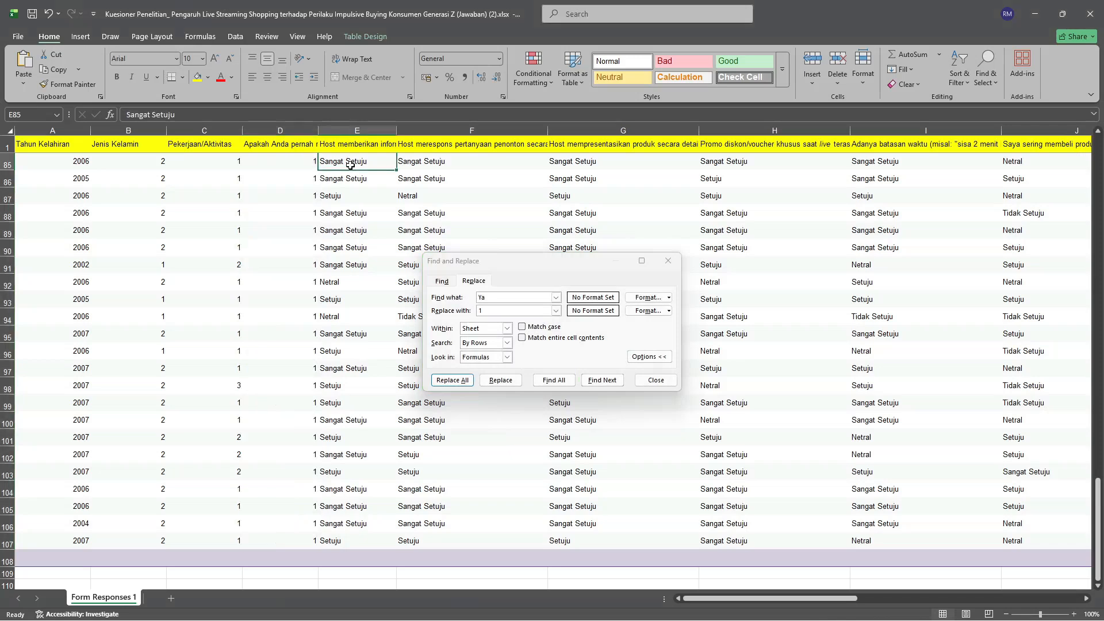
key(ctrl+z)
drag(355, 166, 814, 539)
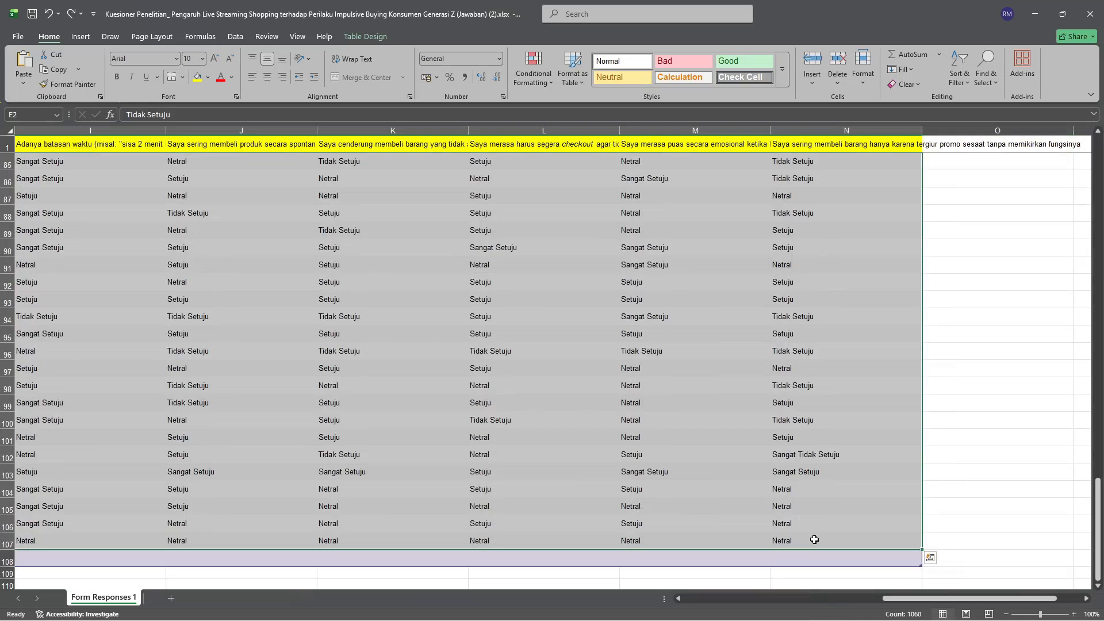
key(ctrl+h)
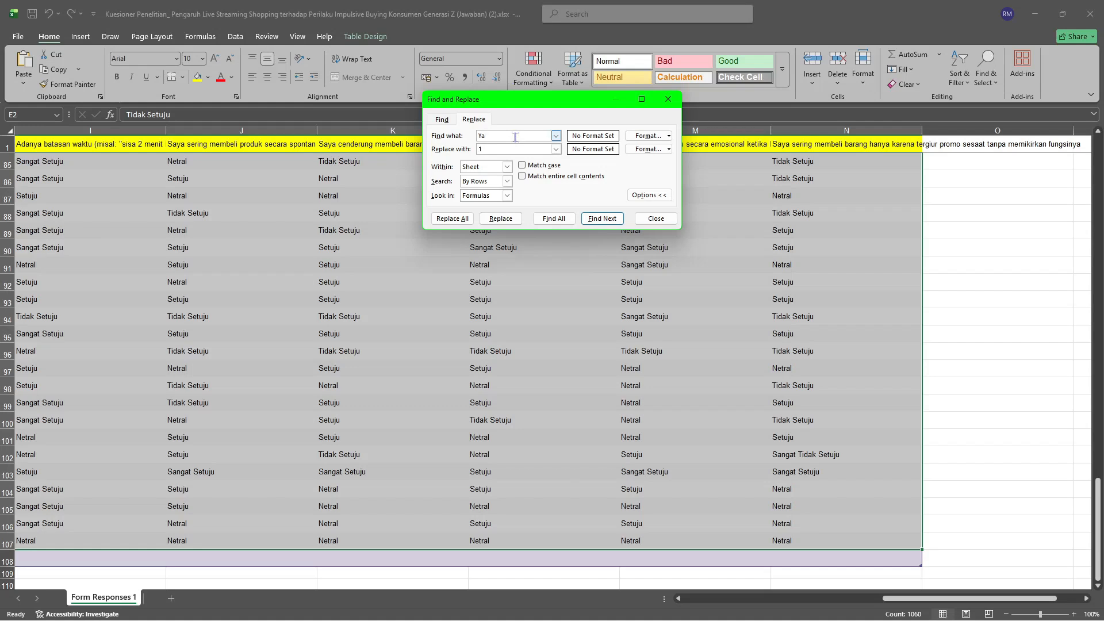
text(A)
key(BackSpace)
text(A)
key(BackSpace)
key(BackSpace)
text(Sangat tidak Seyuju)
click(452, 218)
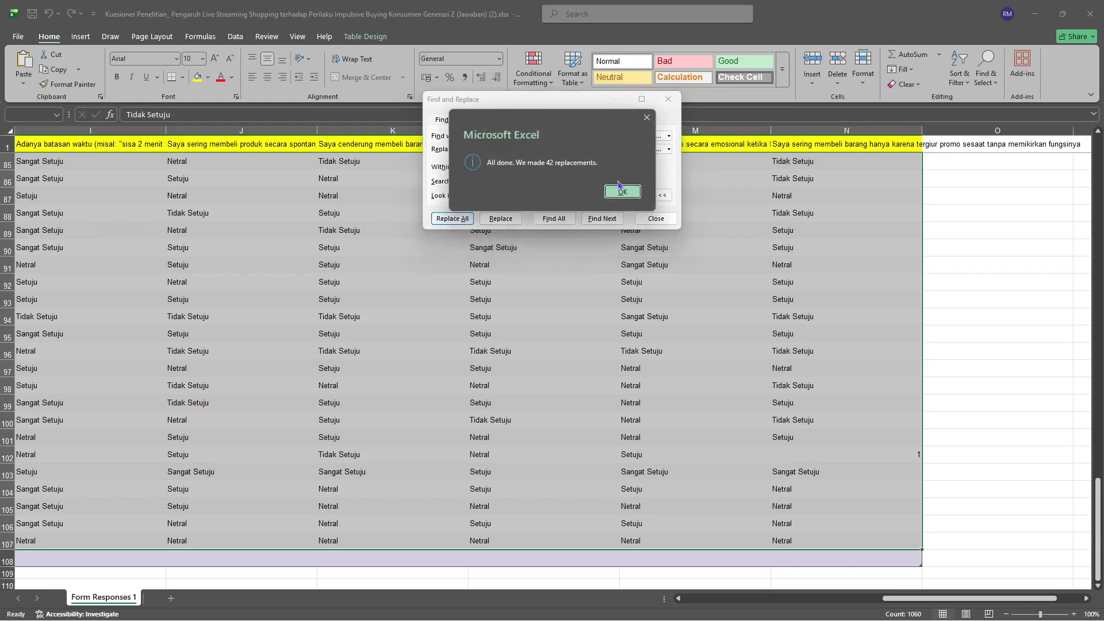
click(622, 192)
Replace every "Sangat Setuju" in the Likert-scale answers, cells E2 to N107, with 5.
click(510, 137)
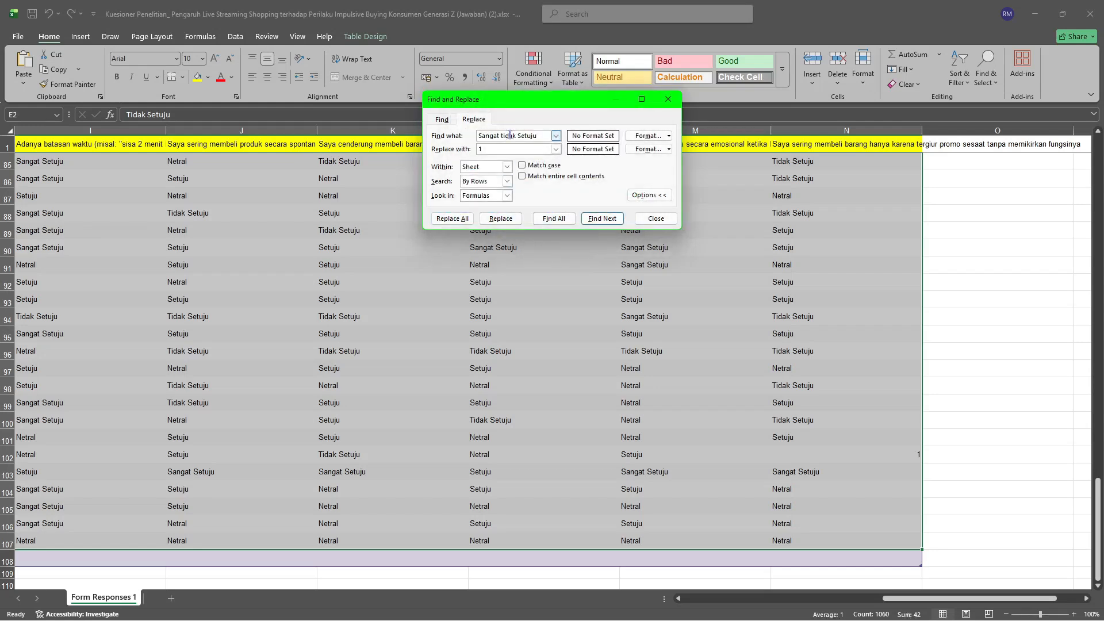
key(ctrl+a)
text(Sanga)
text(t Setuju)
text(5)
click(452, 218)
click(629, 189)
Replace every "Tidak Setuju" in the selected Likert-scale answers with 2.
click(504, 135)
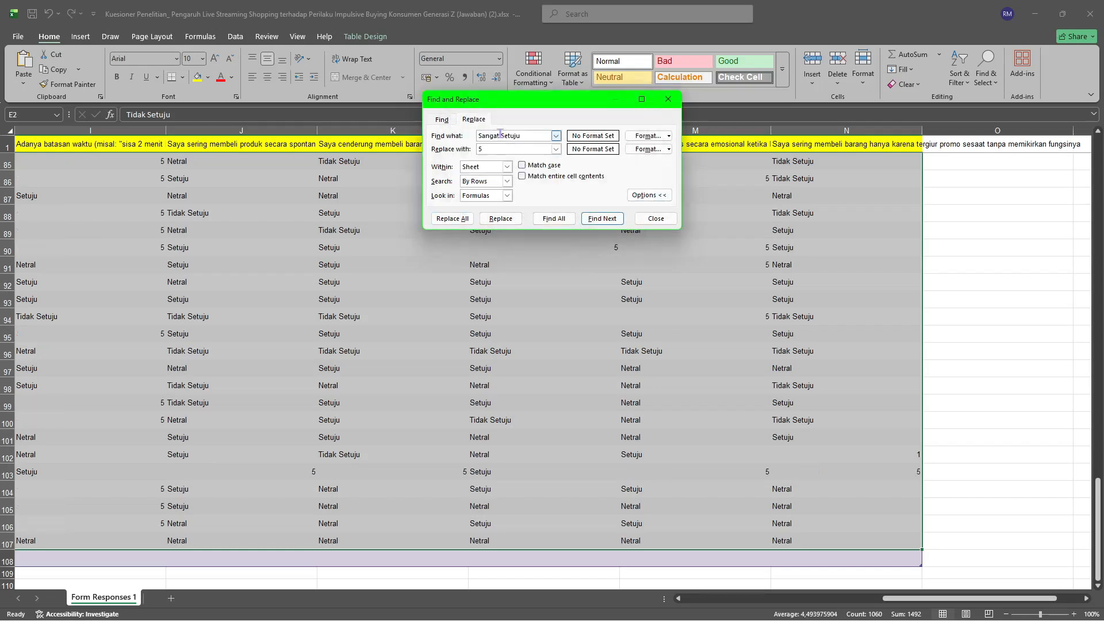
key(BackSpace)
key(BackSpace)
key(BackSpace)
key(BackSpace)
key(BackSpace)
key(BackSpace)
key(BackSpace)
text(Tidak)
click(517, 147)
key(BackSpace)
text(2)
click(452, 219)
click(623, 191)
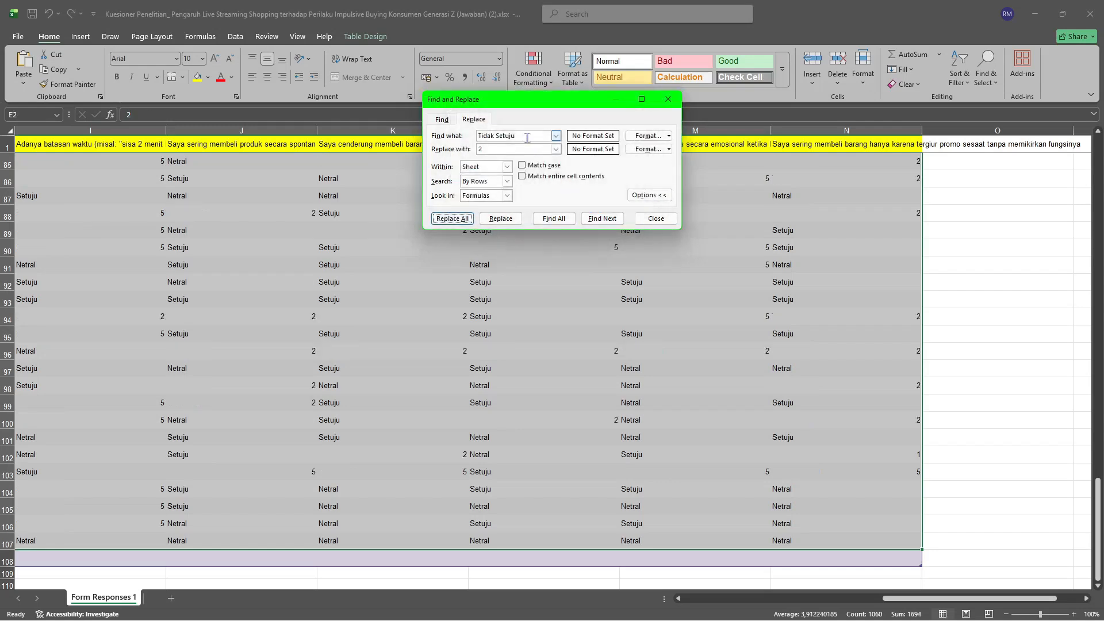
Replace every remaining "Setuju" in the selected Likert-scale answers with 4.
drag(527, 137, 496, 137)
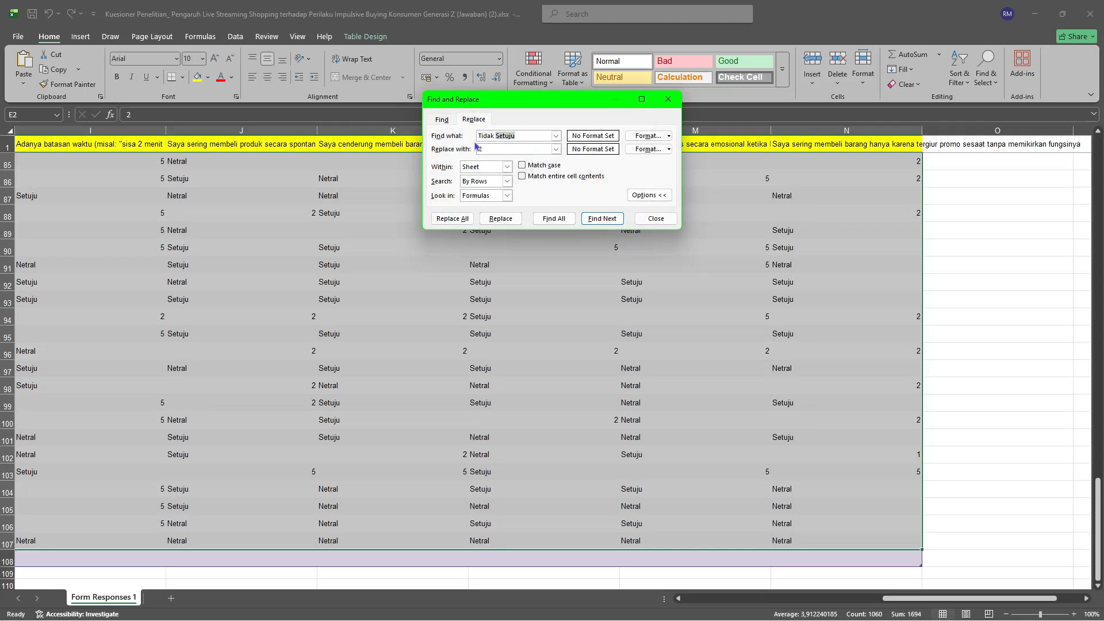
click(509, 136)
key(BackSpace)
key(BackSpace)
key(BackSpace)
key(BackSpace)
key(BackSpace)
key(BackSpace)
key(Tab)
text(4)
click(452, 218)
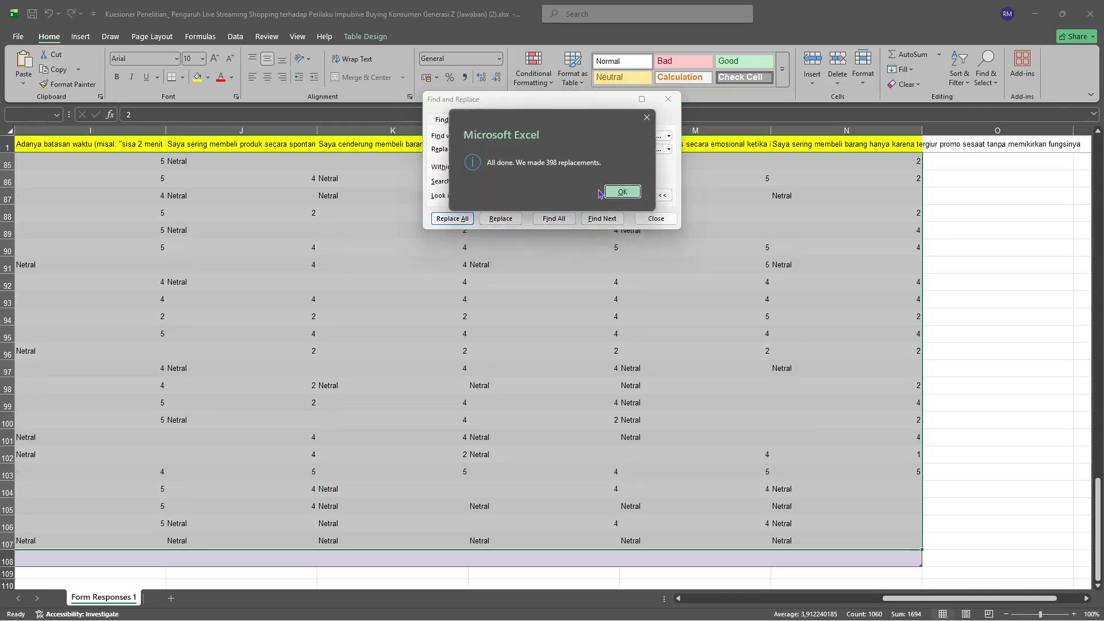
key(Return)
Replace every "Netral" in the selected Likert-scale answers with 3.
click(511, 135)
double_click(511, 135)
text(Netral)
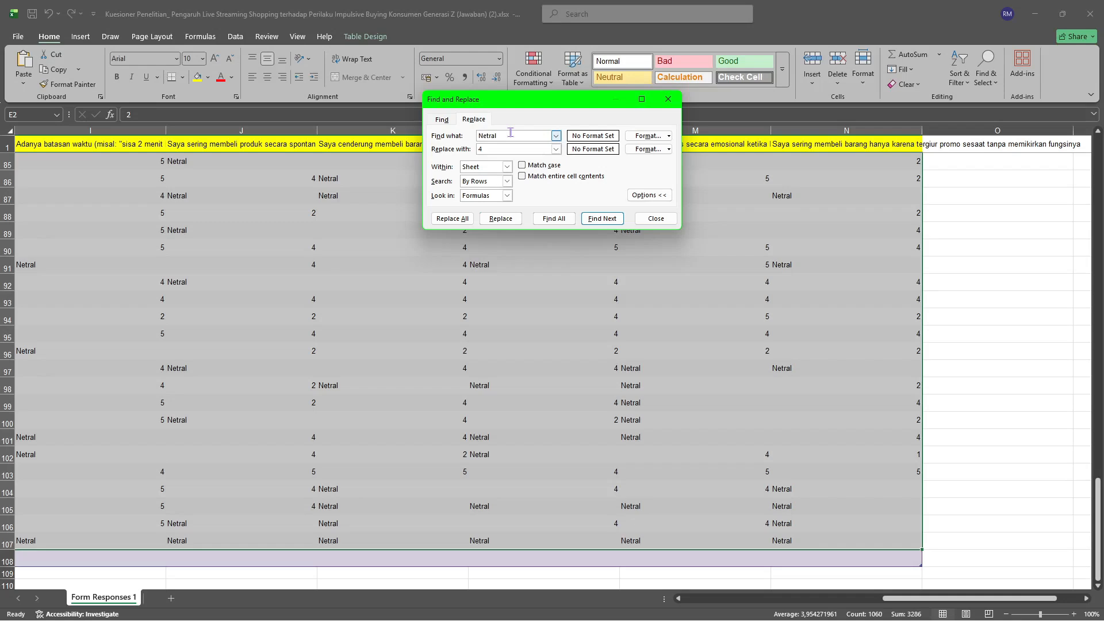
key(Tab)
text(3)
click(452, 218)
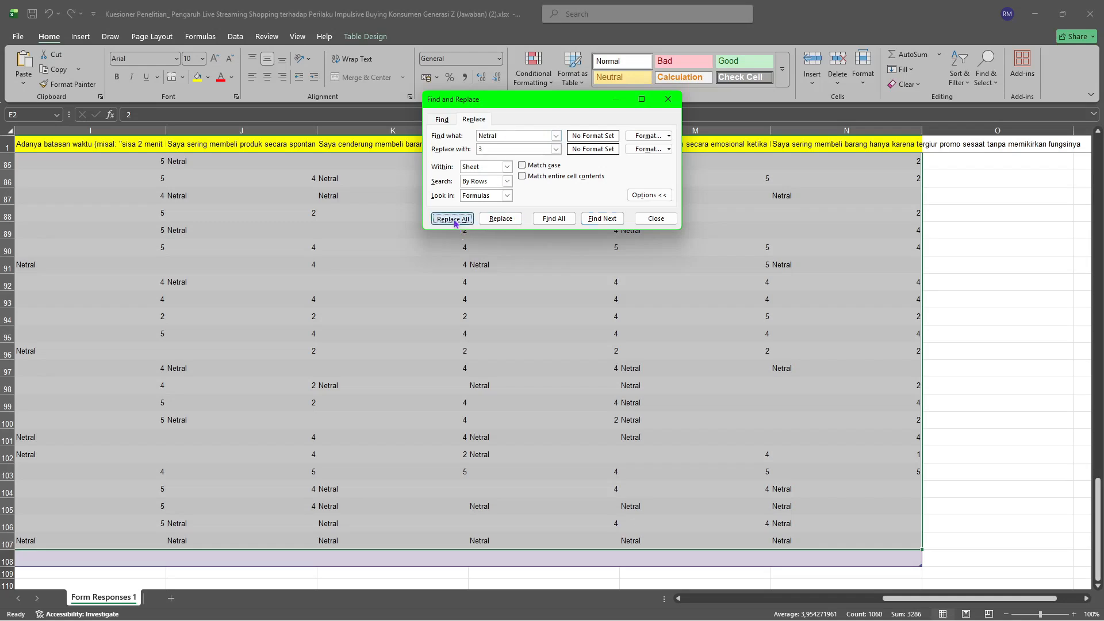
click(622, 191)
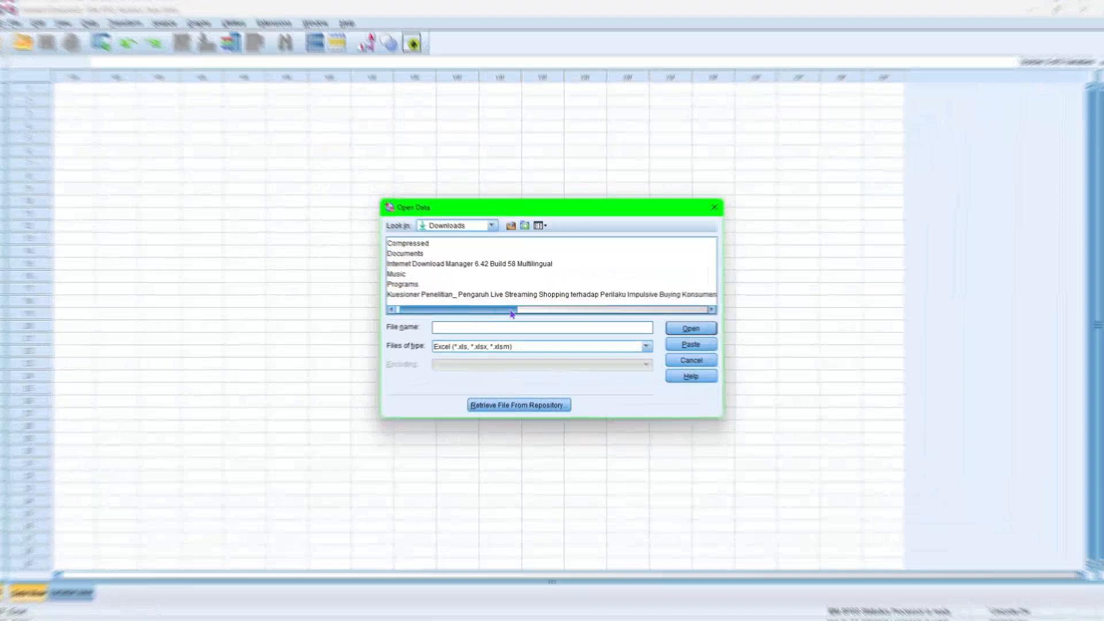
In SPSS Statistics, import the questionnaire workbook ending in "(Jawaban) (2).xlsx" from Downloads, reading variable names from the first row of Form Responses 1.
drag(513, 310, 721, 305)
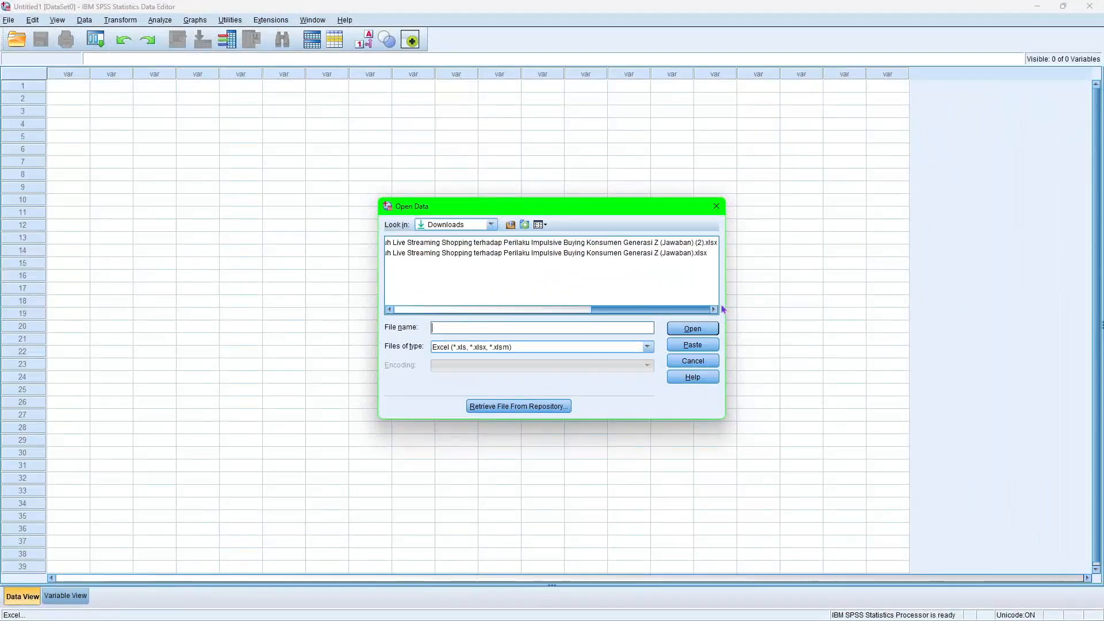
click(664, 248)
click(681, 328)
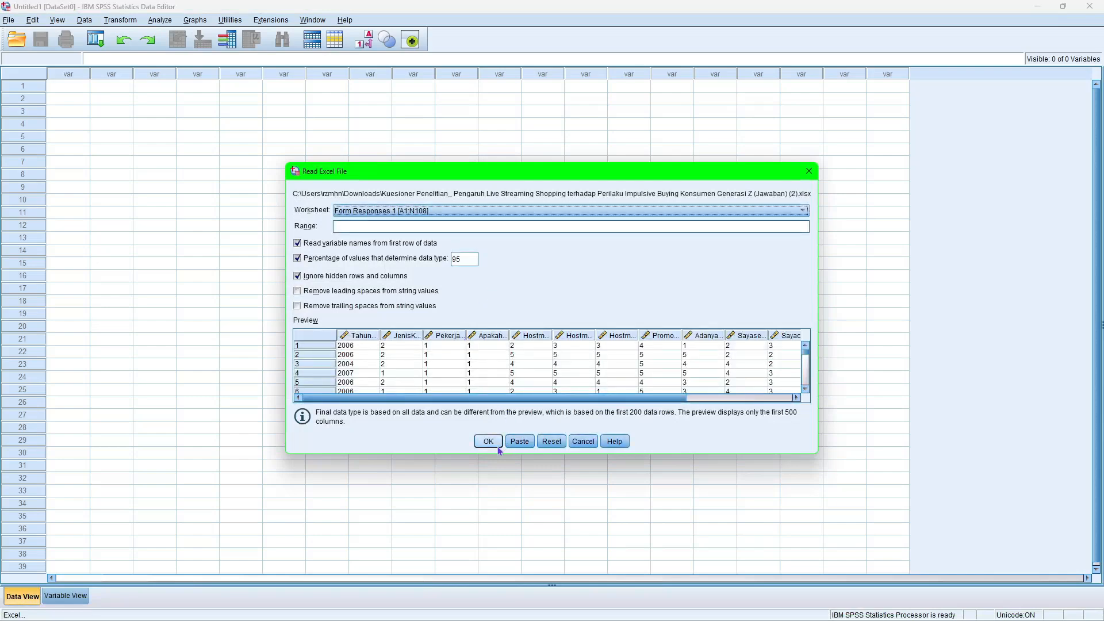
click(495, 444)
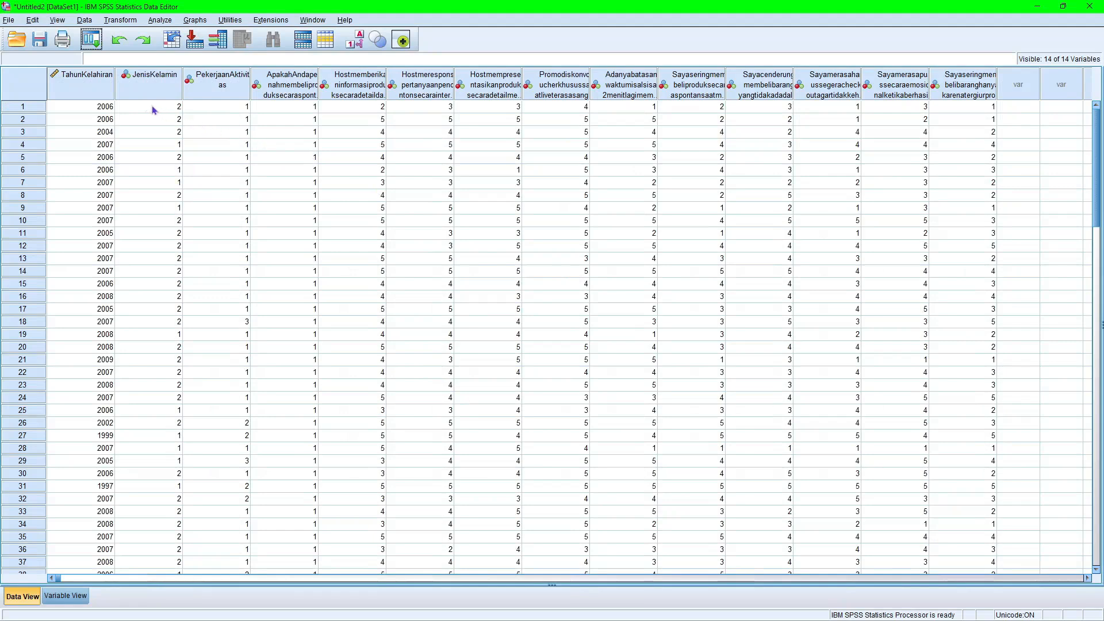
Show the variable definitions and rename the fifth variable, the first "Host memberik..." question, as X1.
click(277, 92)
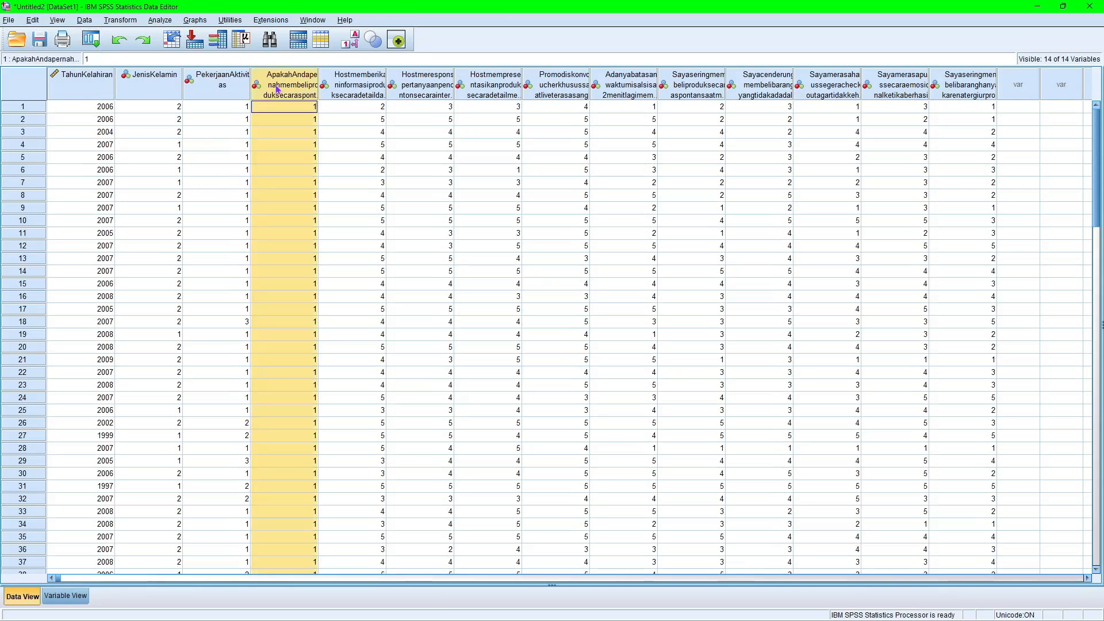
click(67, 595)
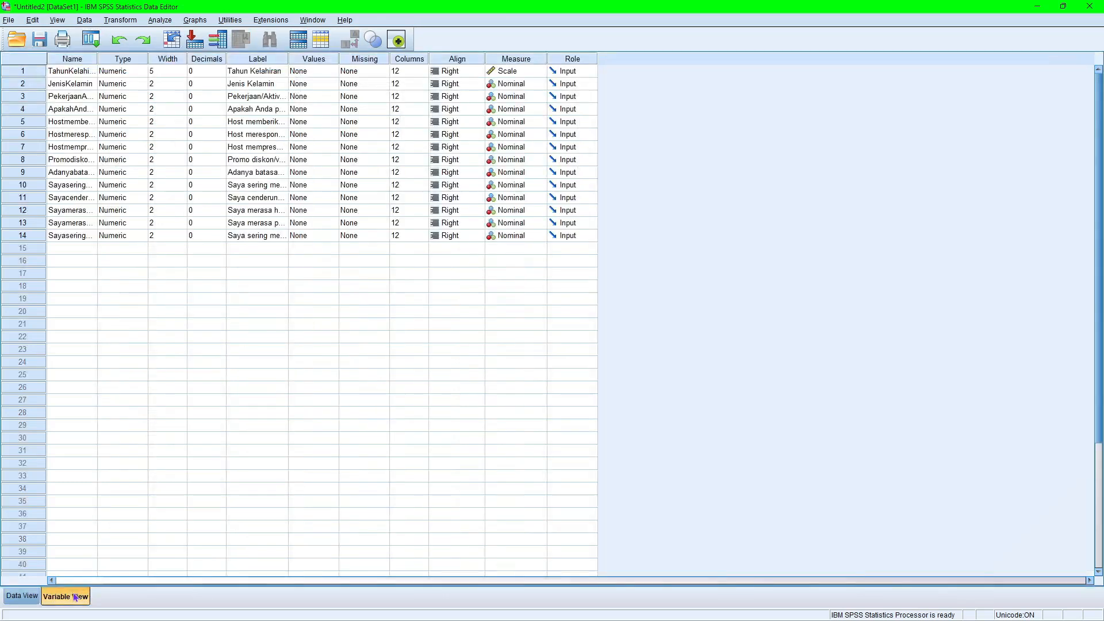
click(67, 113)
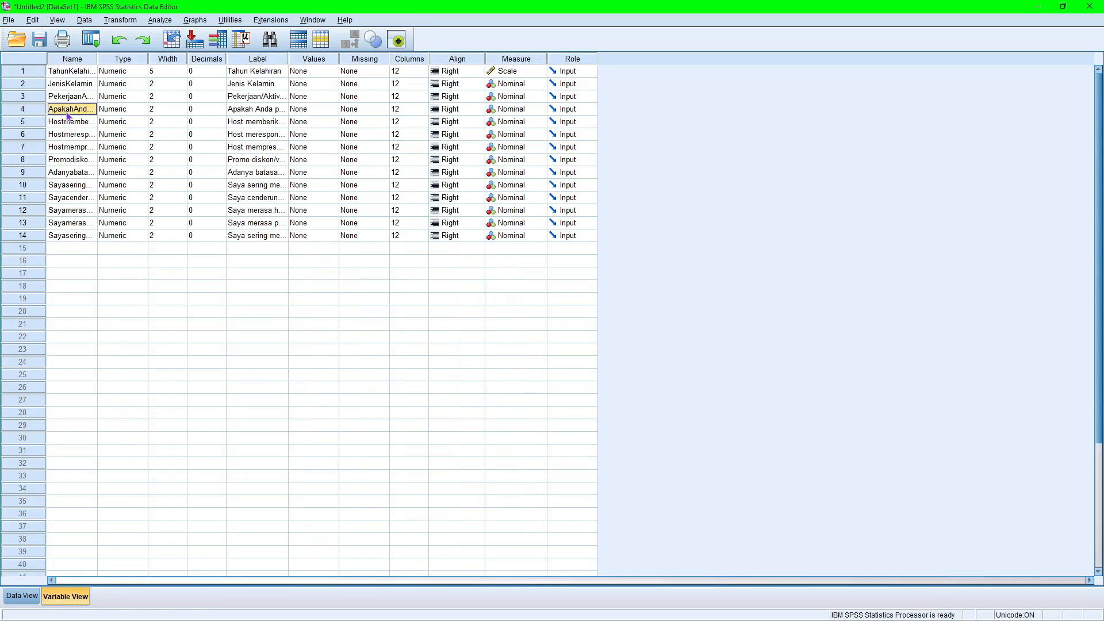
double_click(67, 114)
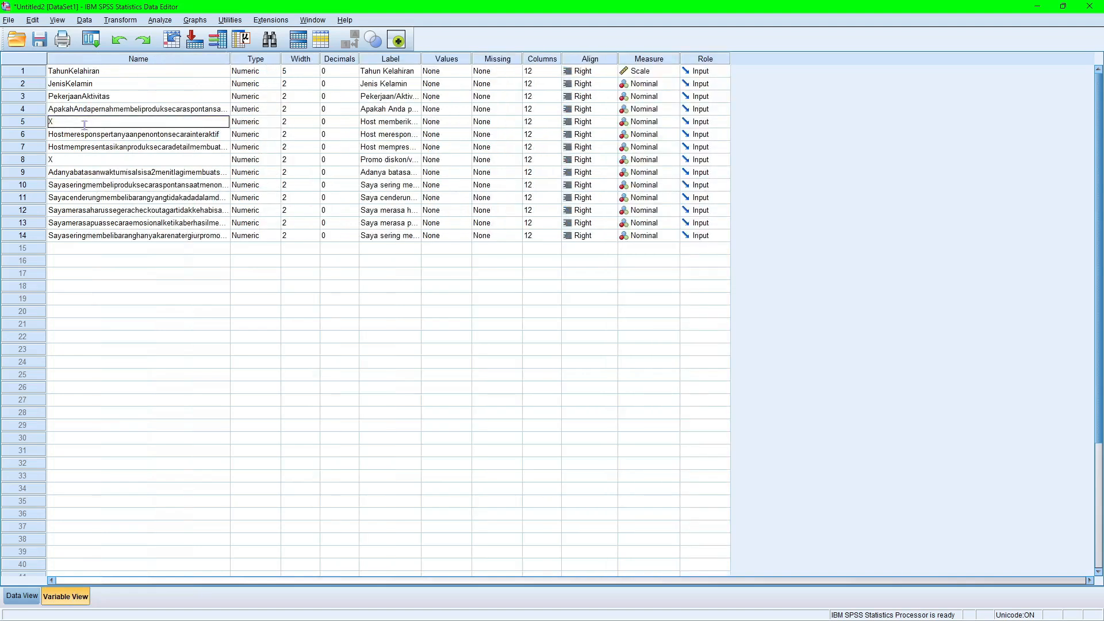
text(1)
Rename the sixth and seventh variables, the "Host merespon..." and "Host mempres..." questions, as X2 and X3.
click(86, 138)
text(X2)
click(85, 147)
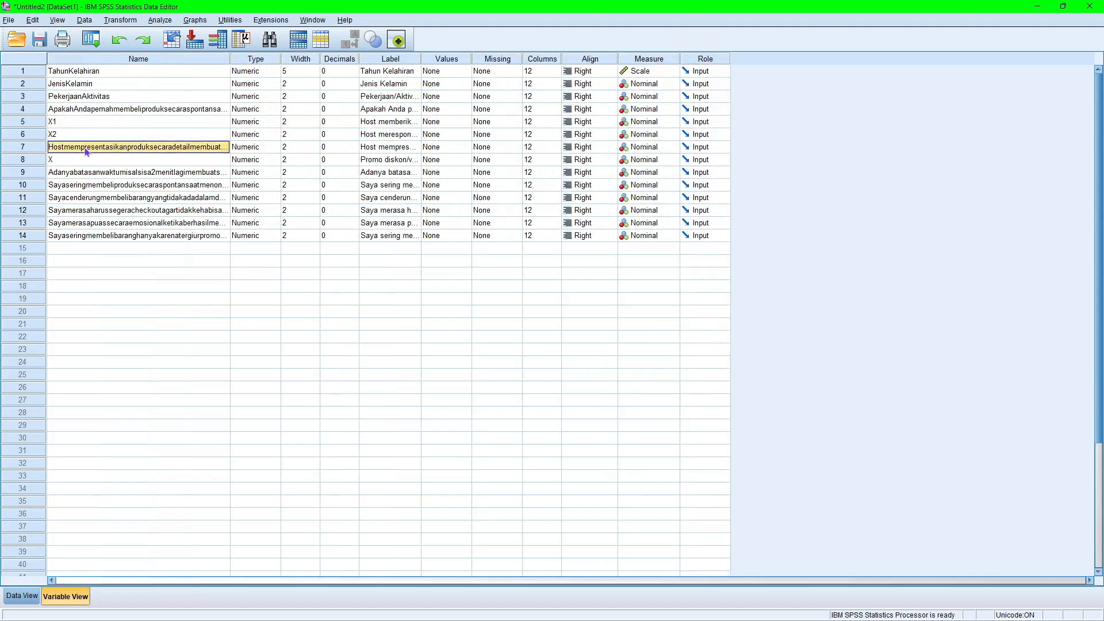
text(X3)
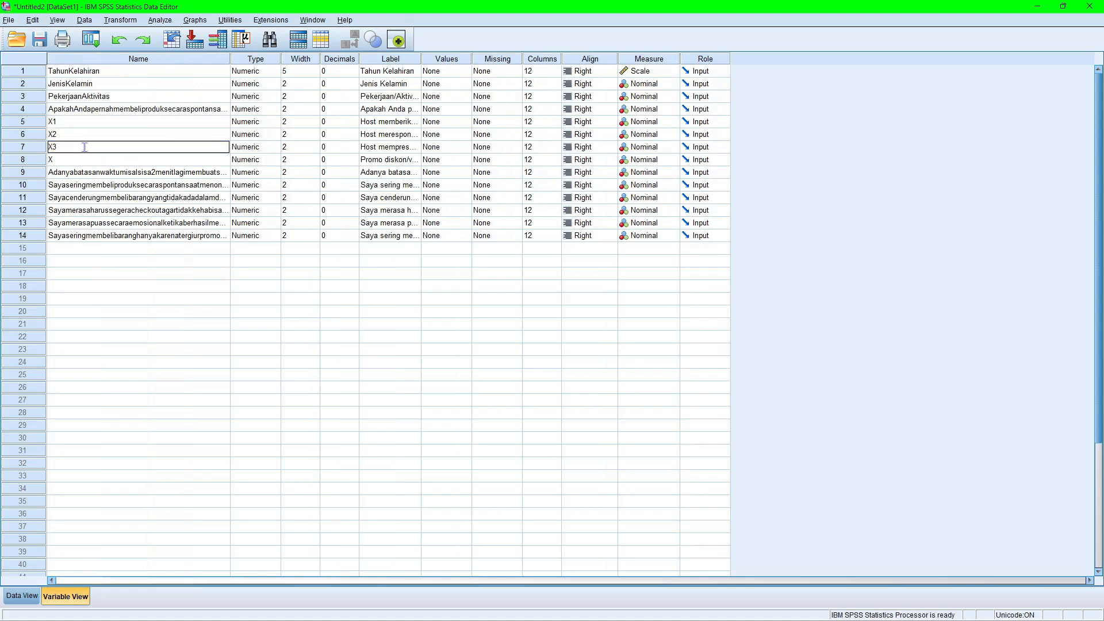
click(86, 163)
text(4X4)
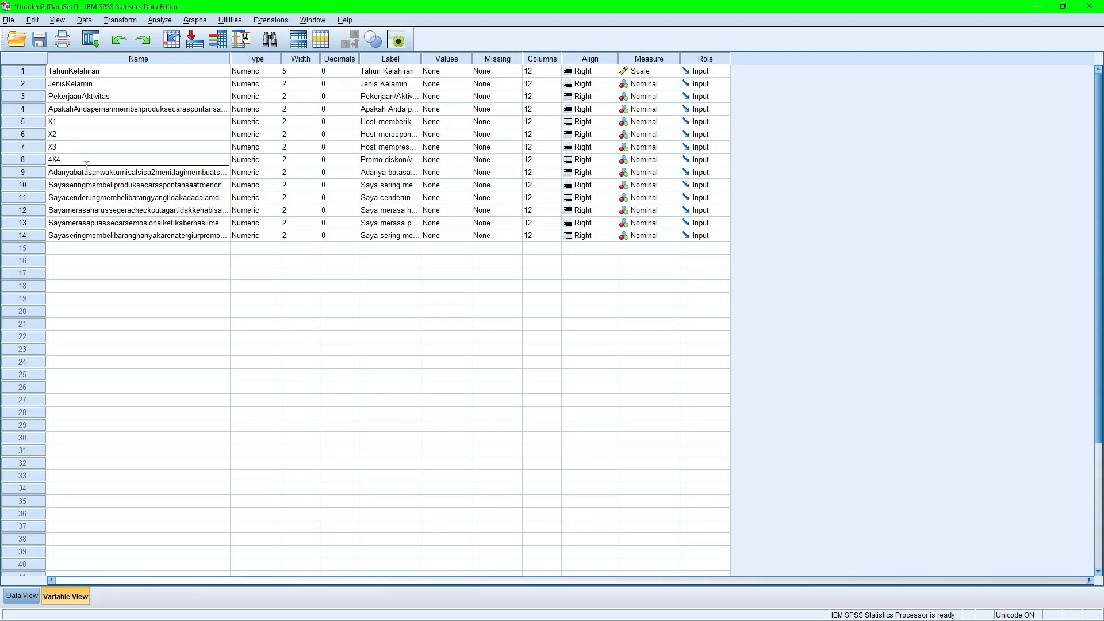
click(89, 186)
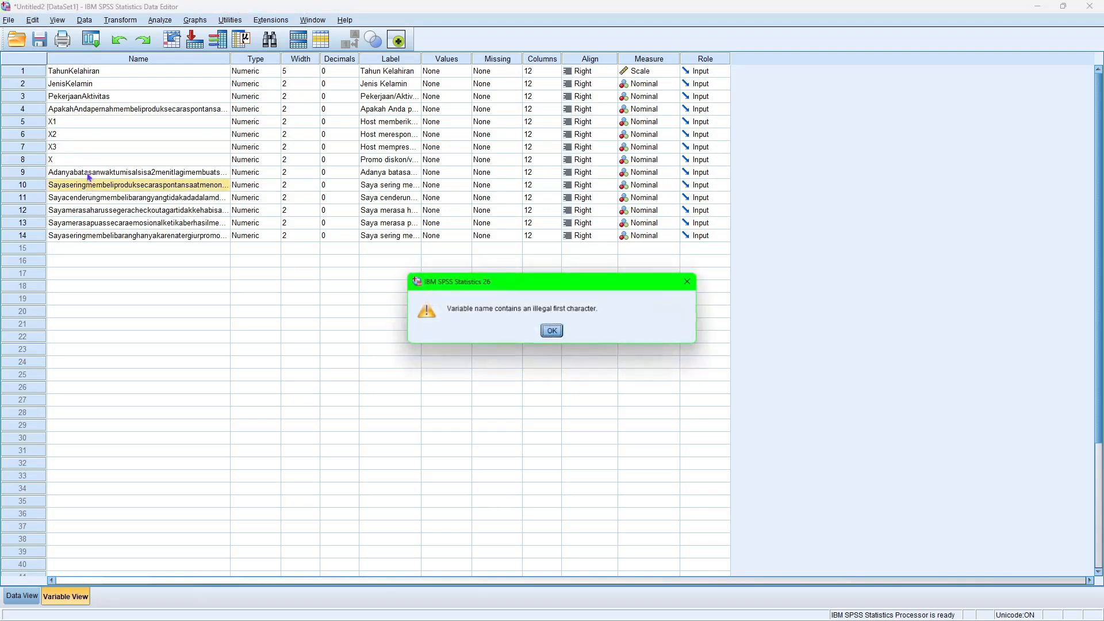
click(551, 329)
Rename the eighth variable, the "Promo diskon" question, as X4 and the ninth, the "Adanya batasan waktu" question, as X5.
double_click(159, 161)
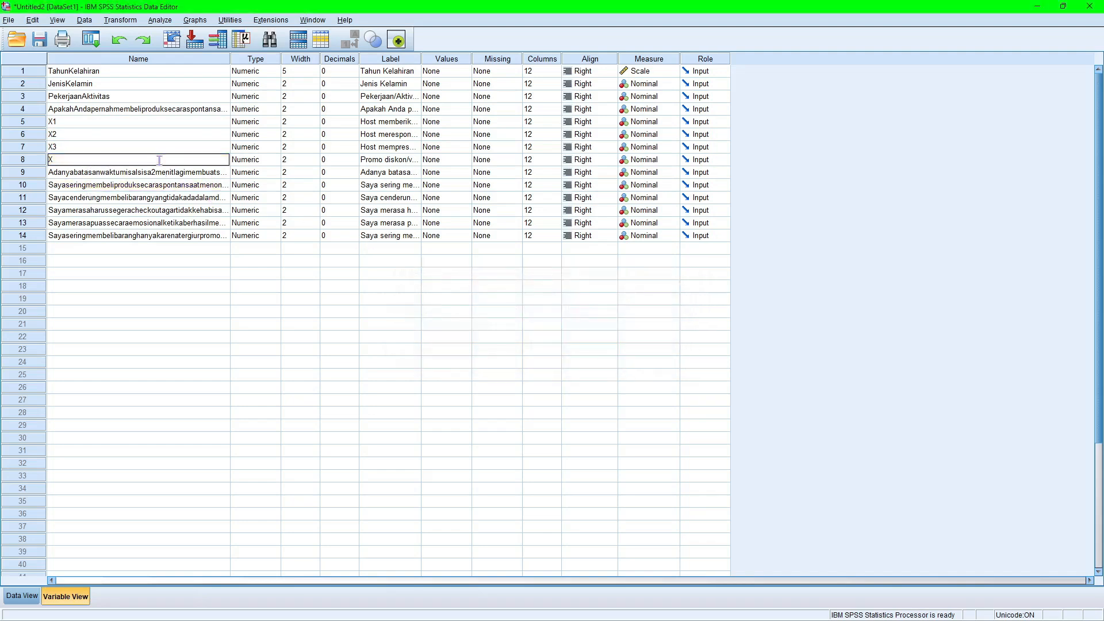
click(158, 175)
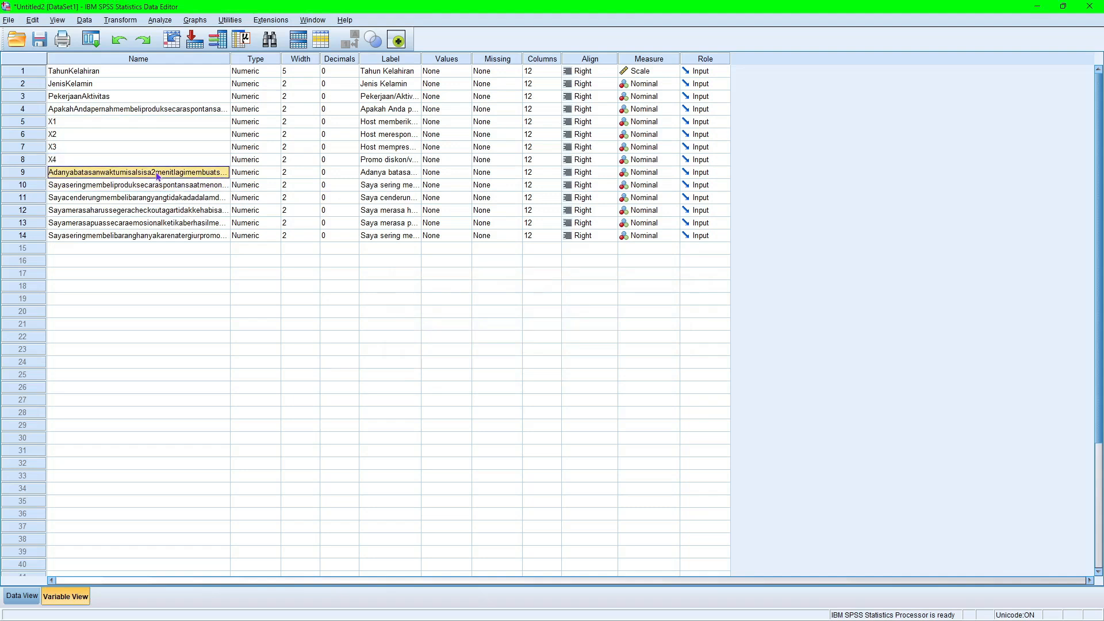
text(X5)
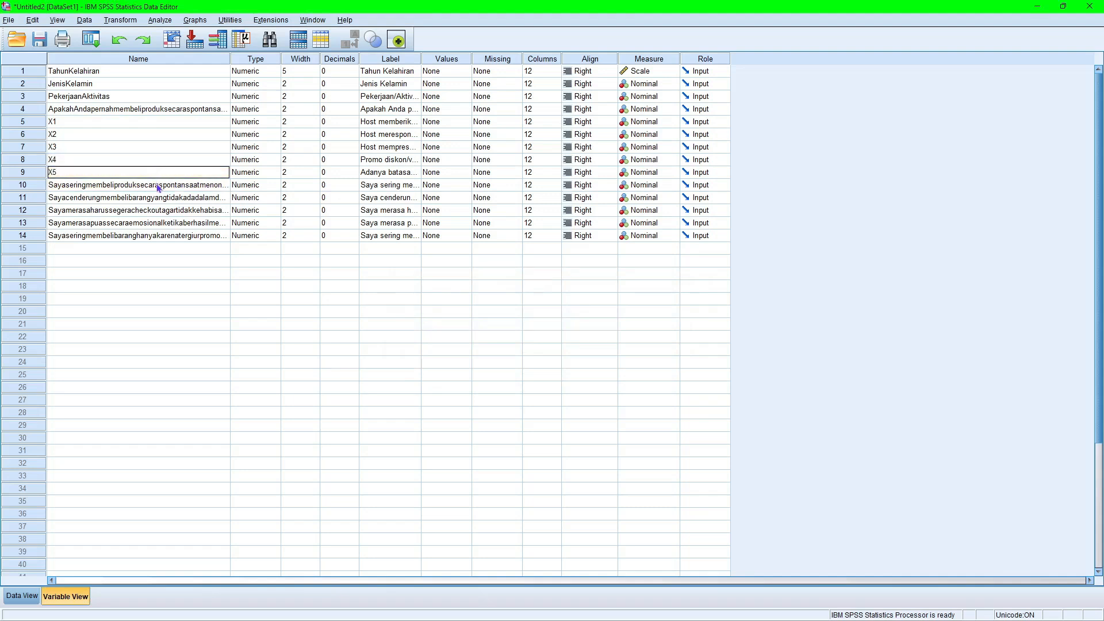
Rename the tenth and eleventh variables, the "Saya sering membeli produk secara spontan" and "Saya cenderung membeli barang" questions, as Y1 and Y2.
click(158, 186)
text(Y1)
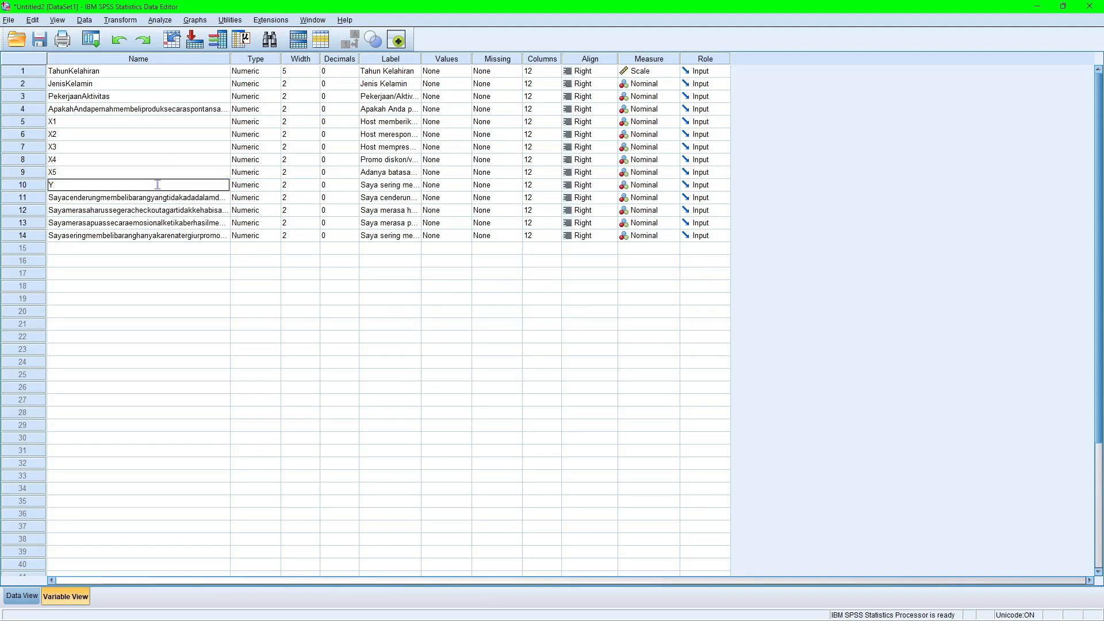
click(159, 198)
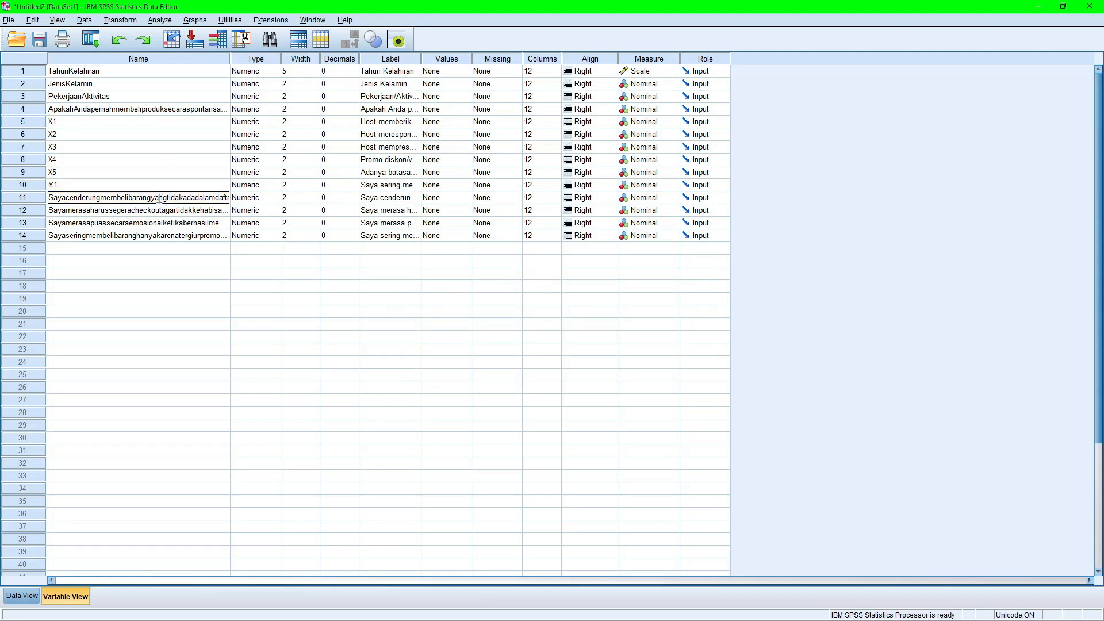
click(169, 212)
click(170, 199)
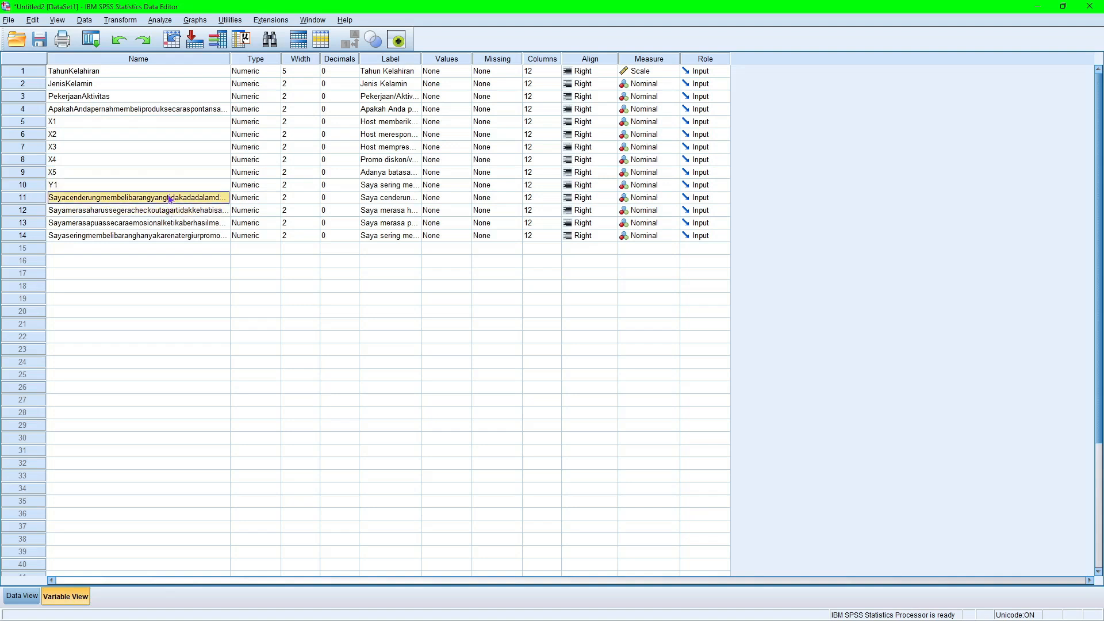
text(Y2)
Replace the whole long name of the twelfth variable, the "Saya merasa harus segera checkout" question, with Y3.
click(170, 210)
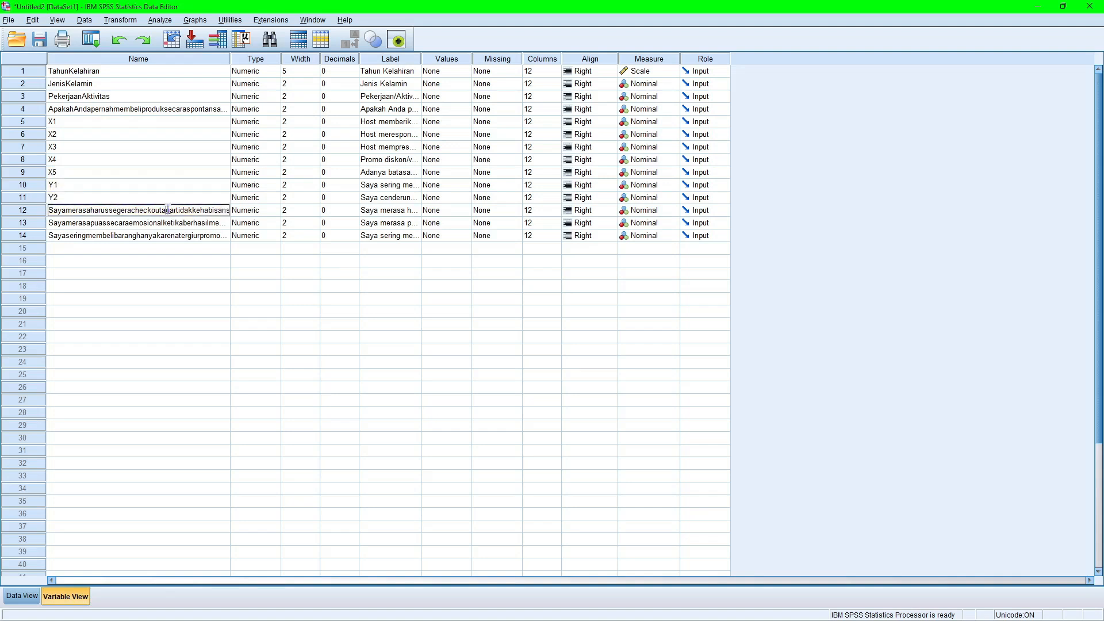
double_click(176, 235)
click(178, 212)
double_click(201, 236)
double_click(201, 210)
double_click(220, 208)
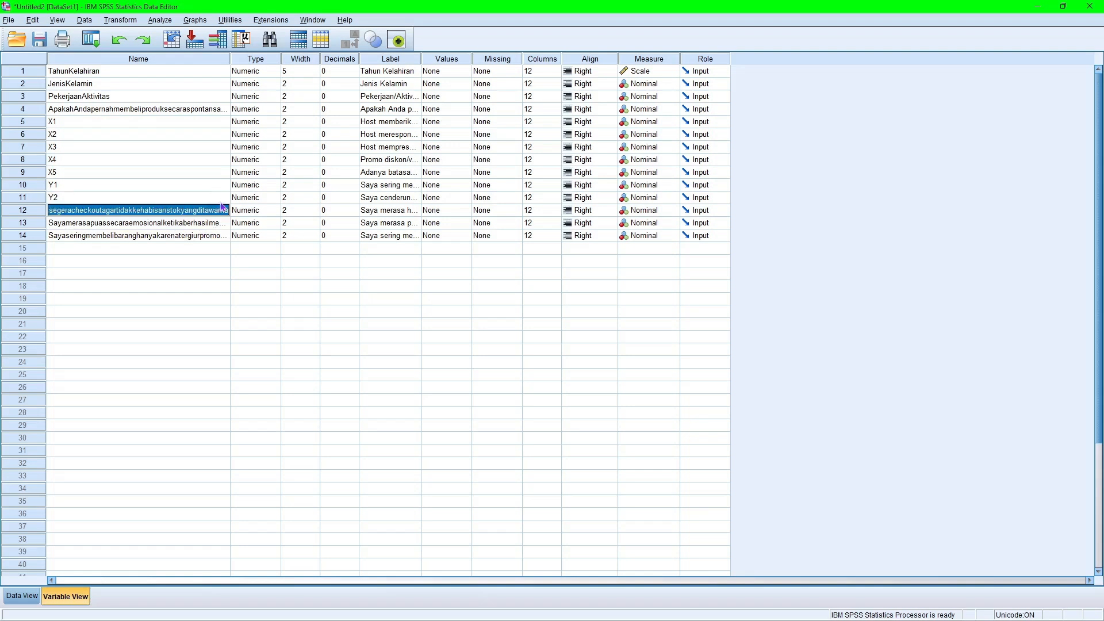
text(Y)
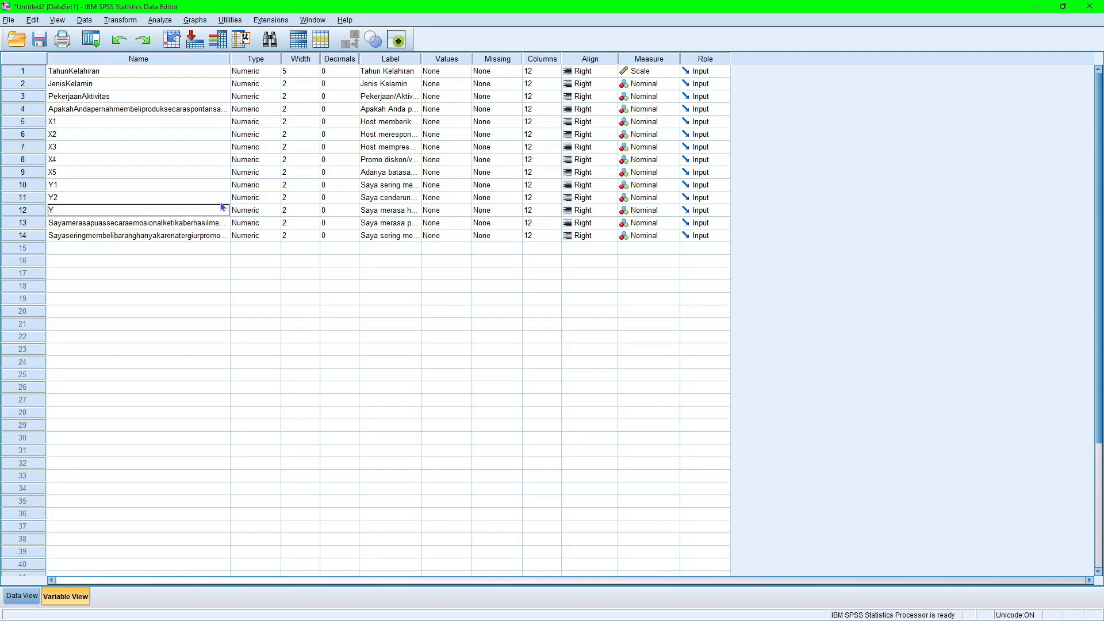
text(3)
Rename the last two variables, in rows 13 and 14, as Y4 and Y5.
click(225, 224)
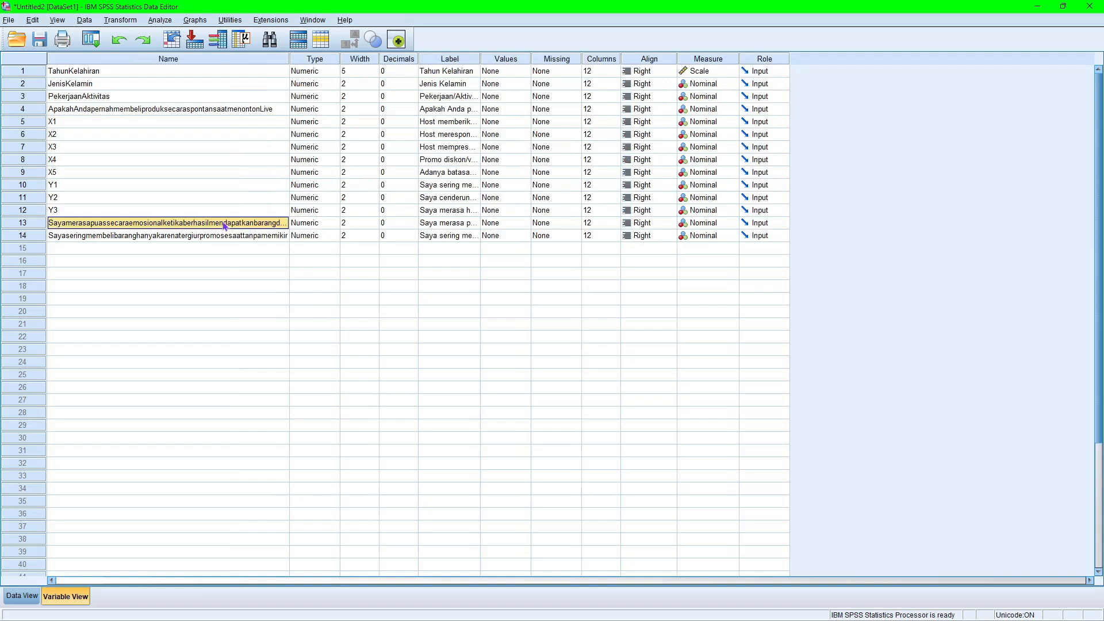
text(Y4)
key(Return)
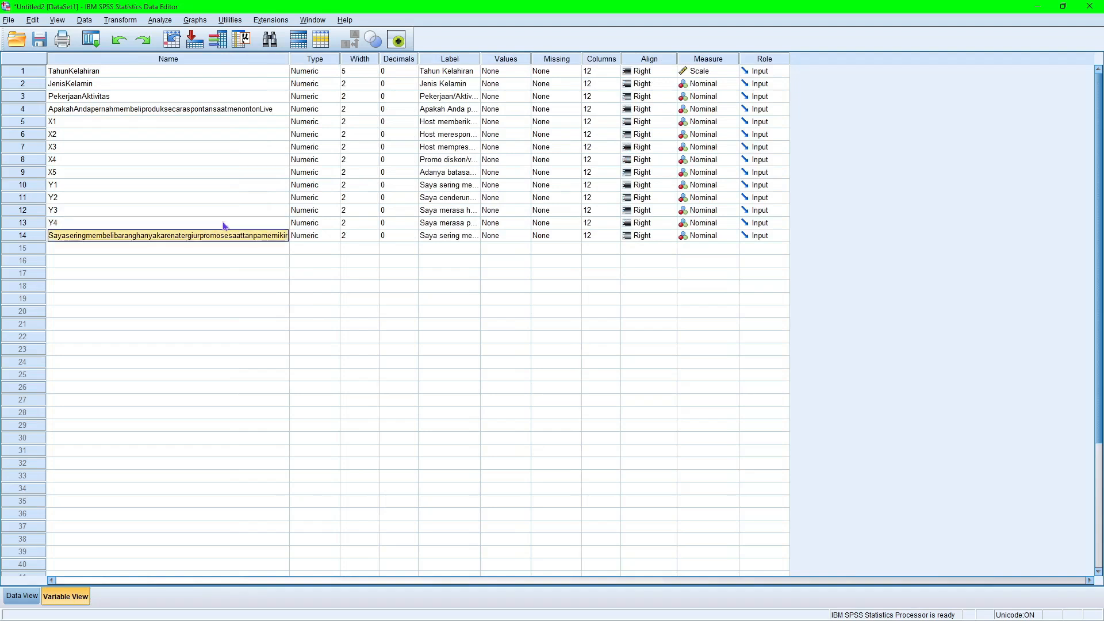
text(Y5)
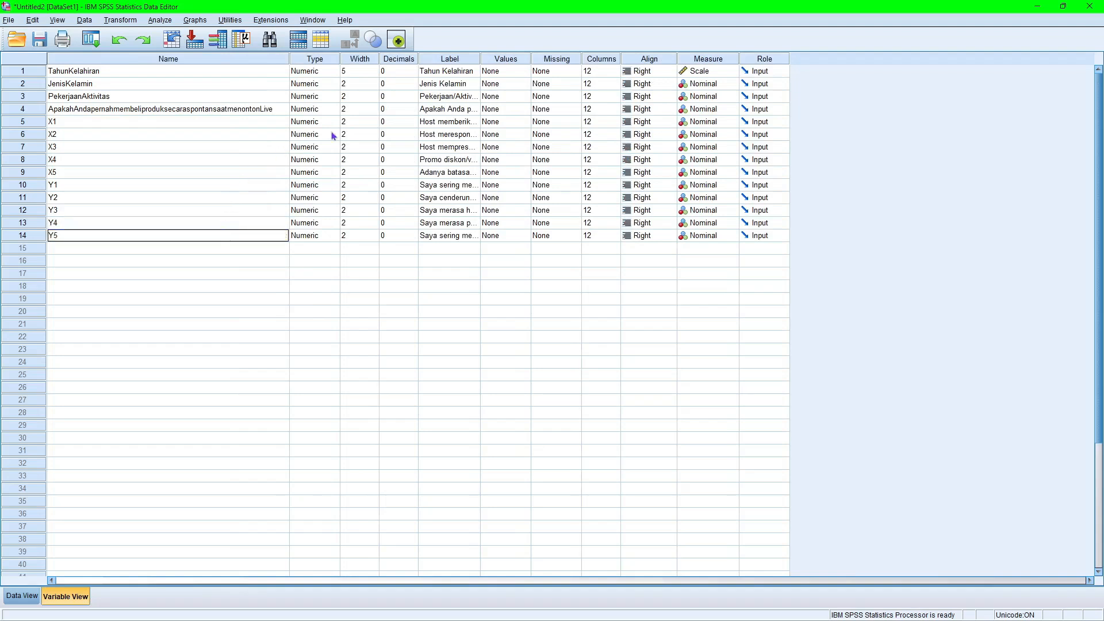
Open the value labels of the JenisKelamin variable and add the label "Laki - laki" for value 1.
click(465, 87)
click(519, 87)
click(525, 85)
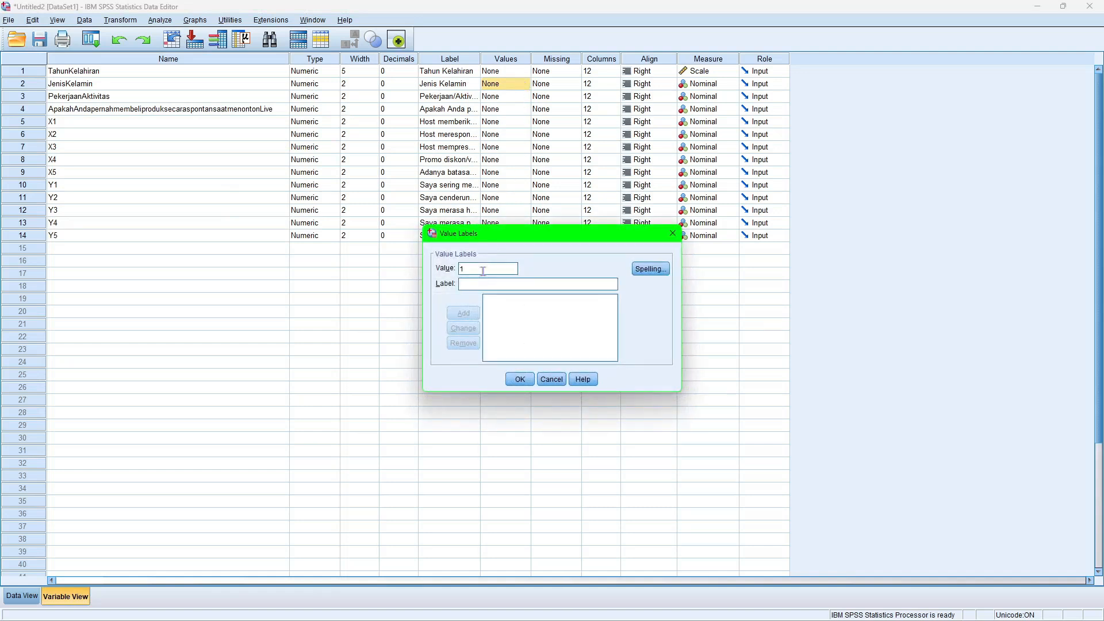
key(Tab)
text(lAKI)
key(BackSpace)
key(BackSpace)
key(BackSpace)
text(Laki)
text(- laki)
key(Return)
Add the label "Perempuan" for value 2 of JenisKelamin and apply the value labels.
text(2)
text(Perempu)
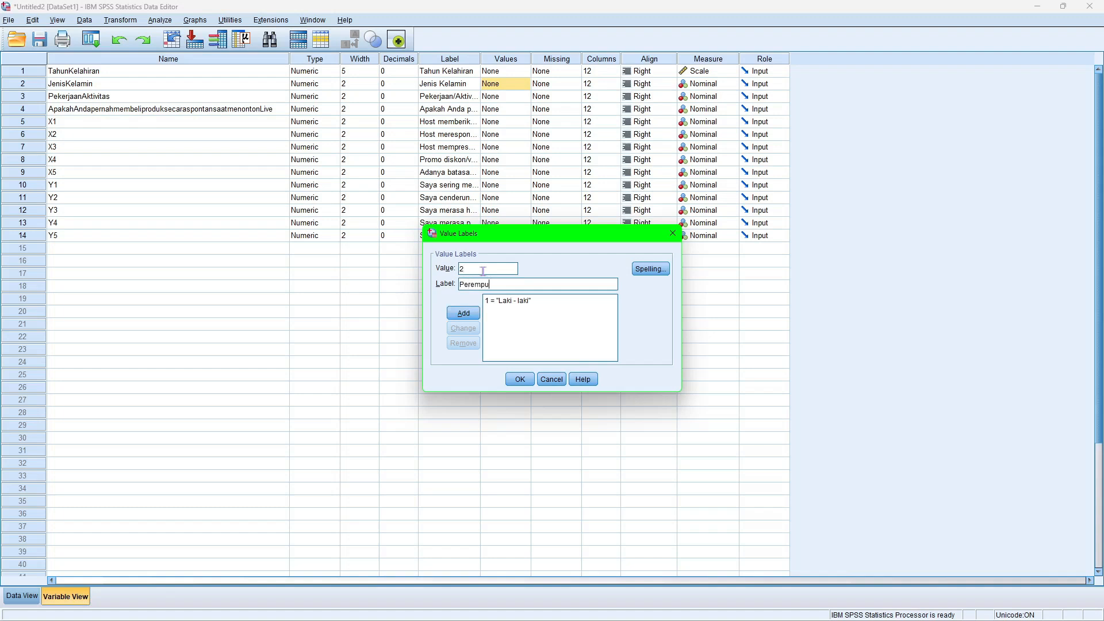
text(an)
key(Return)
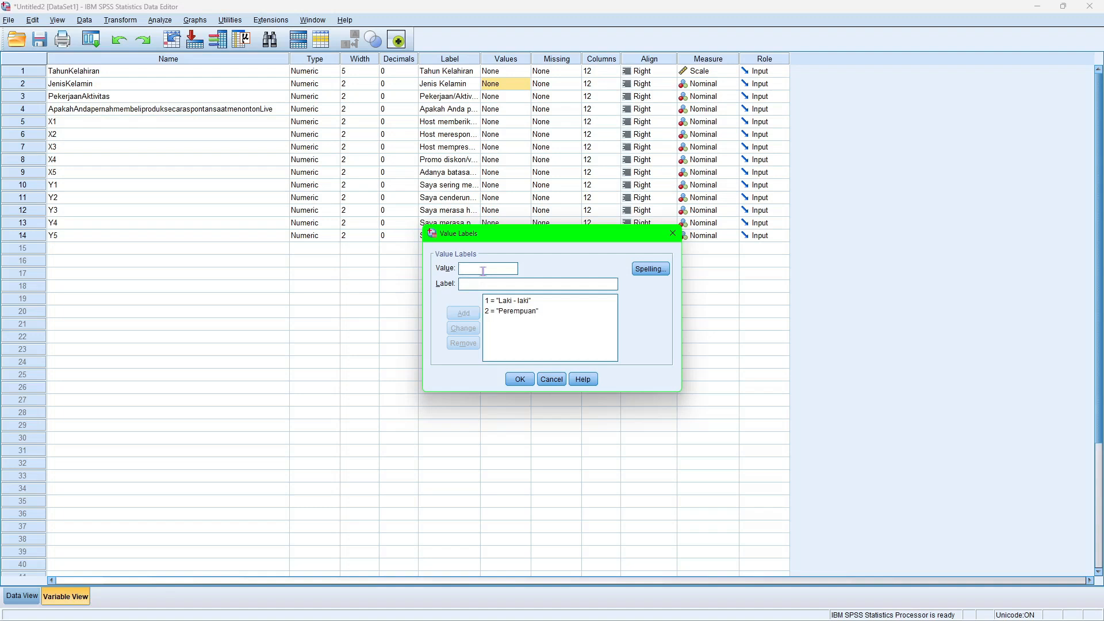
click(520, 379)
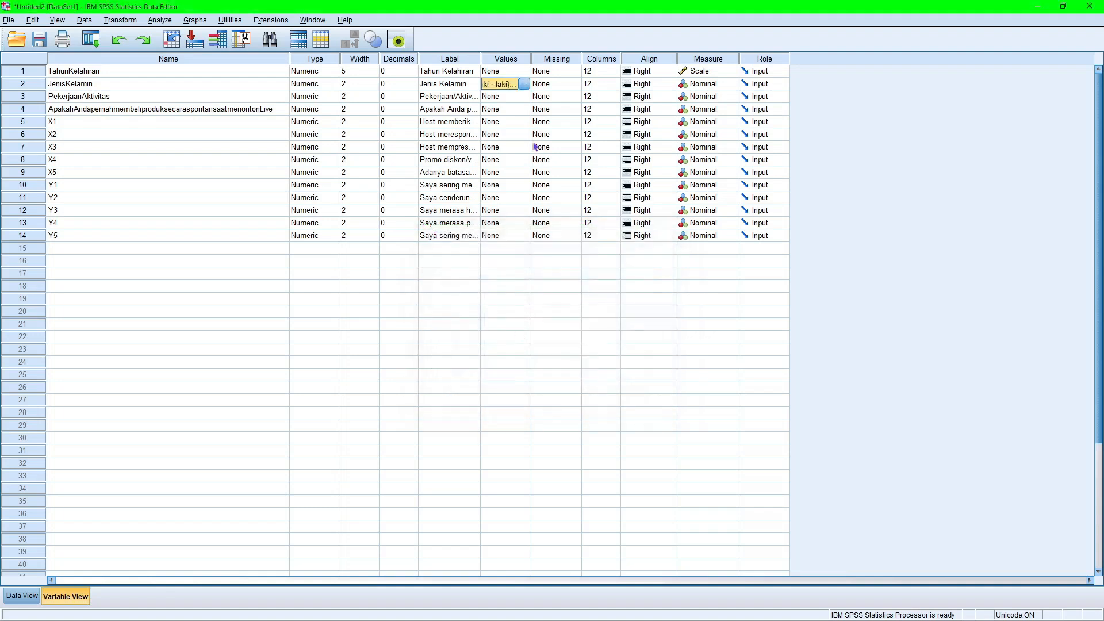
Open the value labels of the PekerjaanAktivitas variable and add the label "Pelajar/Mahasiswa" for value 1.
click(503, 99)
click(524, 96)
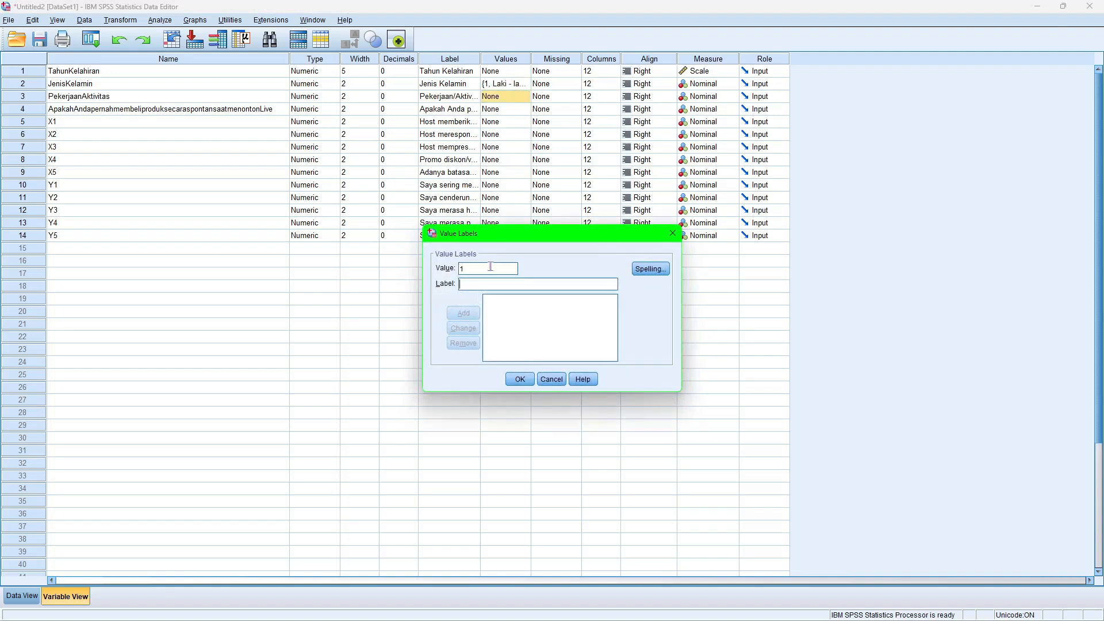
text(Pelajar/Mahasiswa)
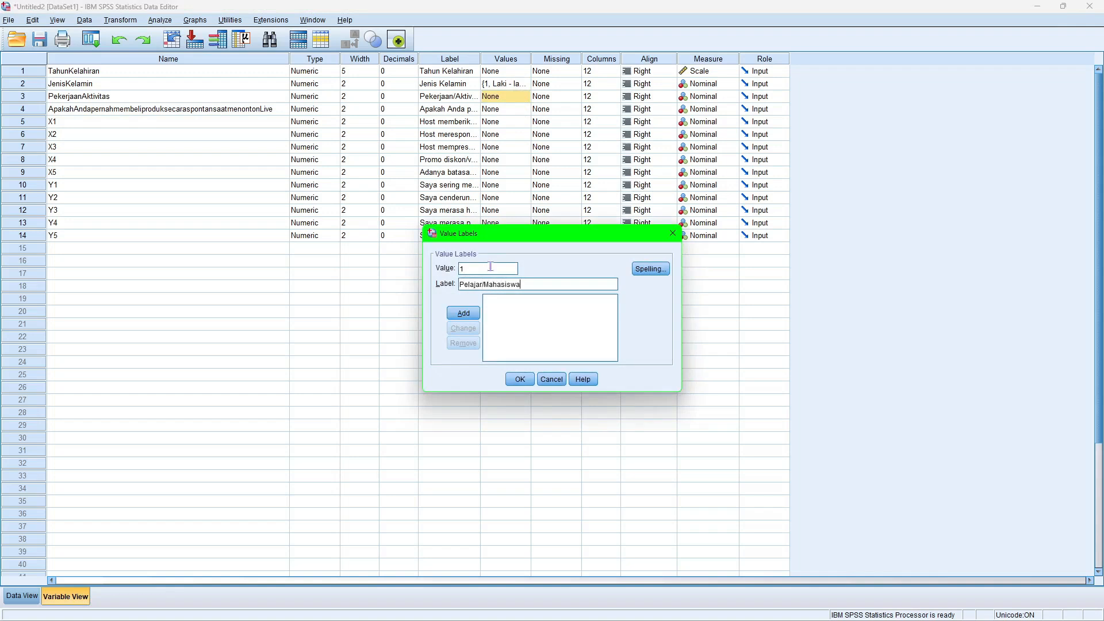
key(Return)
Add the label "Karyawan Swasta\" for value 2 of PekerjaanAktivitas.
text(2)
key(Tab)
text(K)
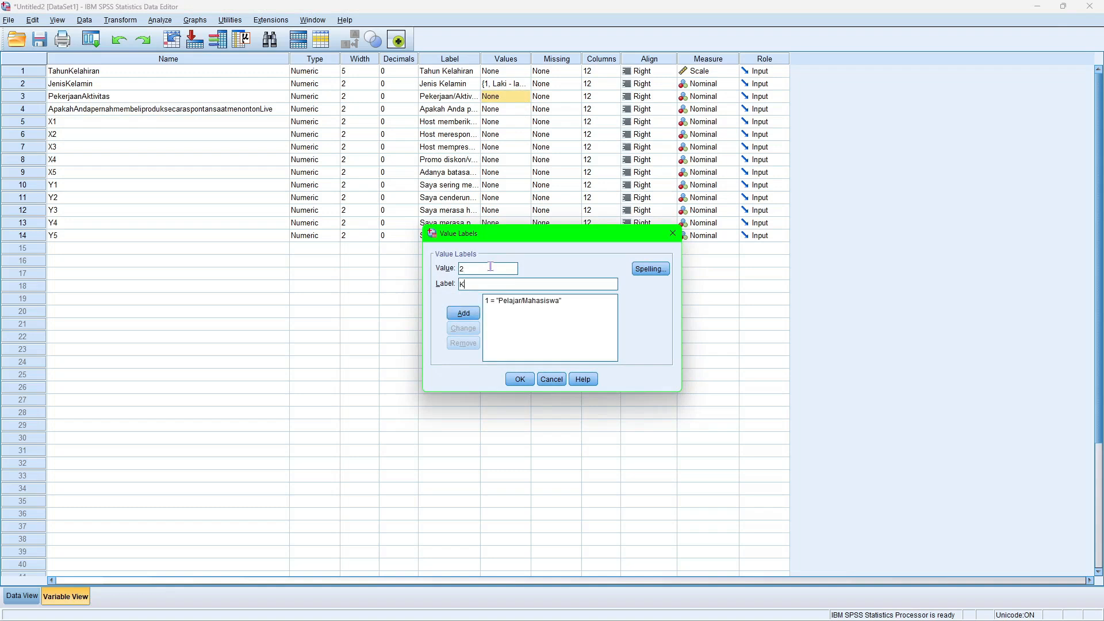
text(aryaqw)
key(BackSpace)
key(BackSpace)
text(wan Swasta)
key(Return)
Add the label "Wirausaha" for value 3 of PekerjaanAktivitas and apply the value labels.
text(3)
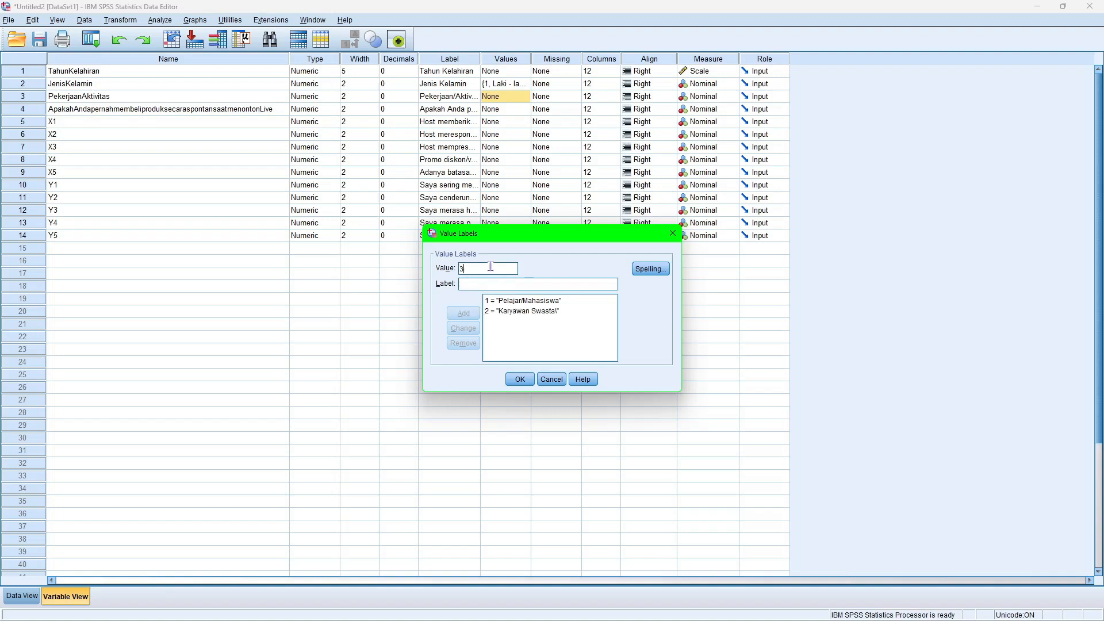
key(Tab)
text(Wi)
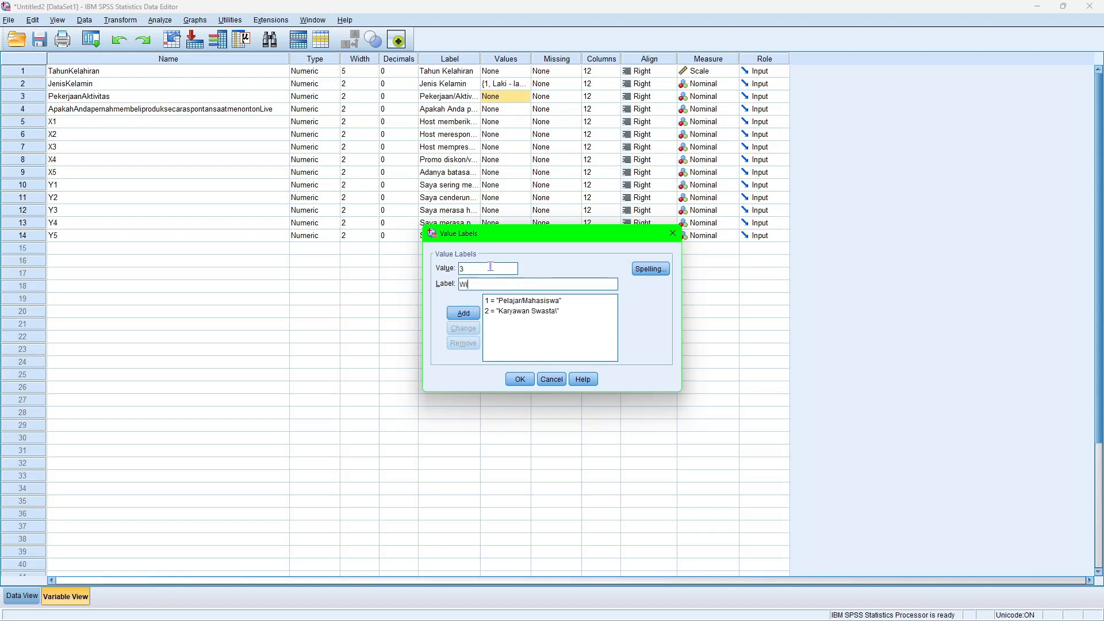
text(rausaha)
key(Return)
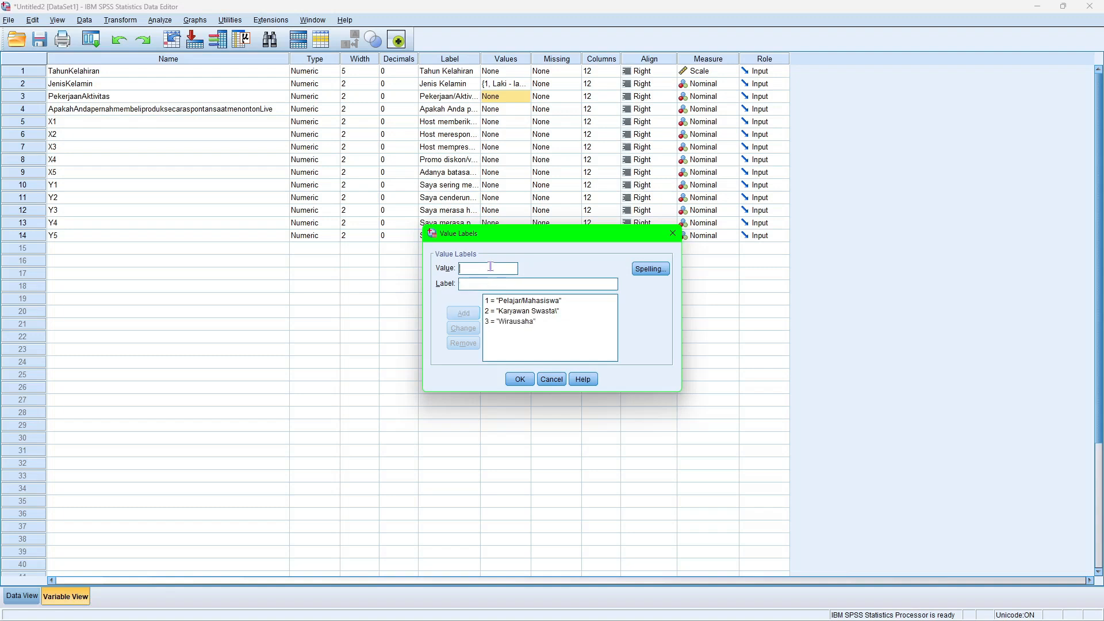
click(520, 379)
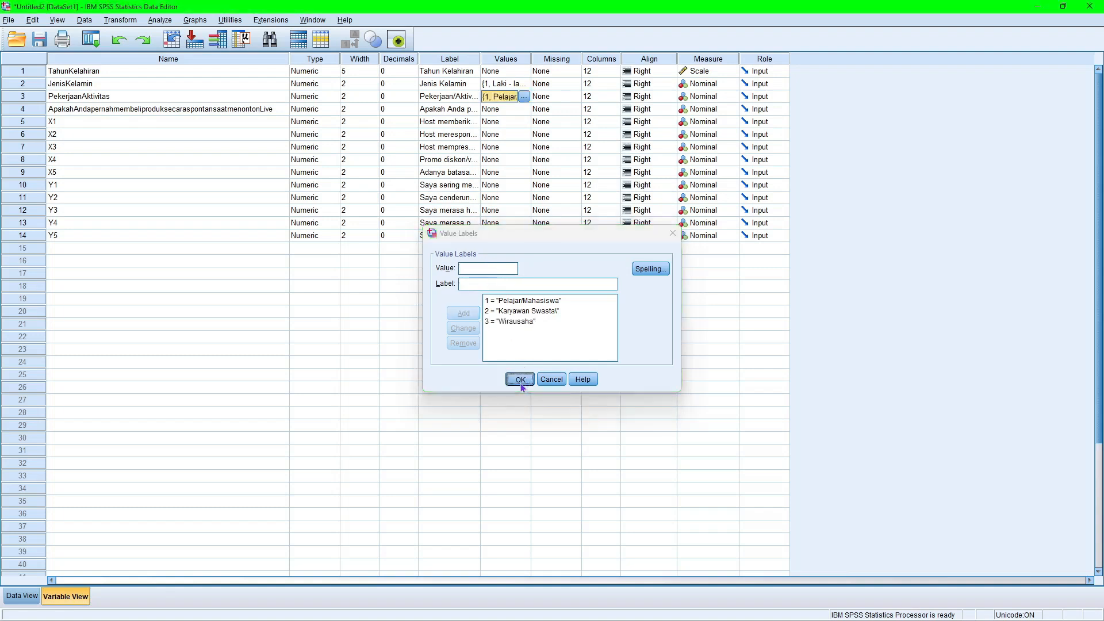
Define the value labels 1 = "Ya" and 2 = "Tidak" for the fourth variable, the spontaneous-purchase question, and apply them.
click(508, 112)
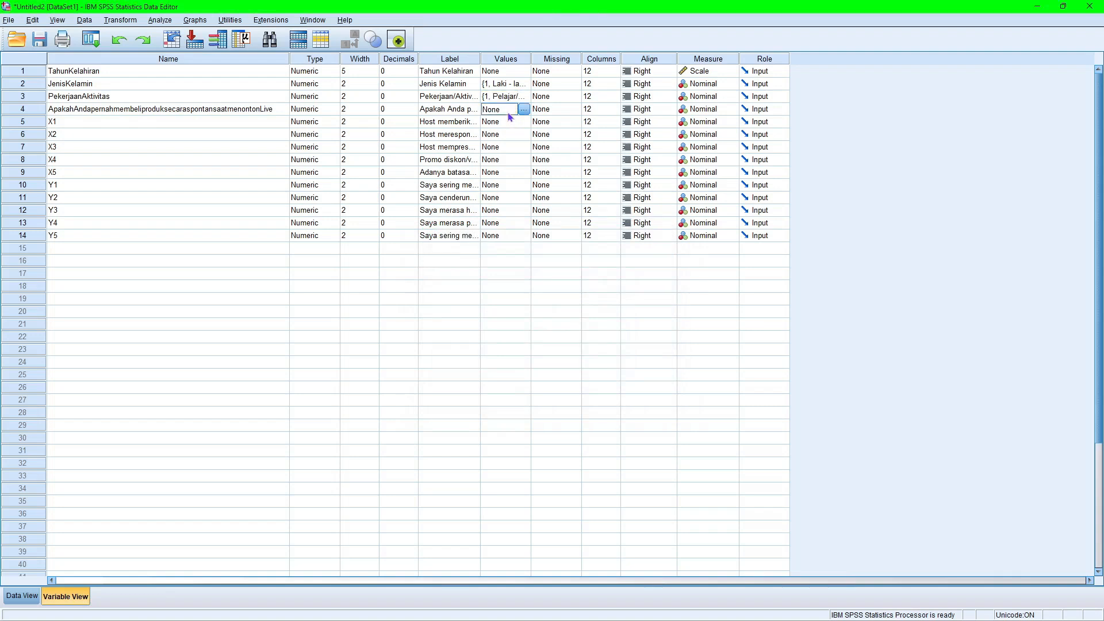
click(523, 110)
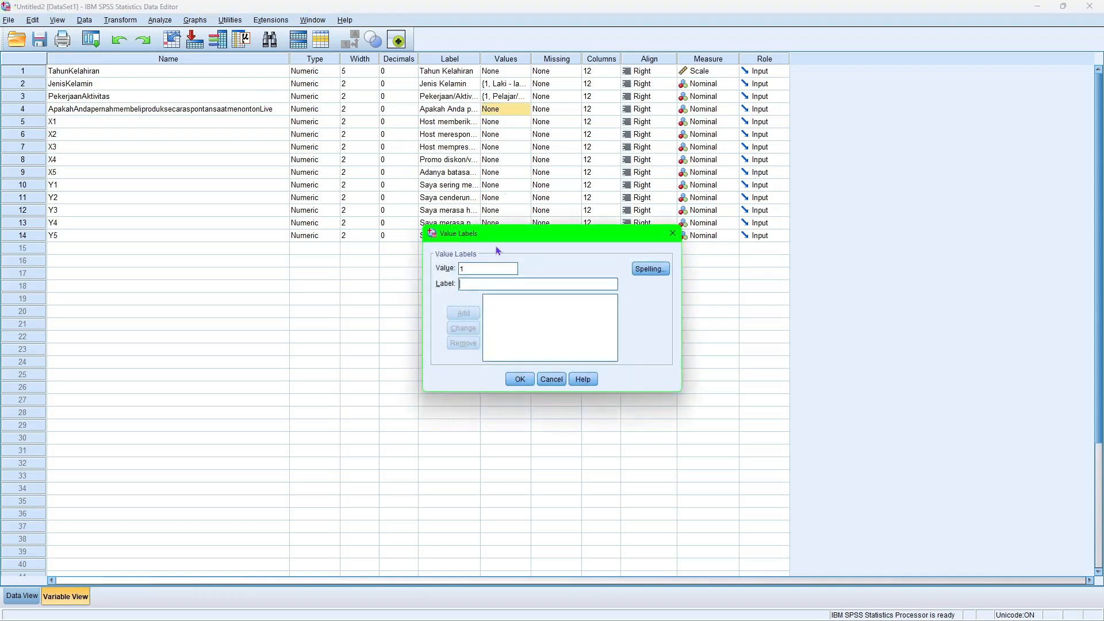
text(YY)
key(BackSpace)
text(a)
key(alt+a)
text(Tidak)
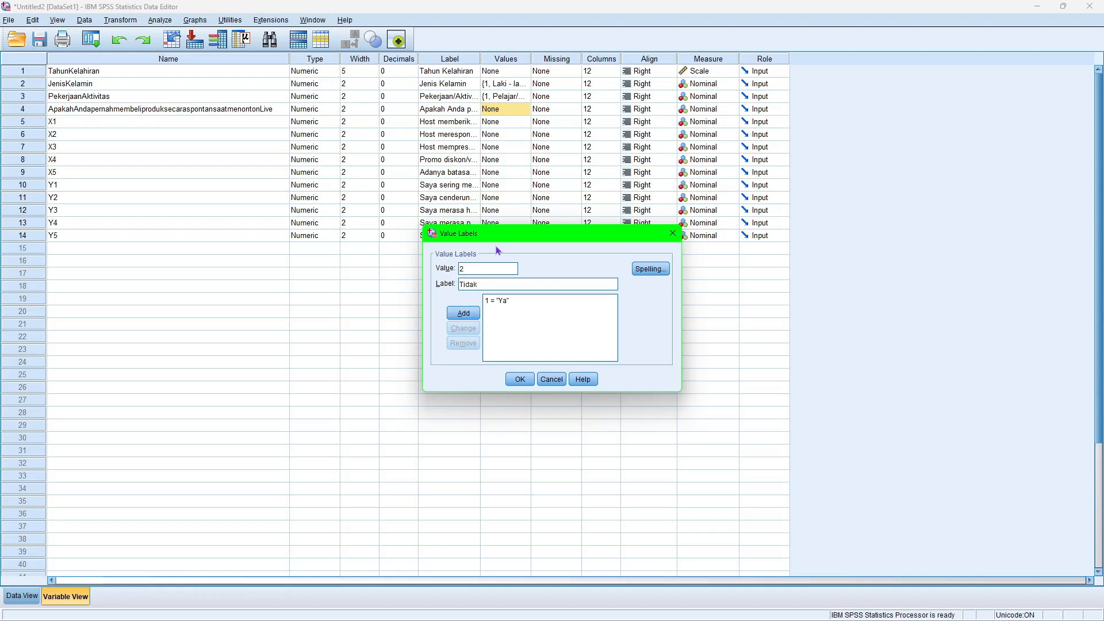
key(alt+a)
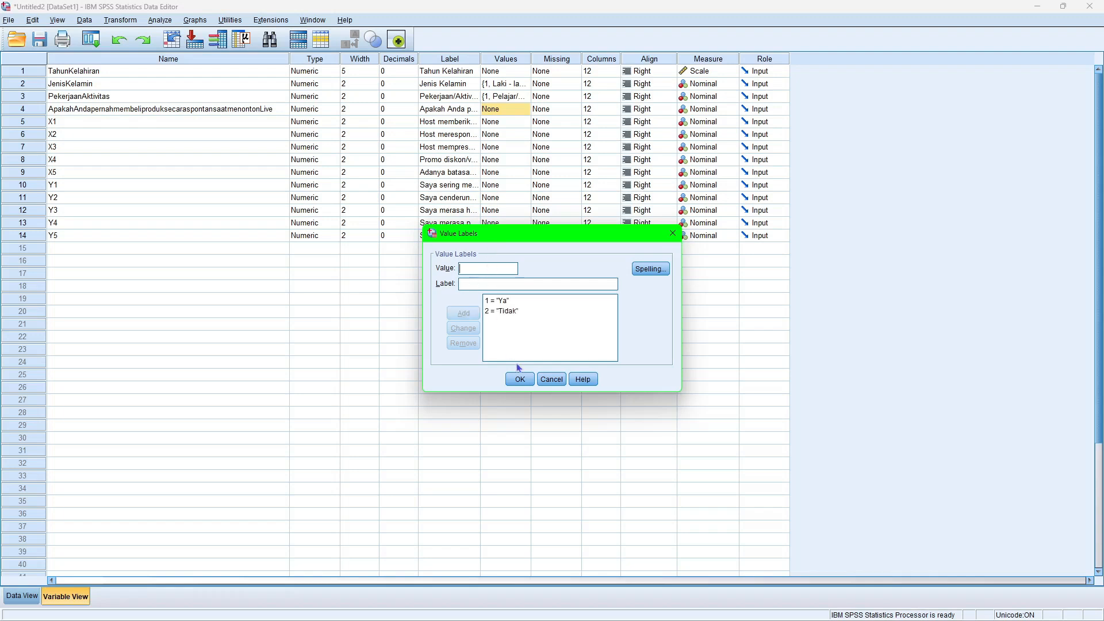
click(519, 379)
Open the value labels of X1 and add "Sangat Tidak Setuju" for value 1 and "Tidak Setuju" for value 2.
click(518, 123)
click(526, 122)
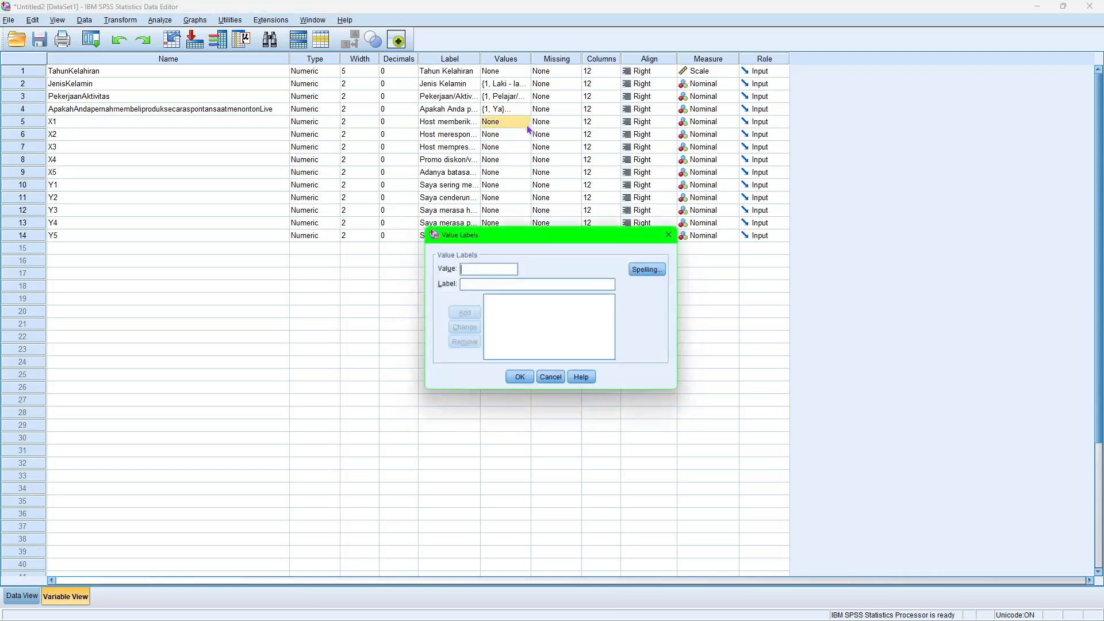
text(1)
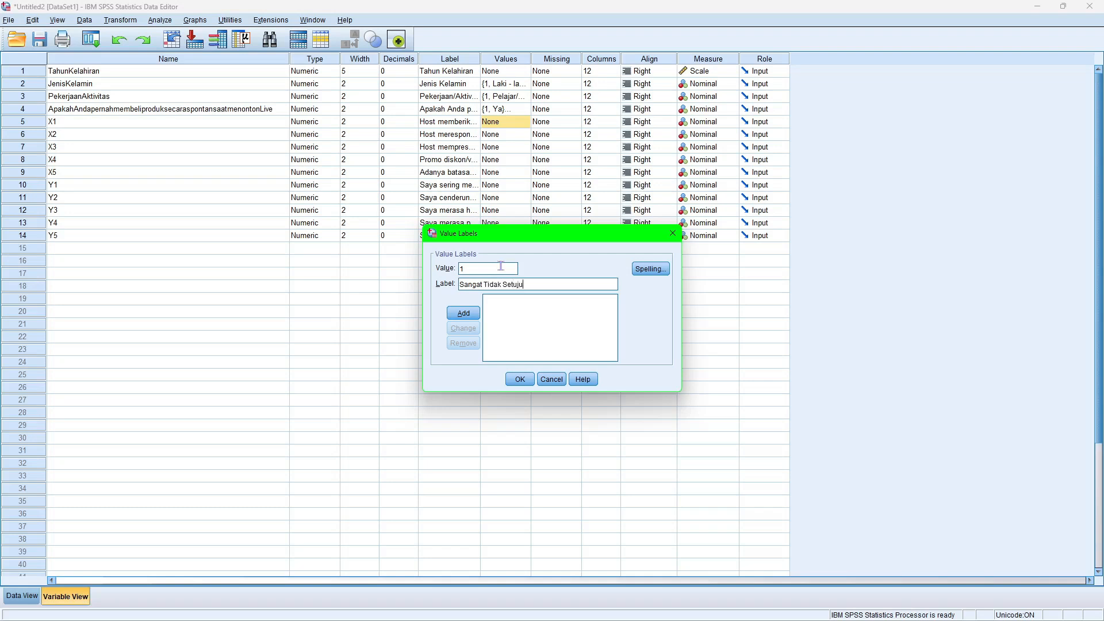
key(Return)
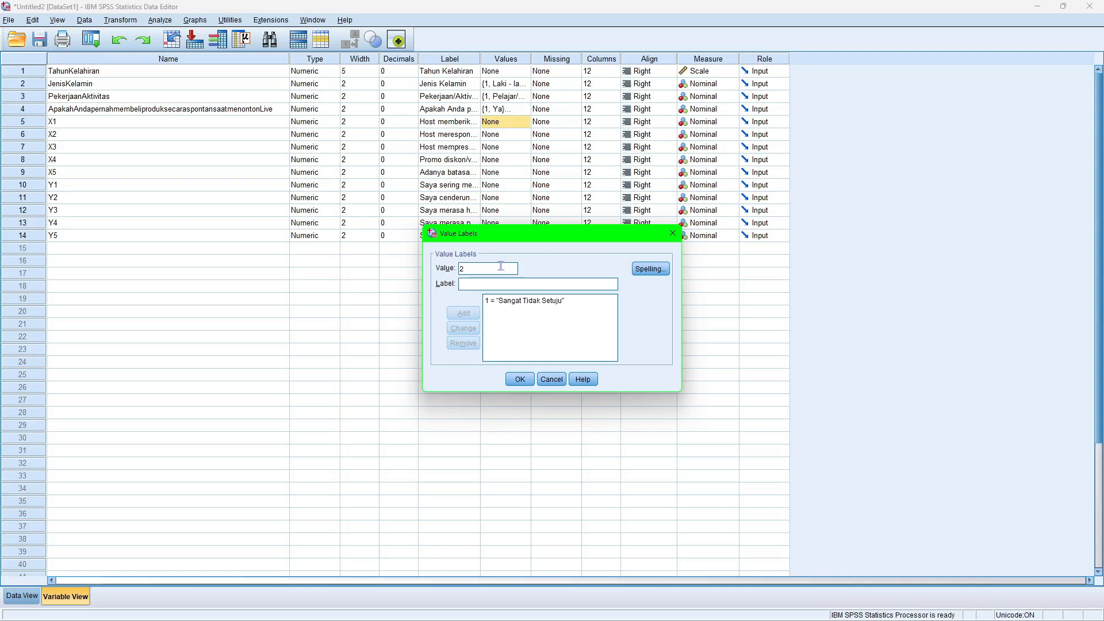
text(Tidak Setuju)
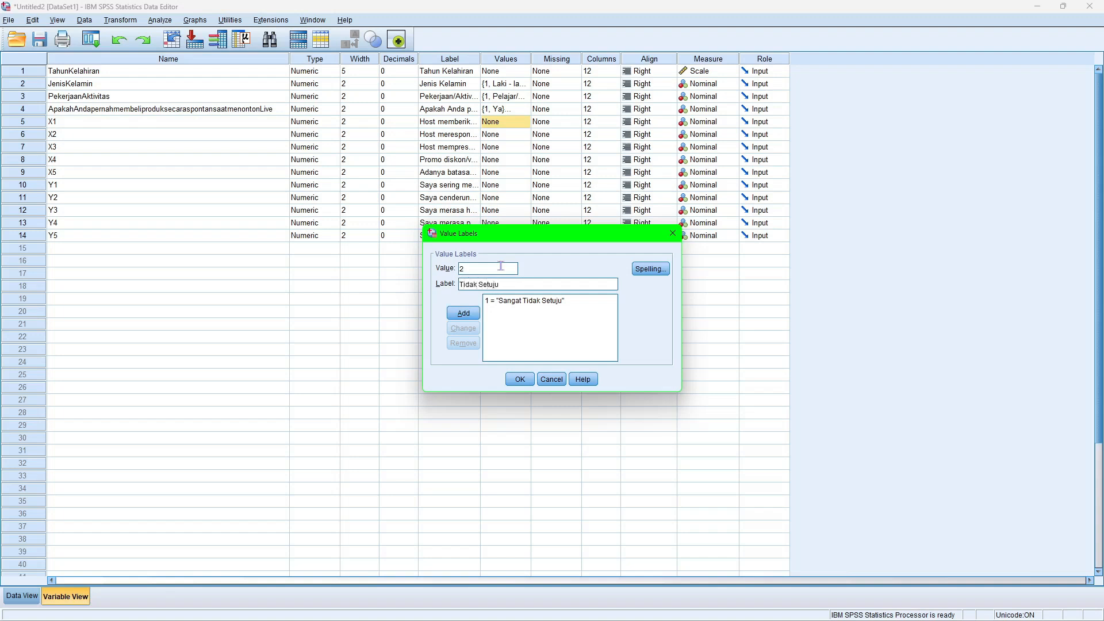
key(Return)
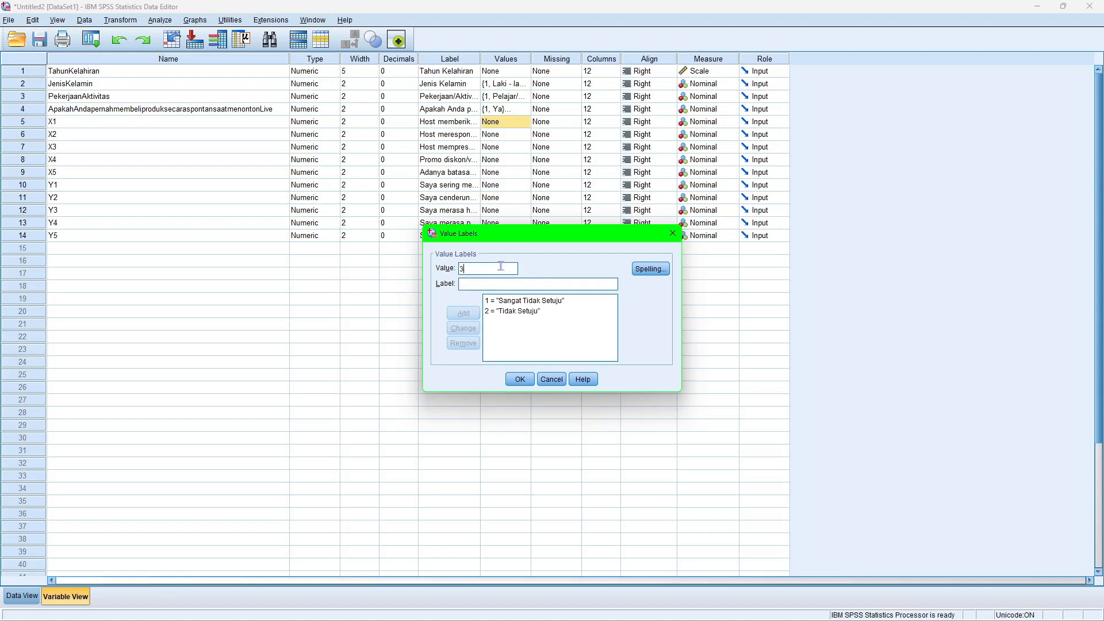
Add the labels "Netral" for value 3, "Setuju" for 4 and "Sangat Setuju" for 5 to X1, and apply them.
text(Netral)
key(Return)
text(Setuju)
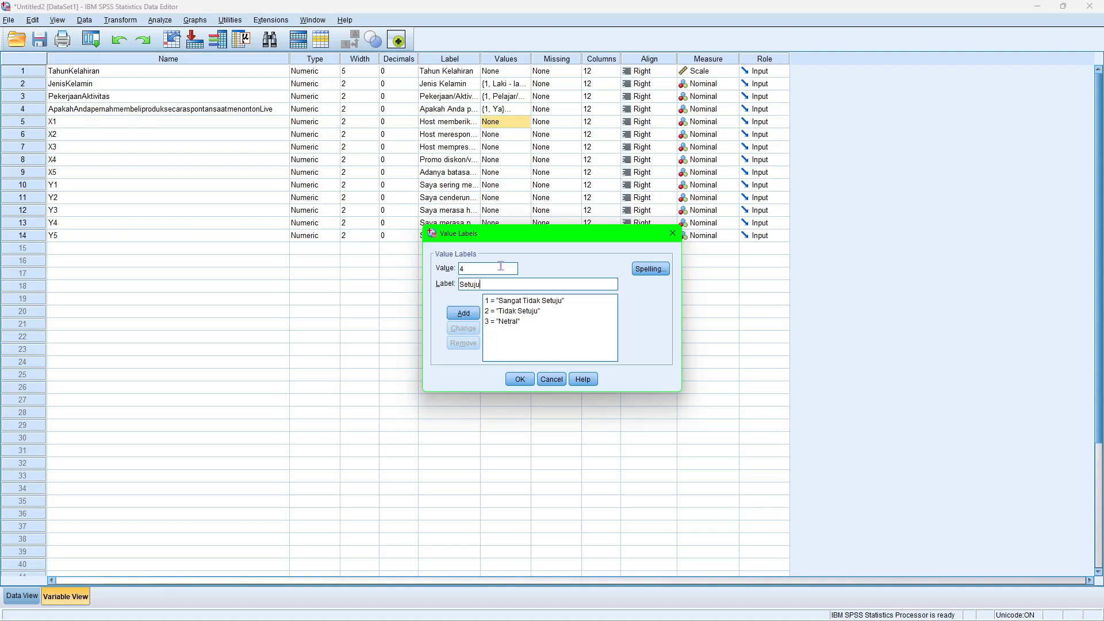
key(Return)
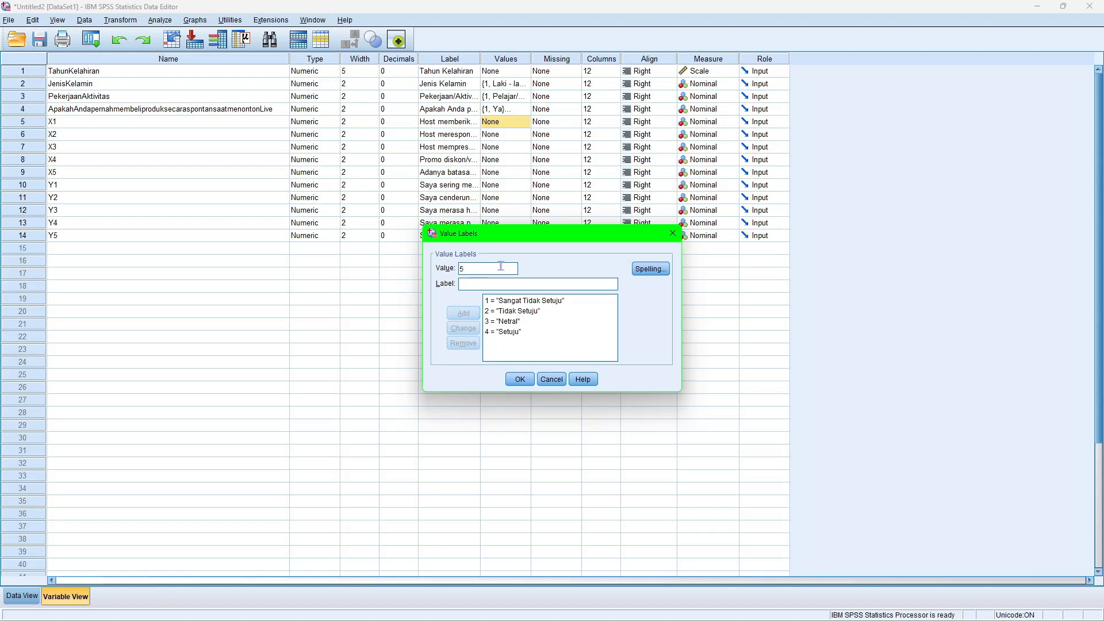
text(Sangat Setuju)
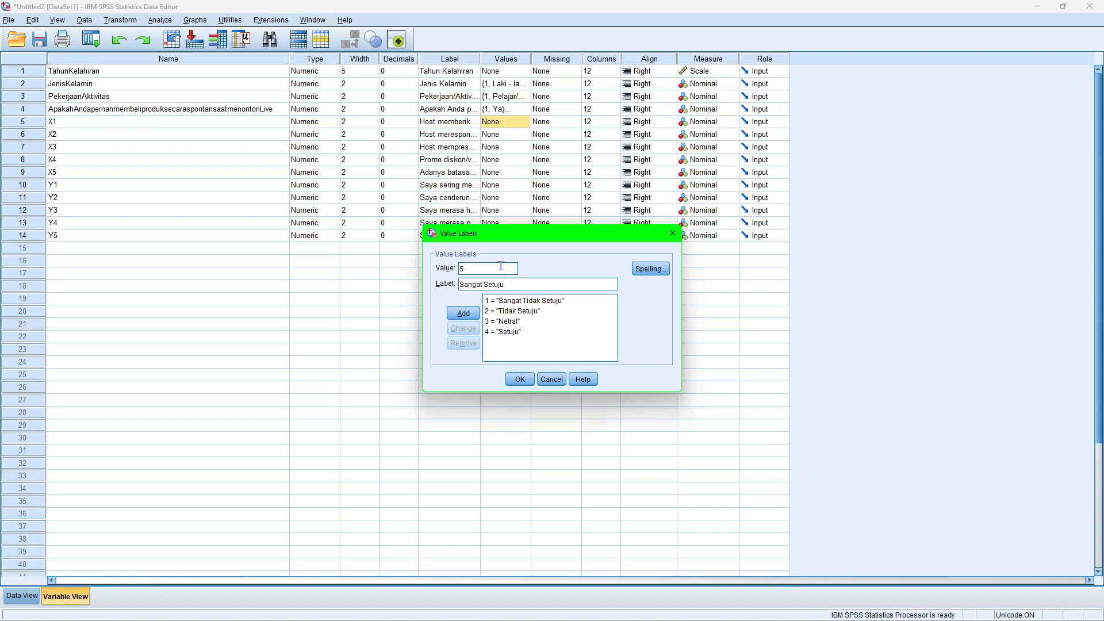
key(Return)
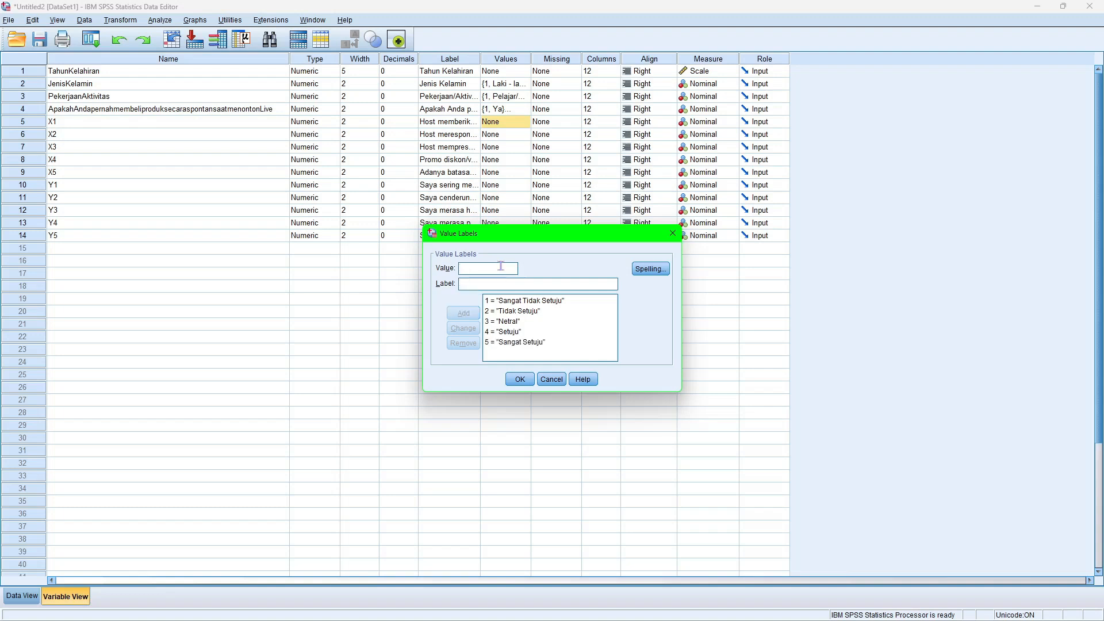
click(520, 378)
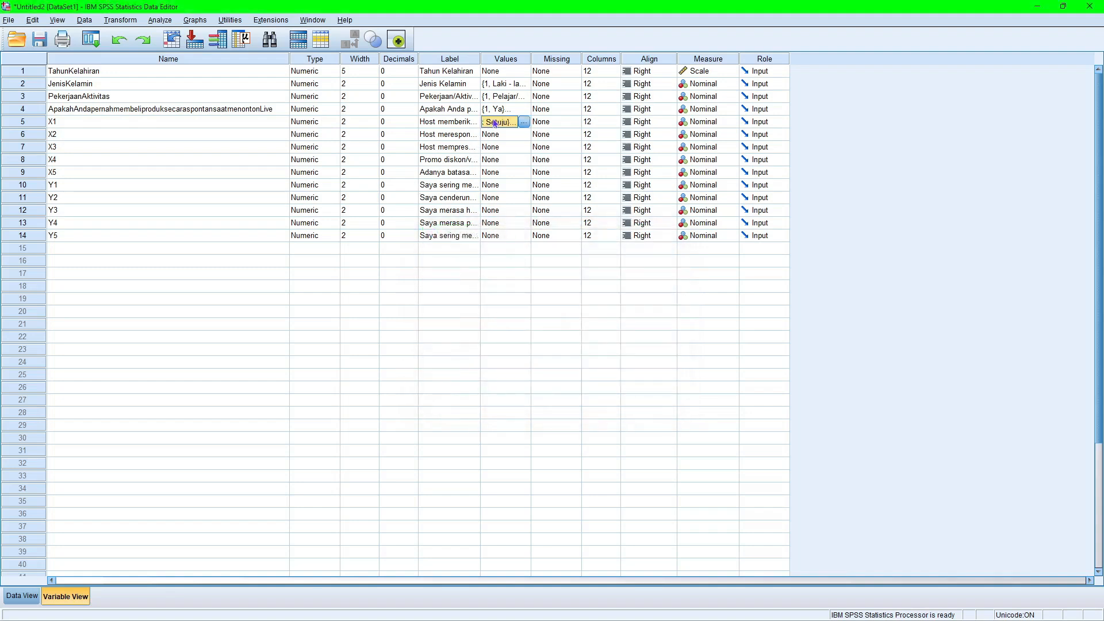
Copy the value labels of X1 and paste them onto X2 and X3.
right_click(495, 123)
click(510, 137)
drag(504, 138, 498, 239)
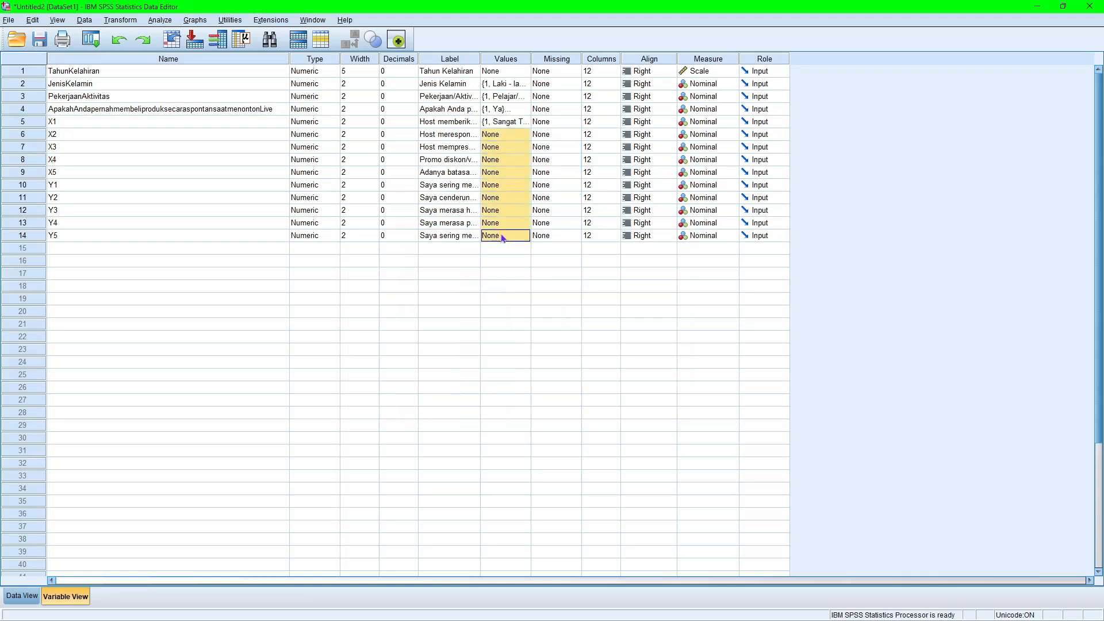
right_click(510, 134)
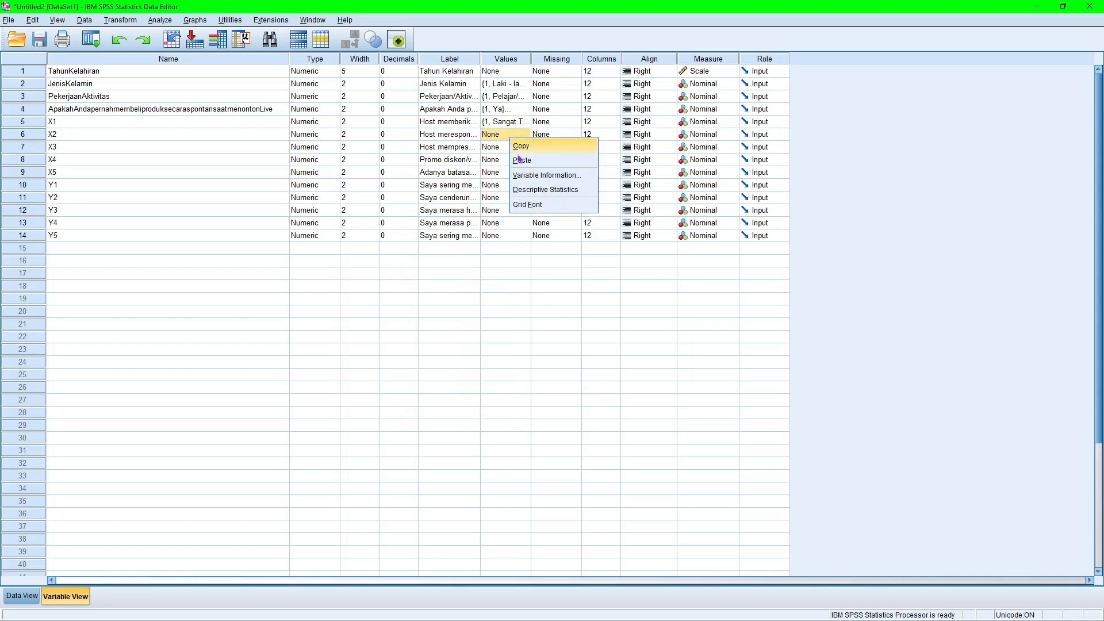
click(515, 161)
right_click(504, 148)
click(516, 171)
Paste the copied agreement-scale value labels onto X4, X5 and Y1.
right_click(505, 161)
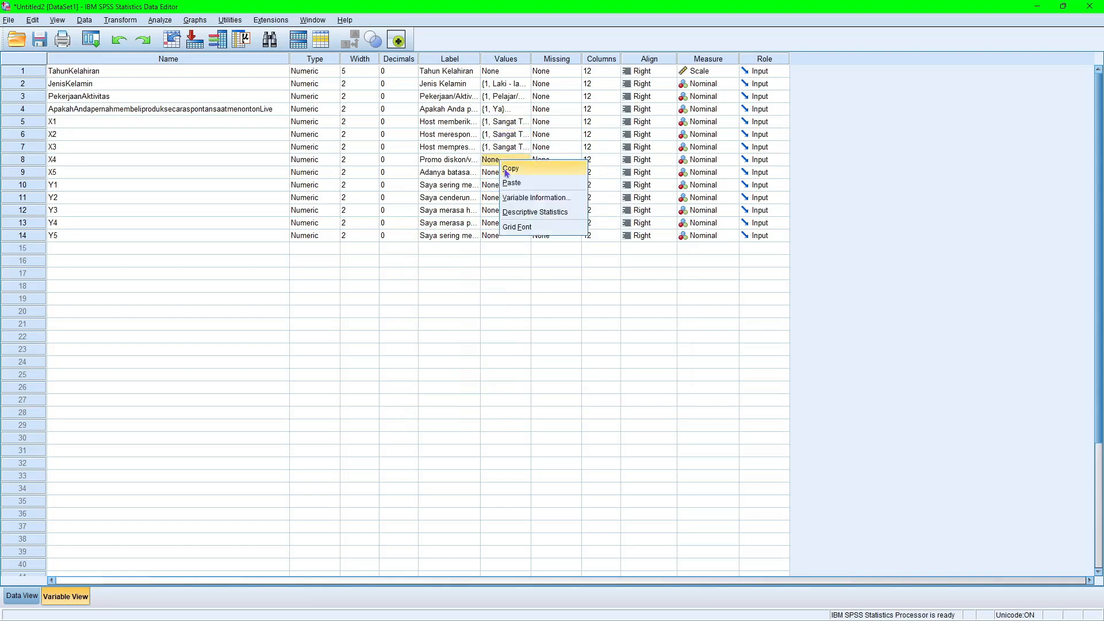
click(516, 184)
right_click(506, 173)
click(515, 196)
right_click(506, 186)
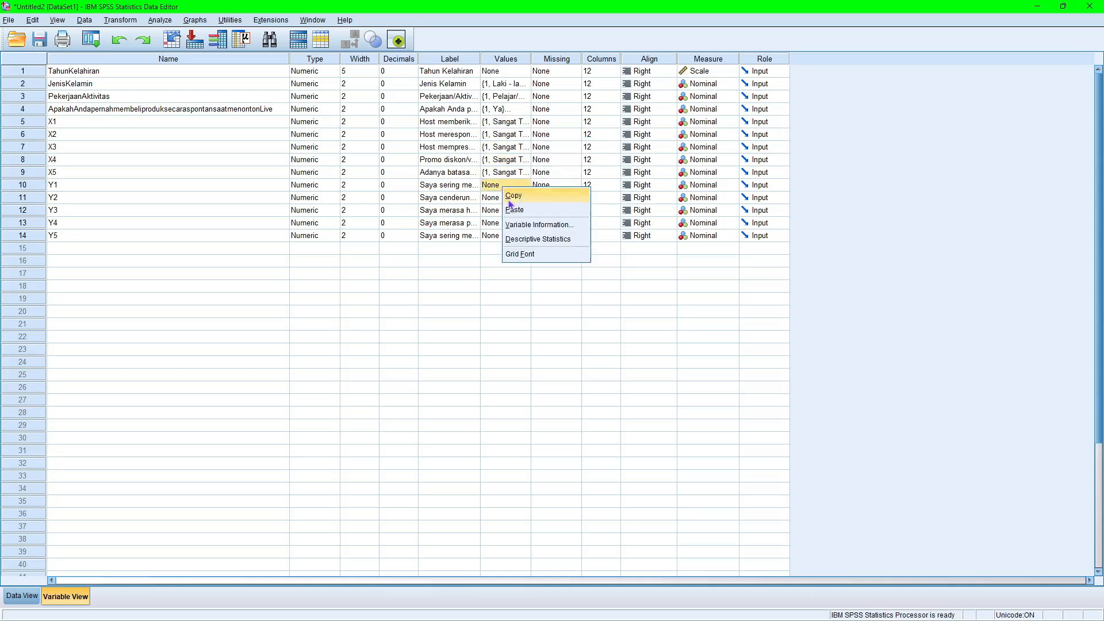
click(516, 209)
Paste the copied agreement-scale value labels onto the remaining variables Y2, Y3, Y4 and Y5.
double_click(498, 206)
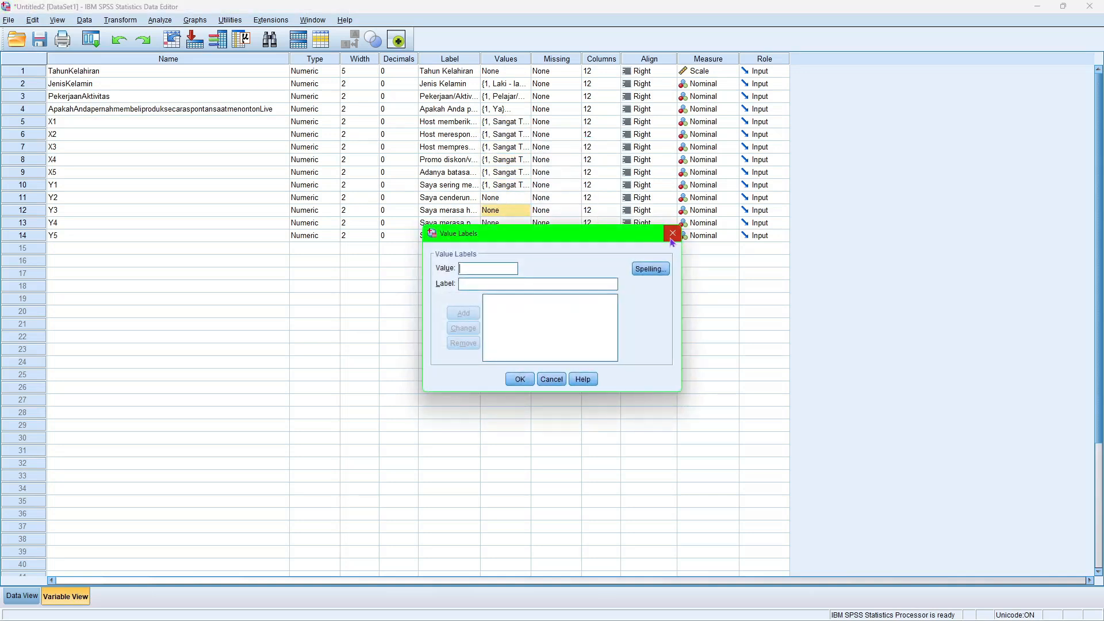
click(672, 232)
click(509, 199)
right_click(509, 200)
click(517, 222)
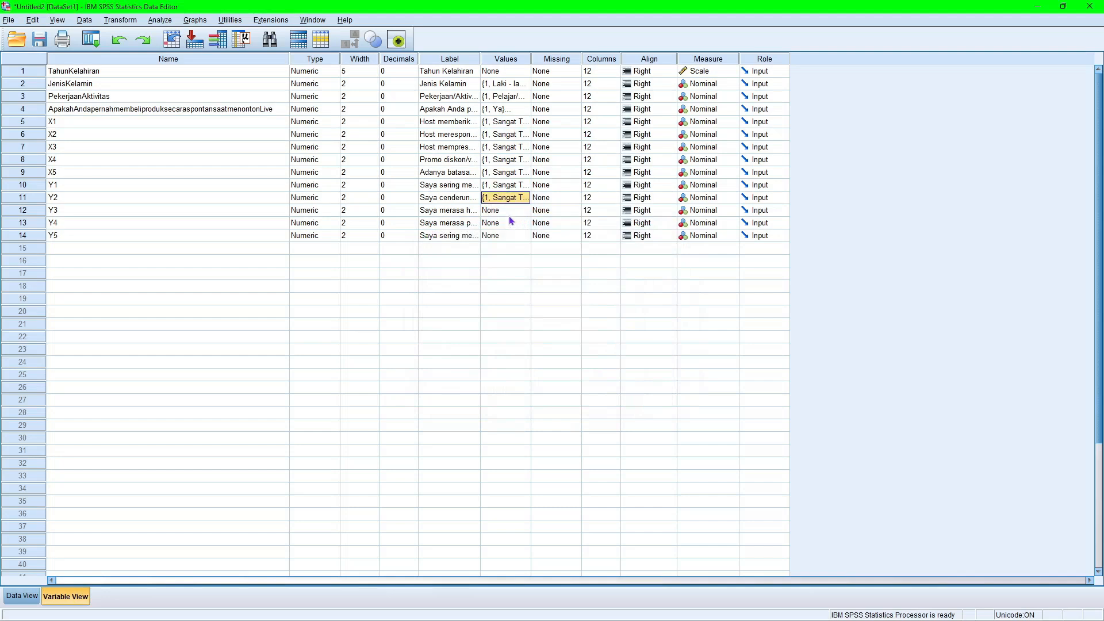
right_click(508, 211)
click(525, 234)
right_click(507, 223)
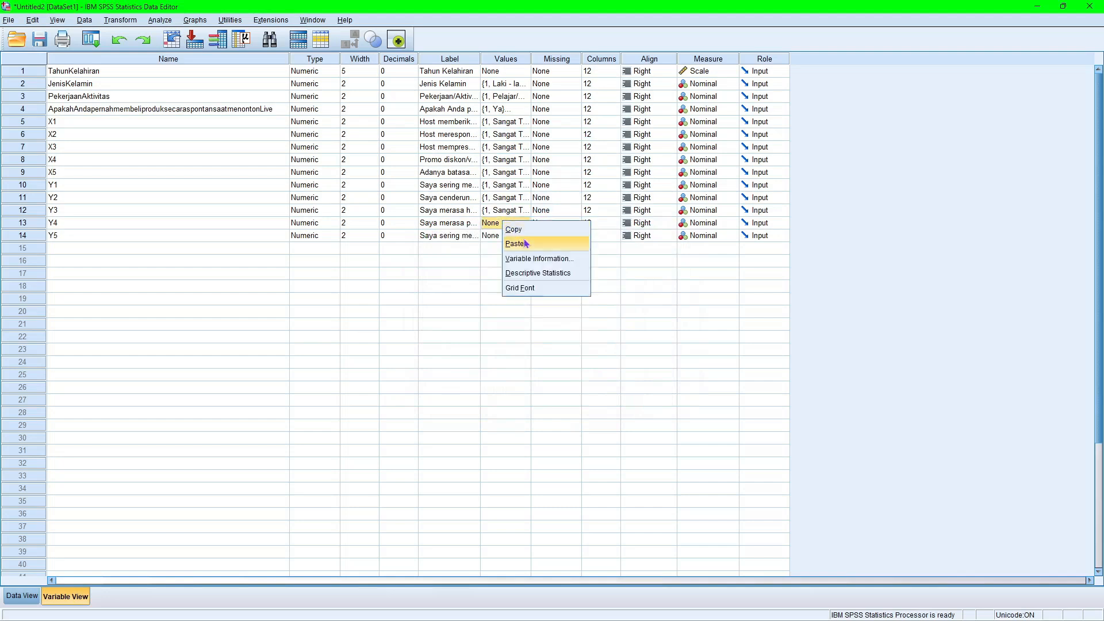
click(520, 248)
right_click(507, 236)
click(520, 263)
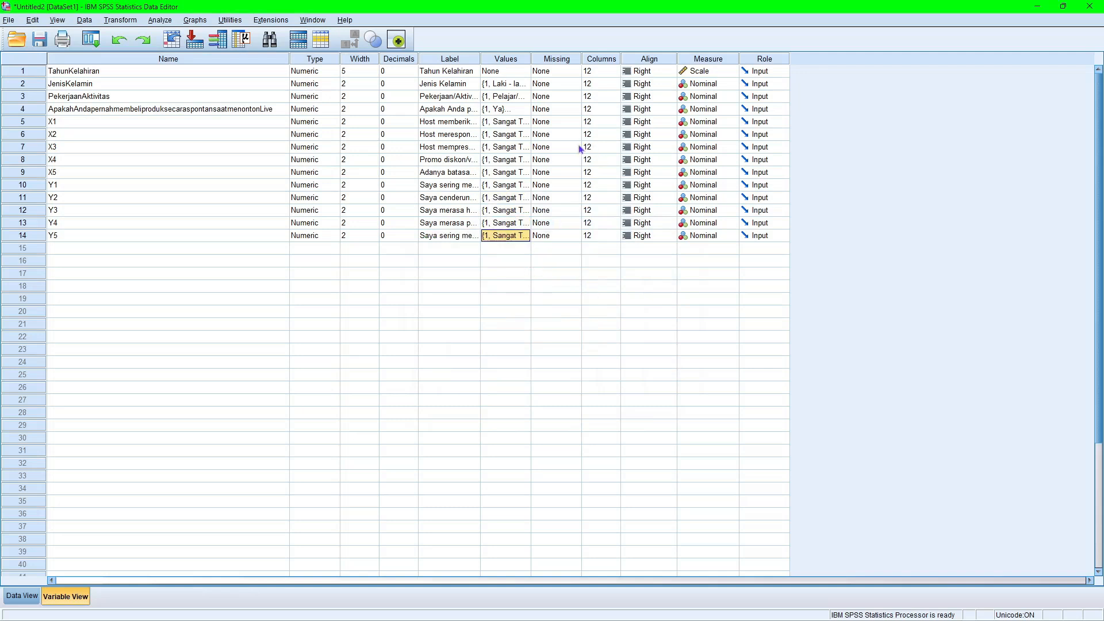
Inspect the missing values settings of the TahunKelahiran variable and close them without changes.
click(552, 72)
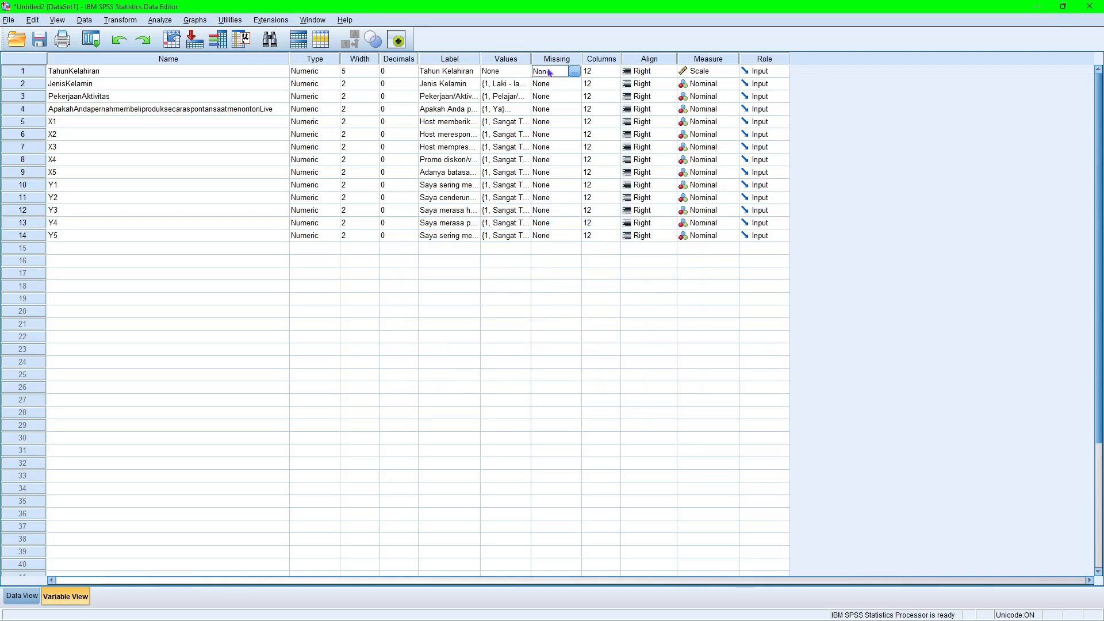
click(572, 71)
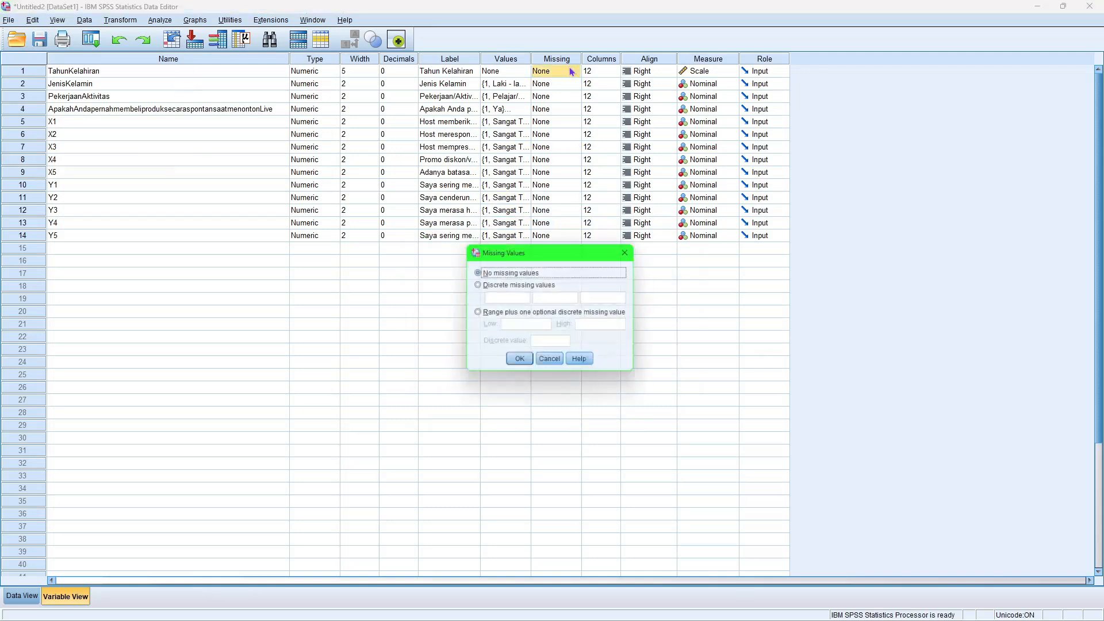
click(625, 253)
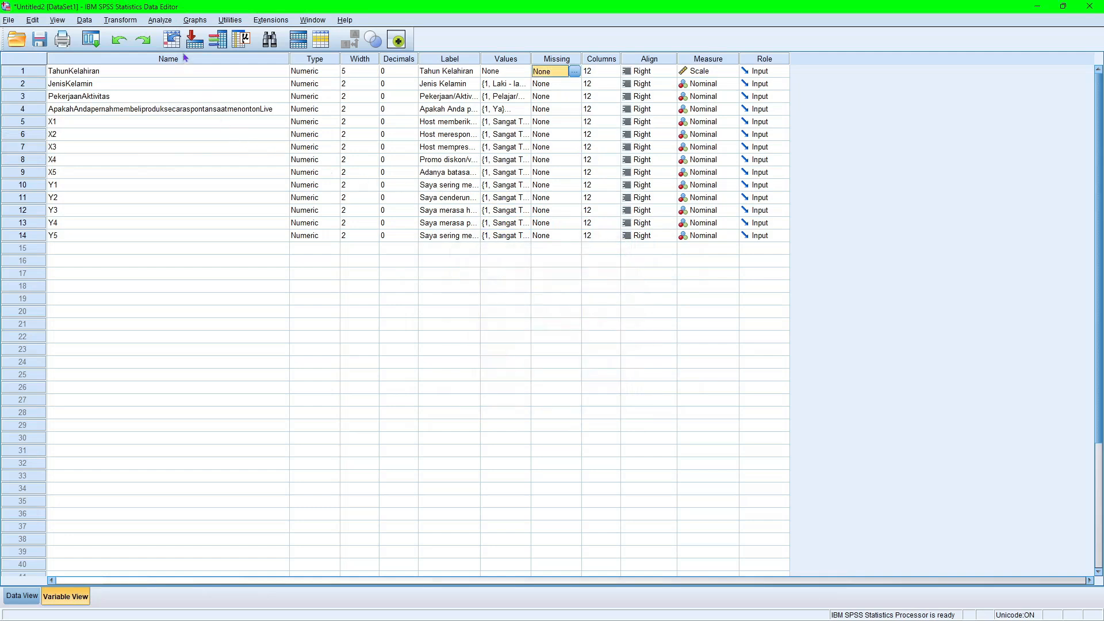
Show the data sheet and check the coding by displaying value labels in place of the numbers, ending on numeric codes.
click(22, 596)
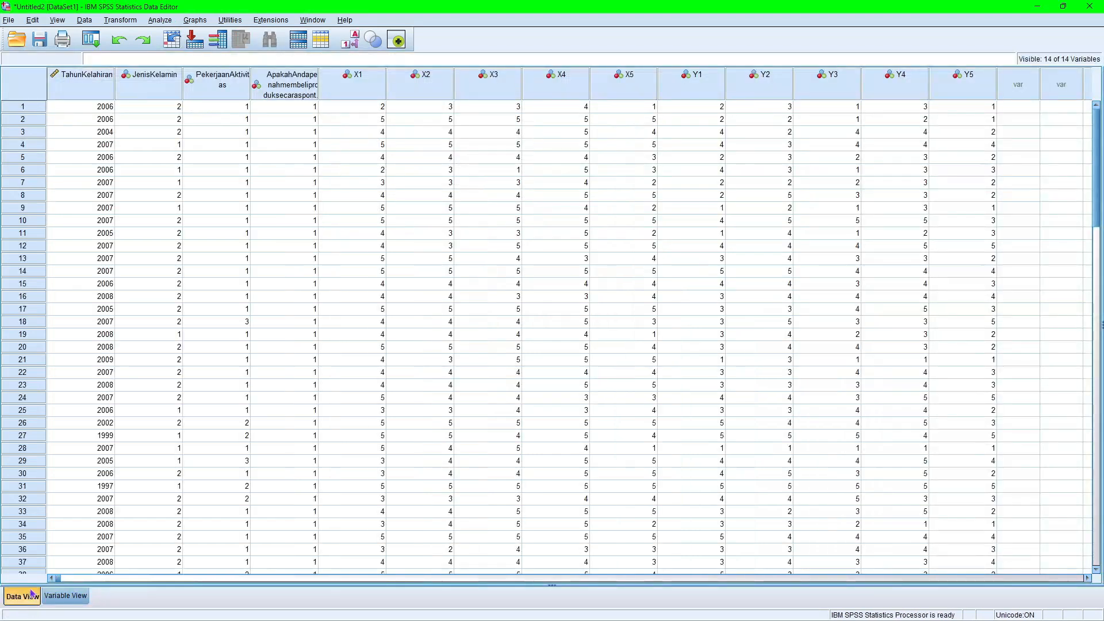
click(353, 42)
click(353, 44)
click(353, 45)
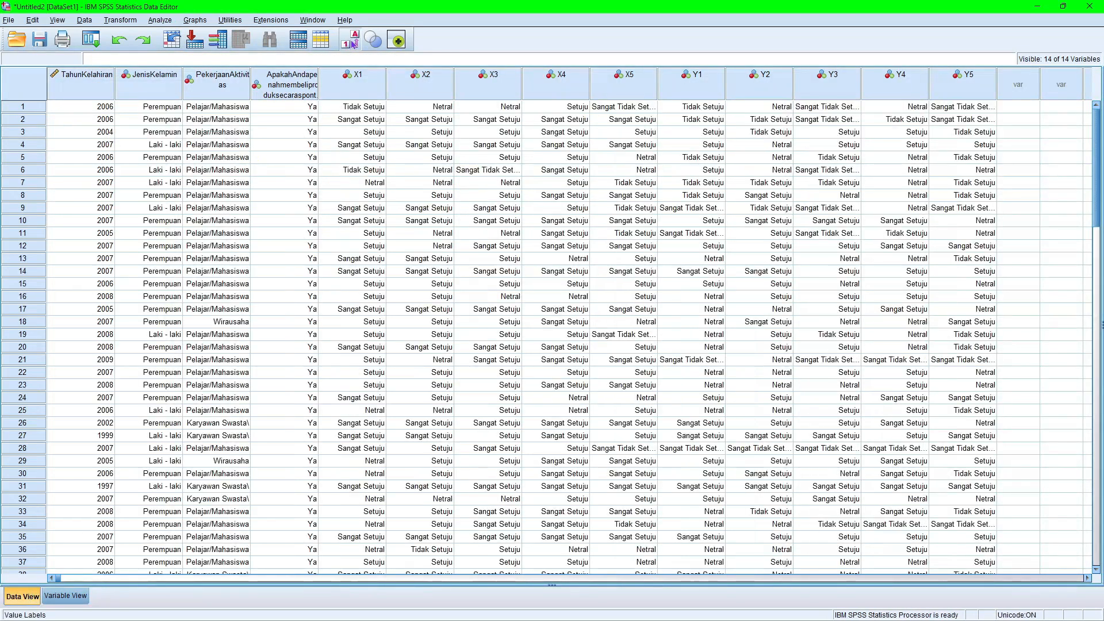
click(352, 43)
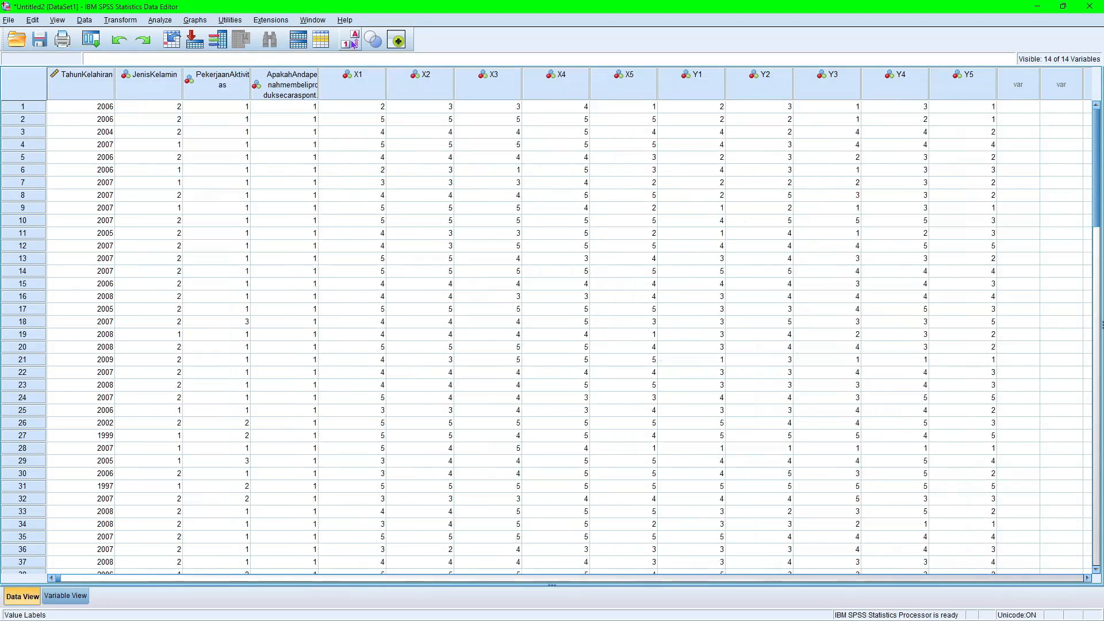
Show the value labels across the data sheet once more, then switch back to the numeric codes.
click(352, 43)
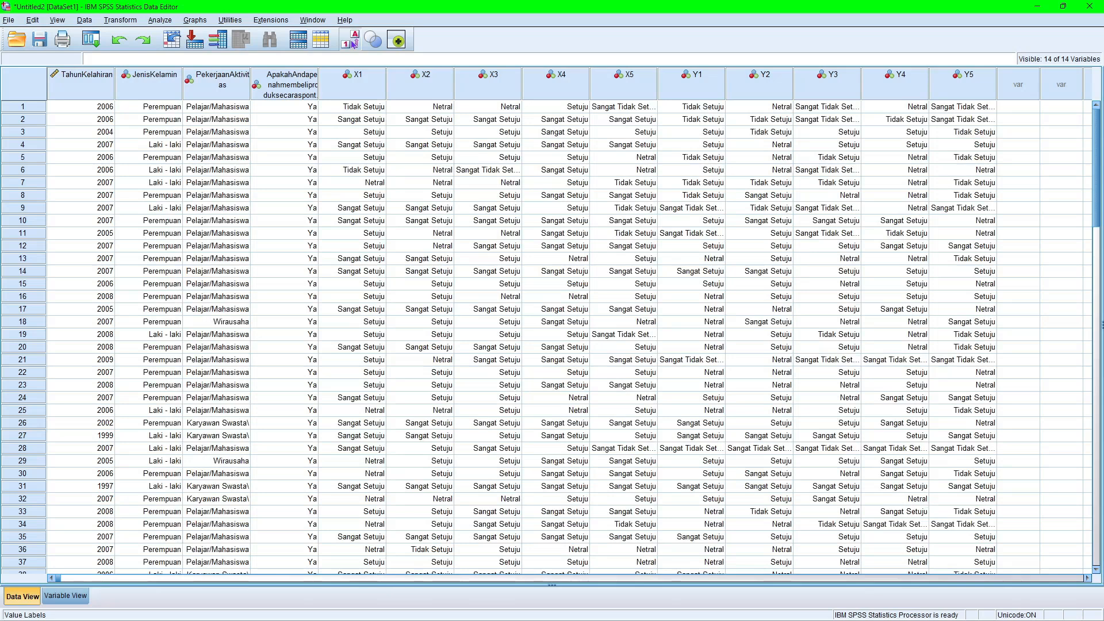
click(353, 44)
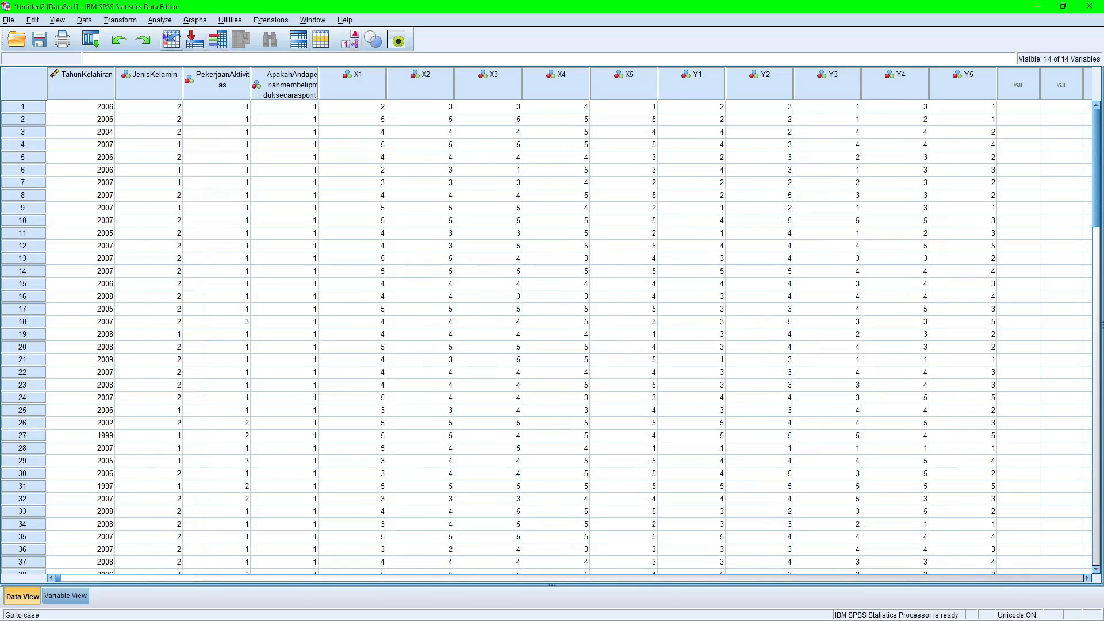
Start a Compute Variable transformation with Total_X as the target variable and X1 as the first term of the numeric expression.
click(119, 23)
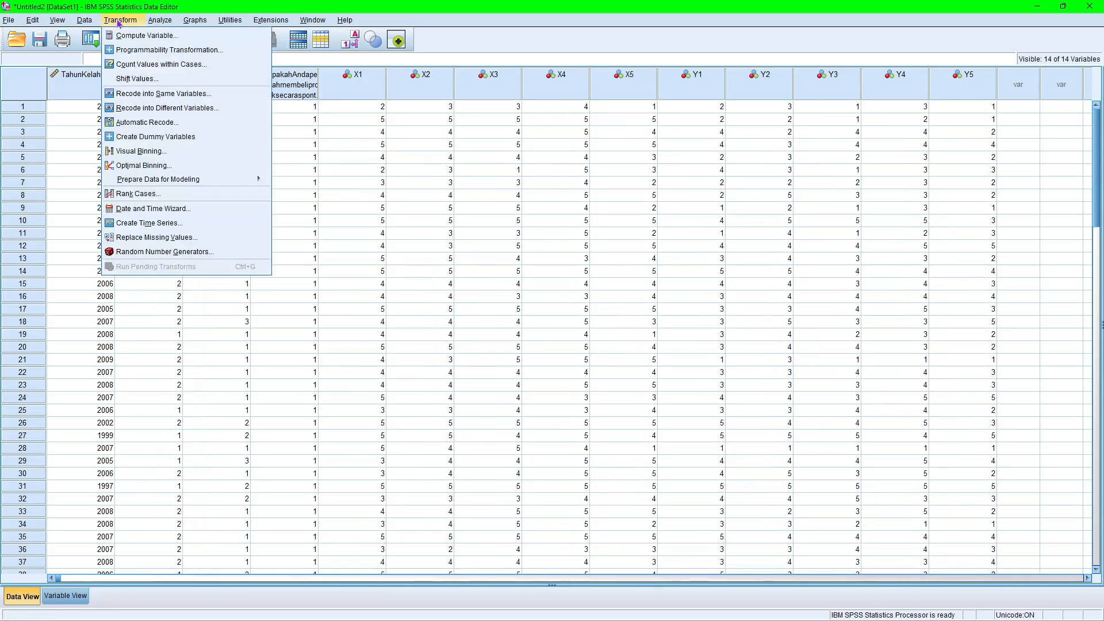
click(147, 35)
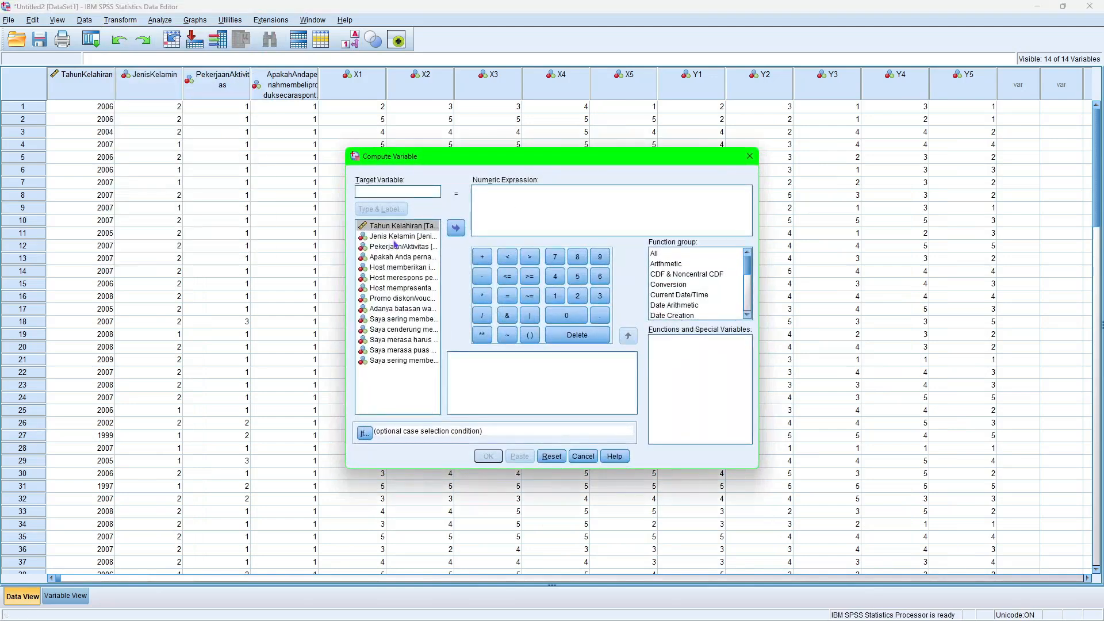
drag(398, 267, 497, 214)
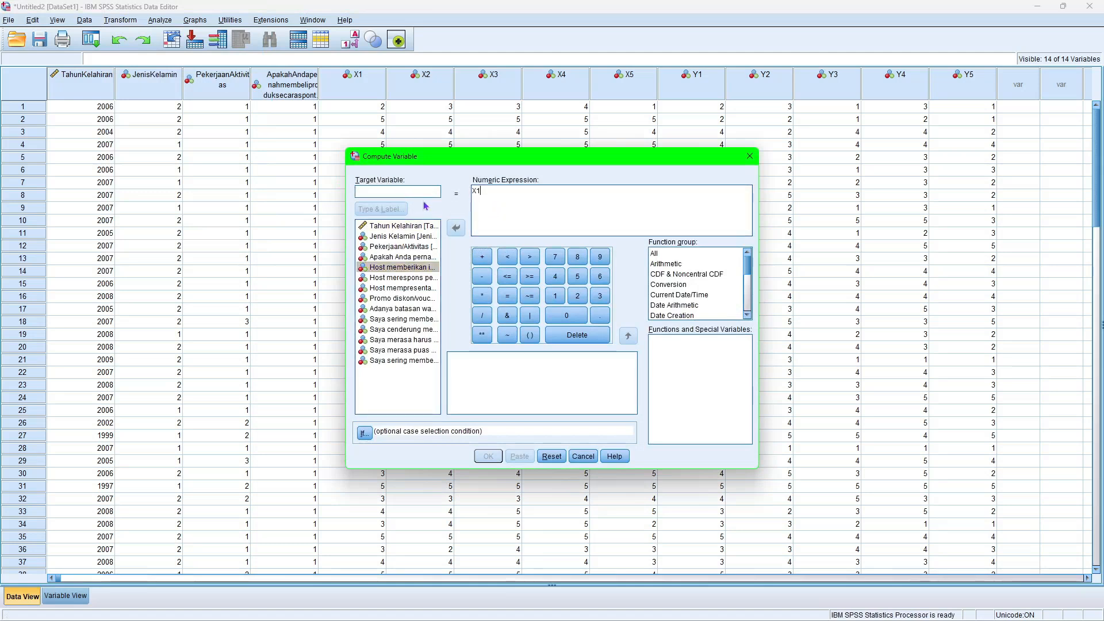
text(Tot)
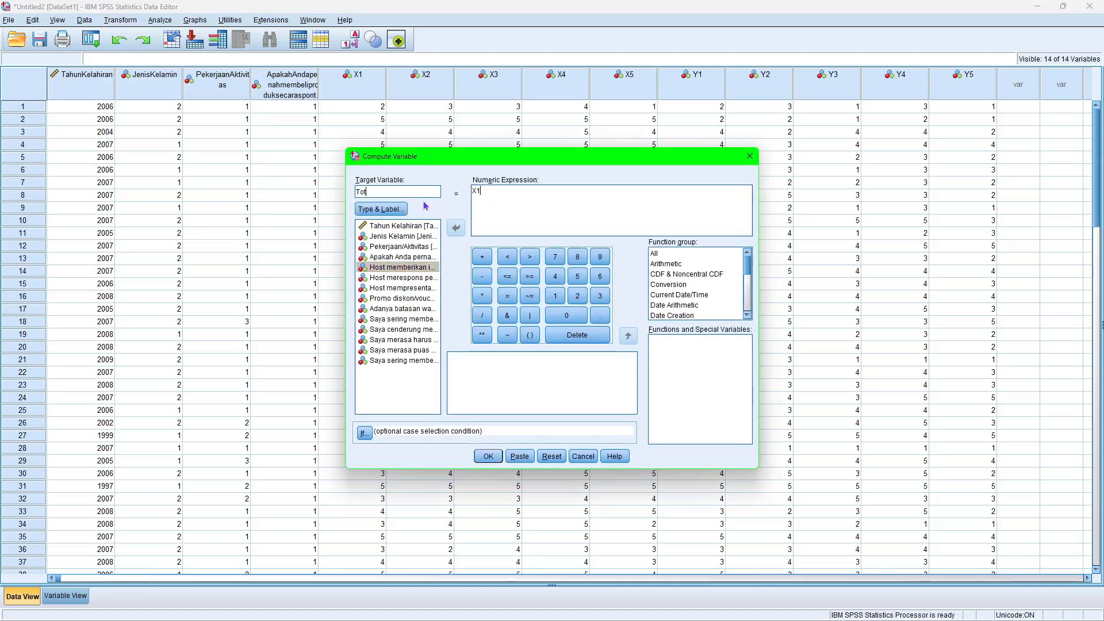
text(al_X)
Add X2 and X3 to the Total_X numeric expression as summed terms, leaving a plus sign ready for the following term.
click(480, 256)
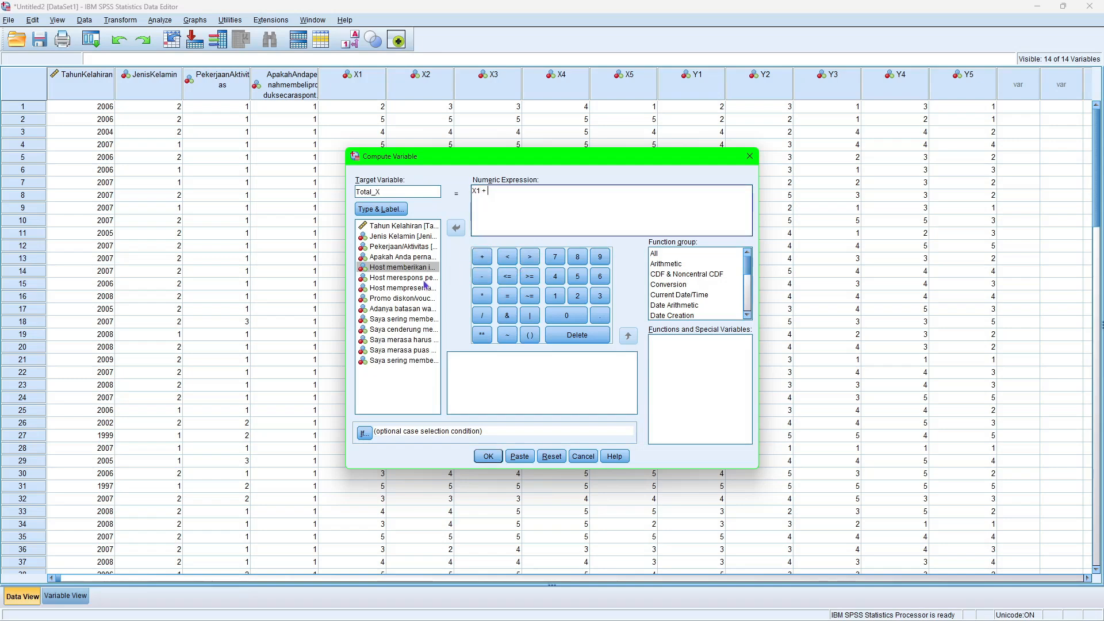
double_click(403, 278)
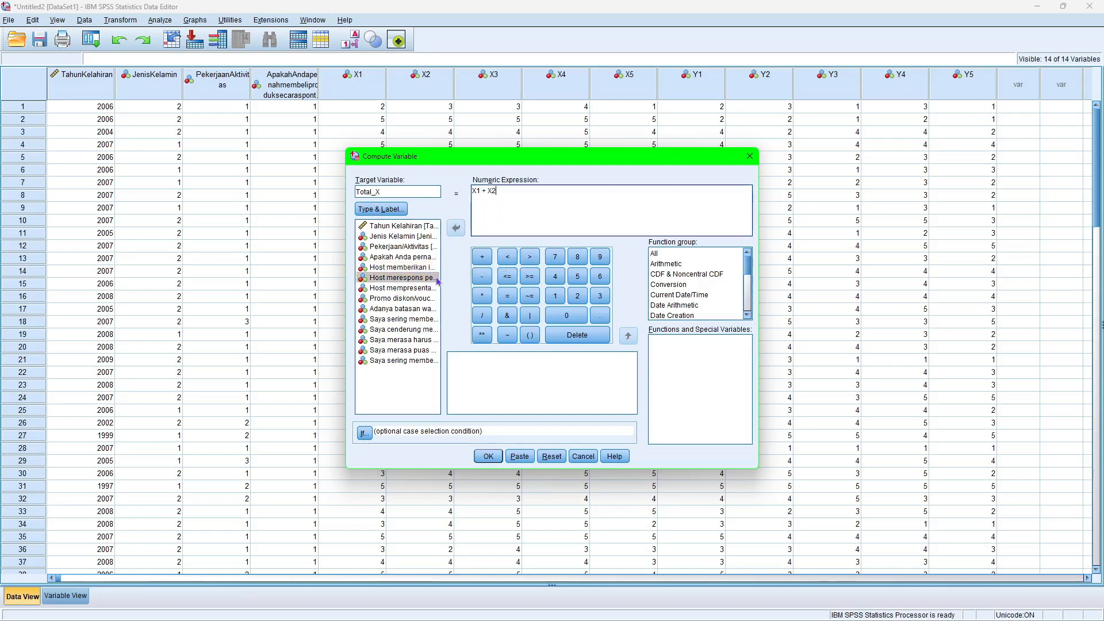
click(482, 256)
click(435, 286)
drag(435, 284, 521, 204)
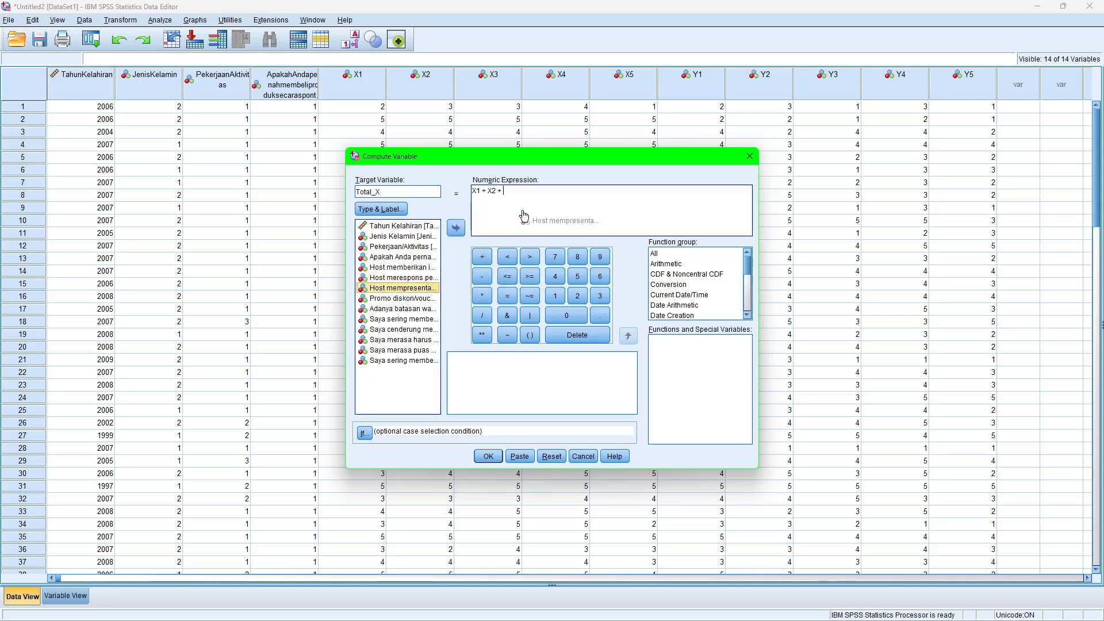
click(481, 257)
click(480, 257)
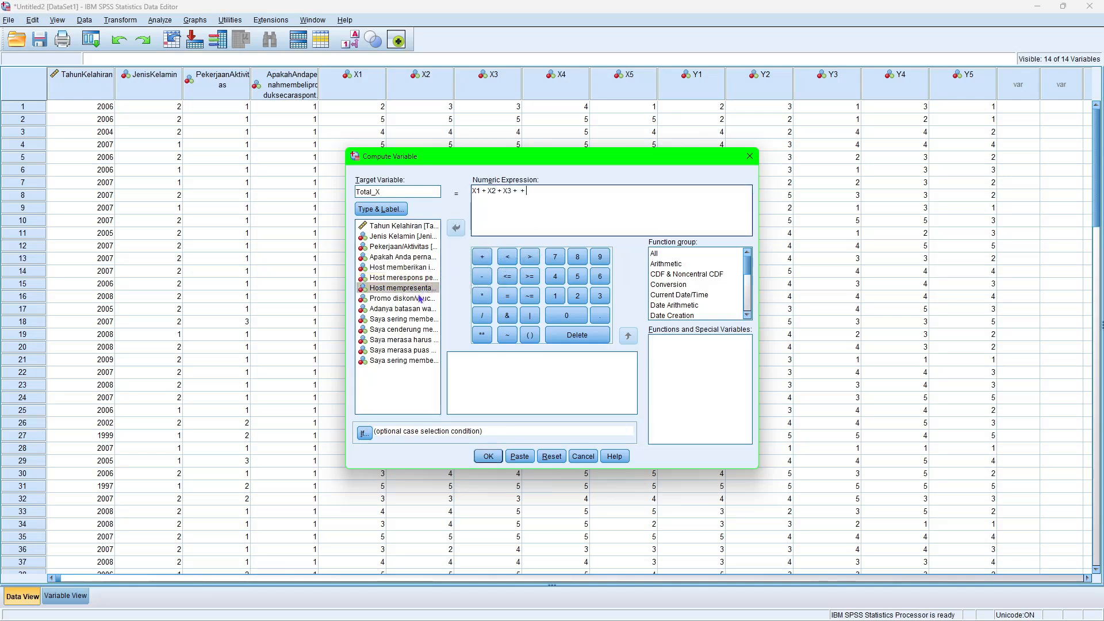
Complete the Total_X sum with X4 and X5, run the computation, and minimize the output window.
click(403, 298)
drag(403, 298, 515, 211)
click(516, 216)
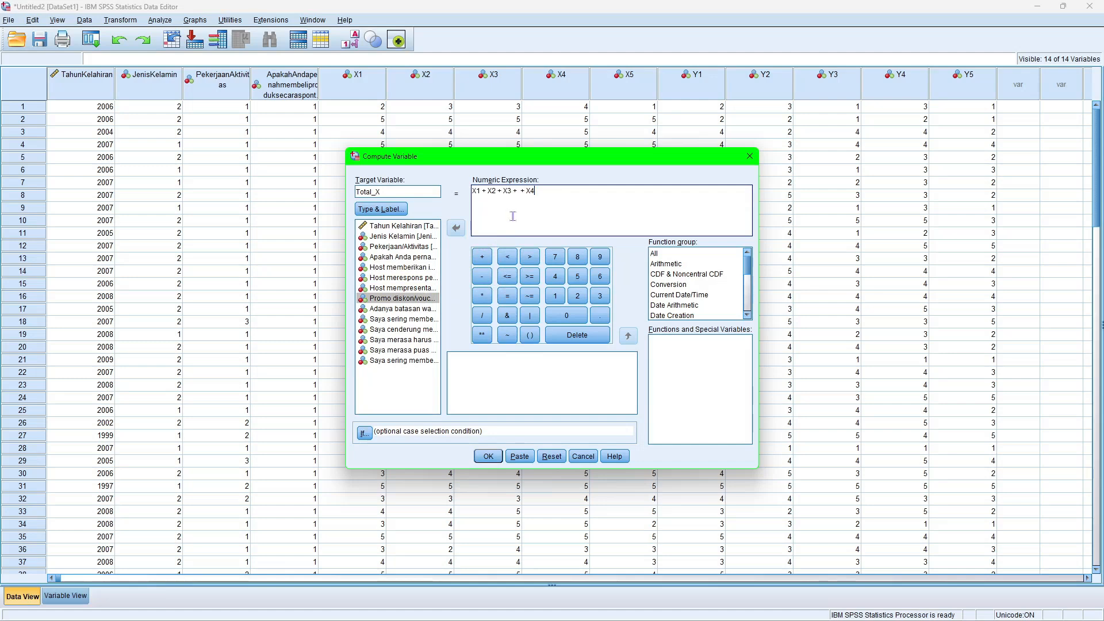
click(482, 257)
drag(402, 309, 562, 205)
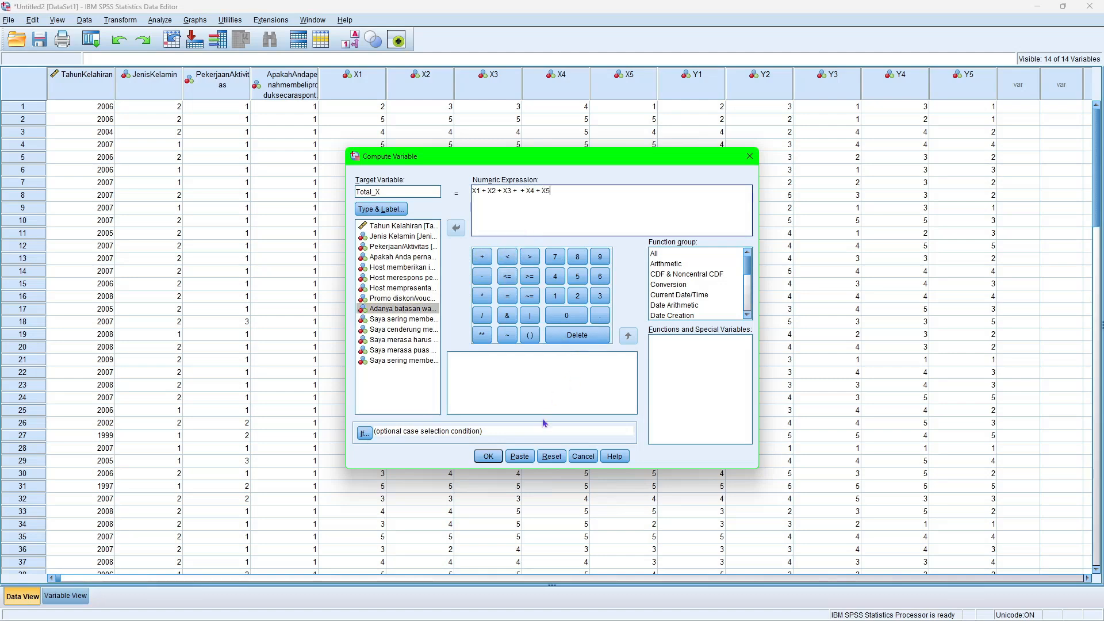
click(488, 456)
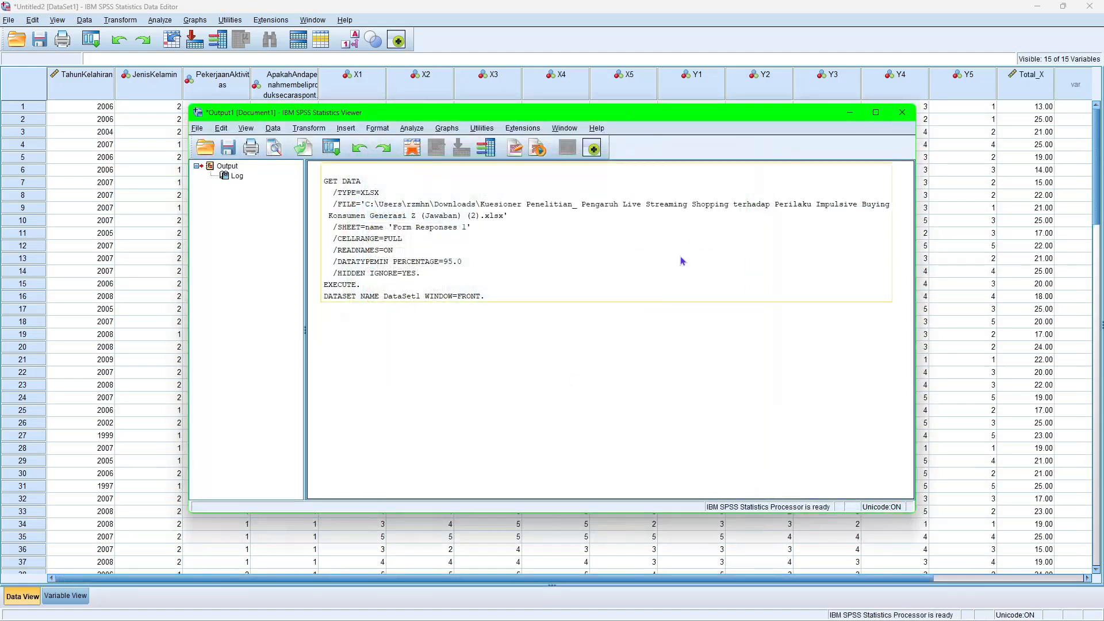
click(848, 112)
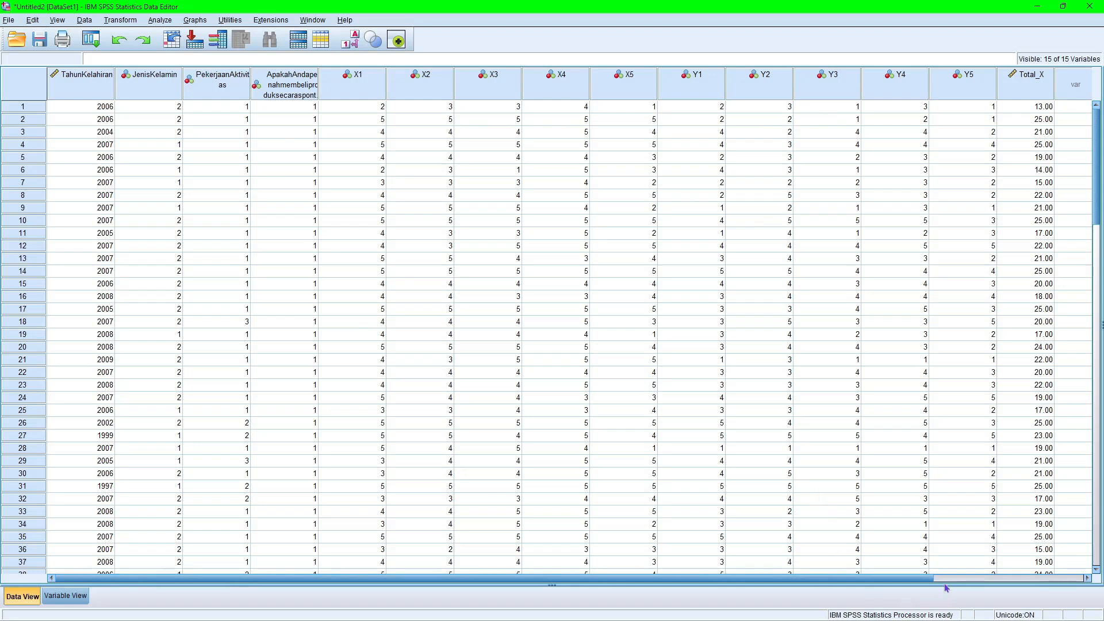
Start another Compute Variable transformation with Total_Y as the target variable and clear the previous numeric expression.
drag(928, 581, 1084, 567)
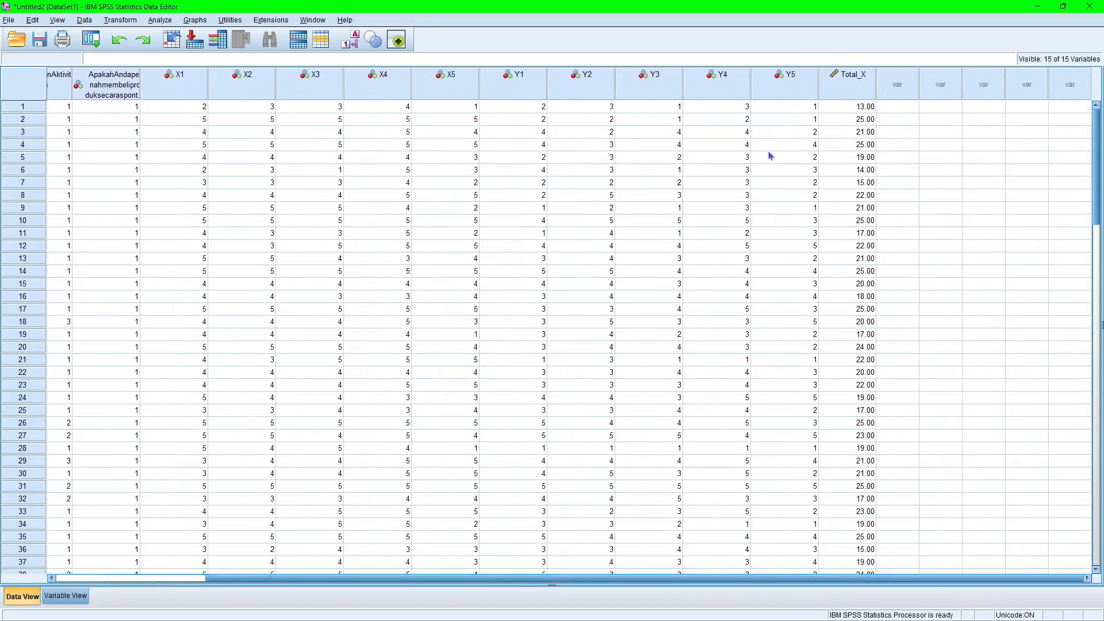
drag(754, 581, 748, 582)
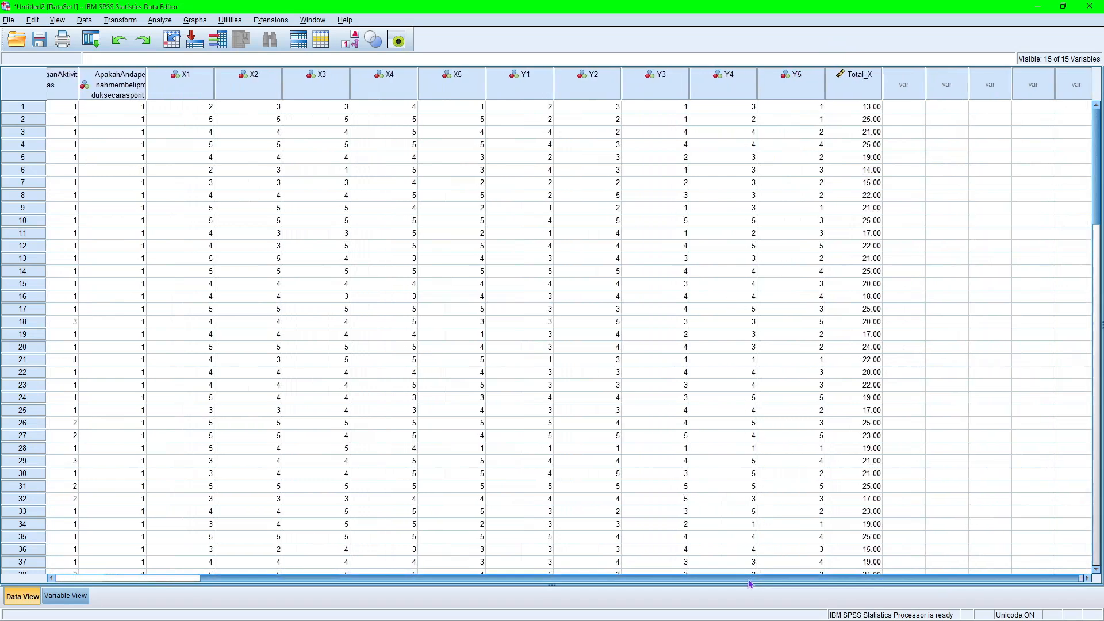
click(121, 20)
click(134, 35)
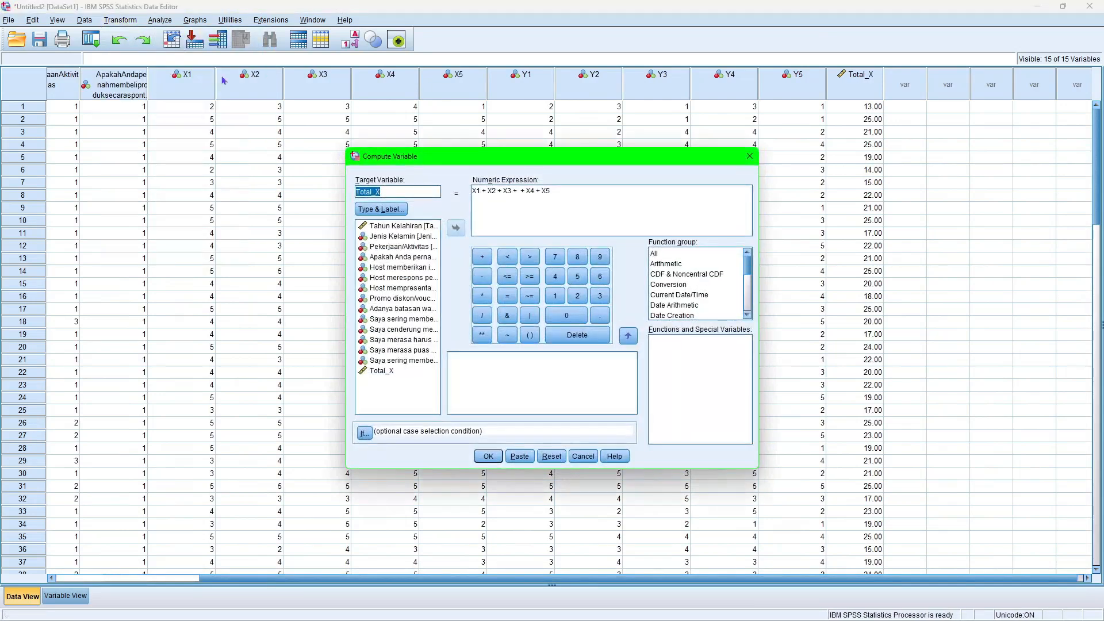
click(390, 190)
drag(556, 192, 452, 198)
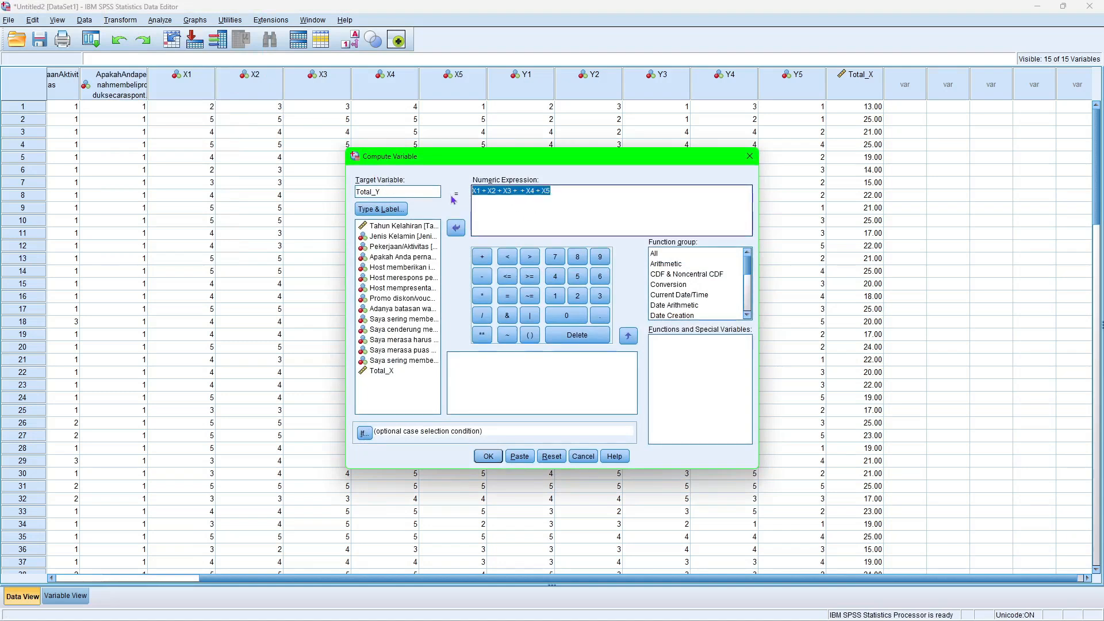
key(Delete)
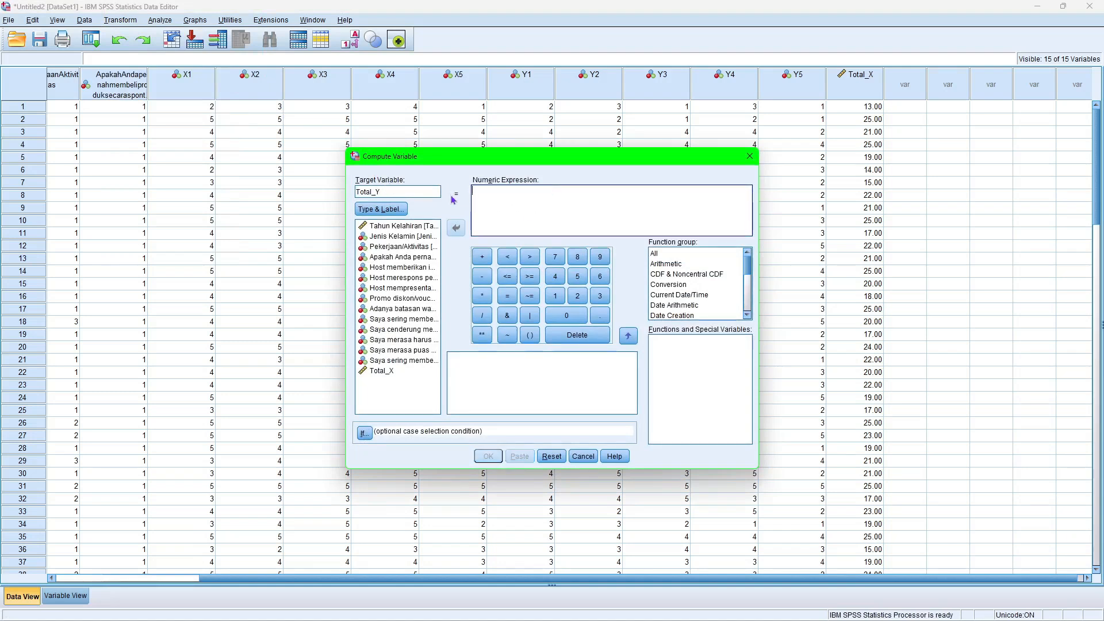
Enter Y1 and Y2 as the first summed terms of the Total_Y numeric expression, each followed by a plus sign.
click(404, 319)
click(525, 189)
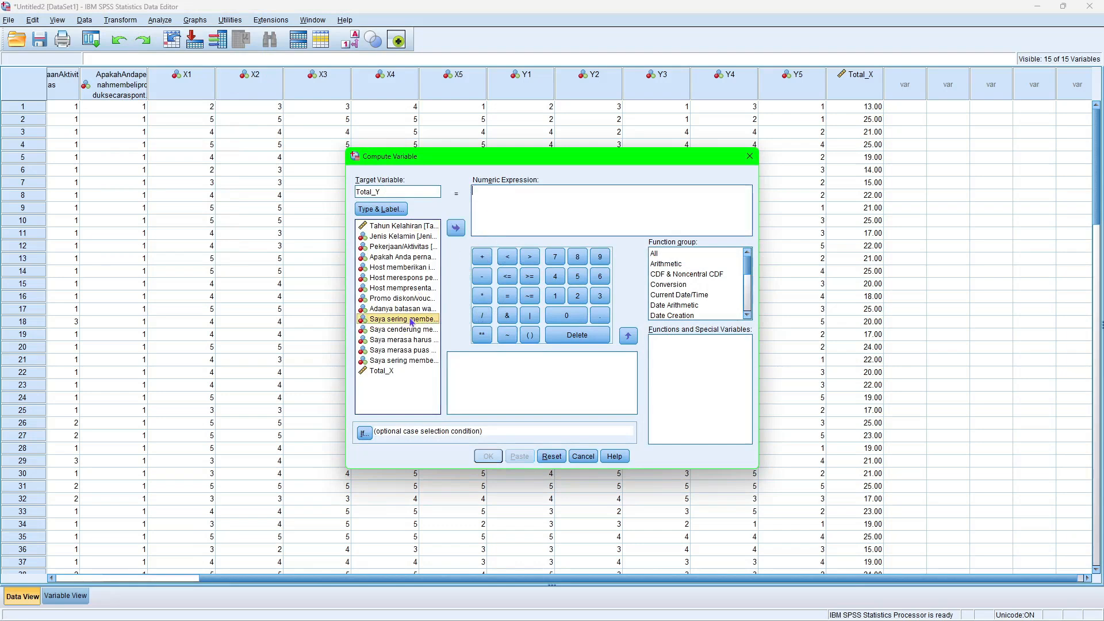
click(491, 222)
drag(421, 320, 488, 209)
click(482, 256)
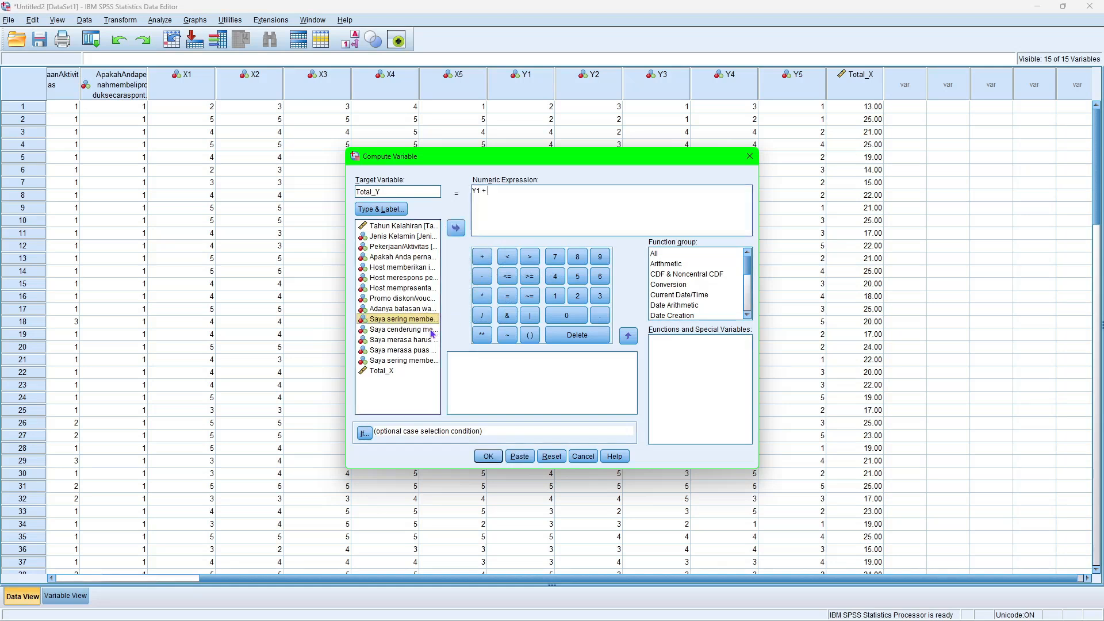
click(522, 208)
drag(423, 331, 536, 201)
click(482, 256)
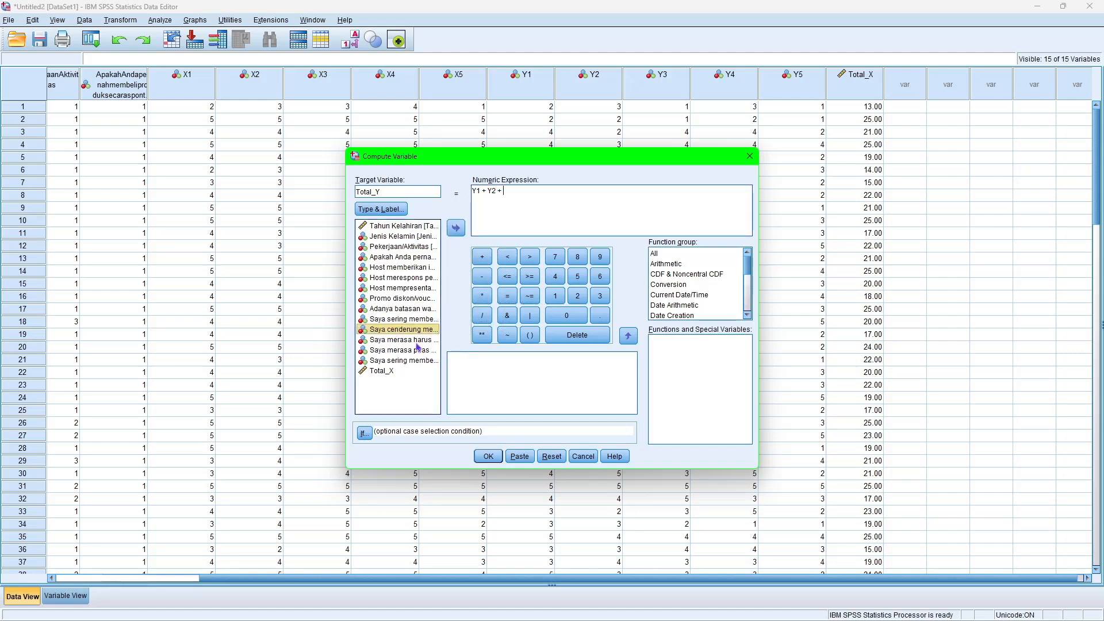
Complete the Total_Y sum with Y3, Y4 and Y5, run the computation, and minimize the output window.
drag(416, 343, 562, 202)
click(481, 257)
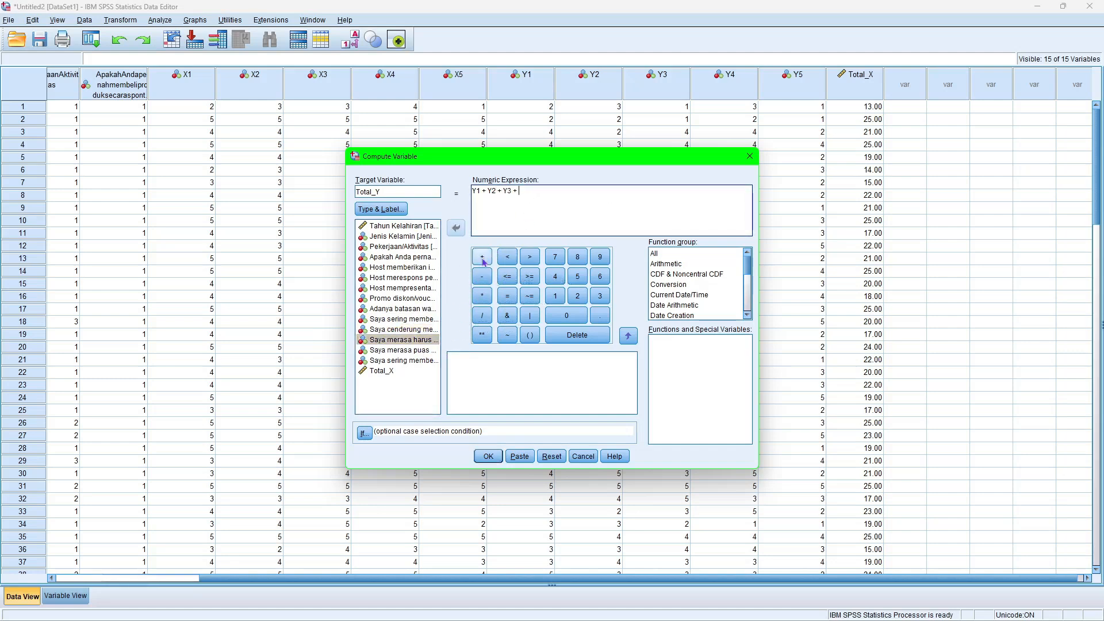
drag(426, 350, 541, 205)
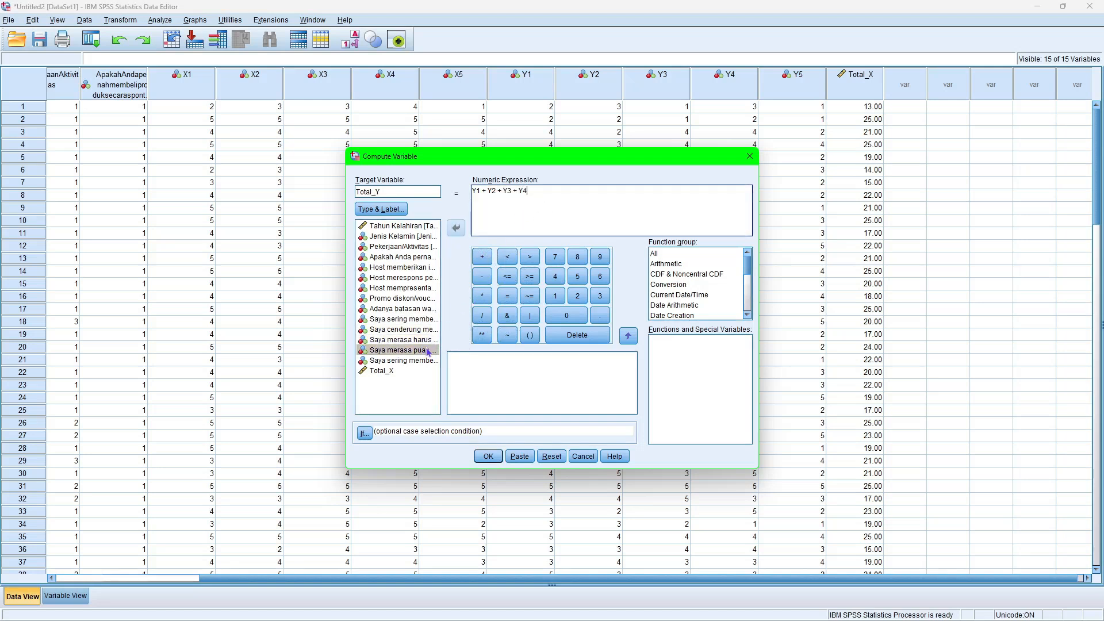
click(482, 256)
drag(416, 362, 532, 199)
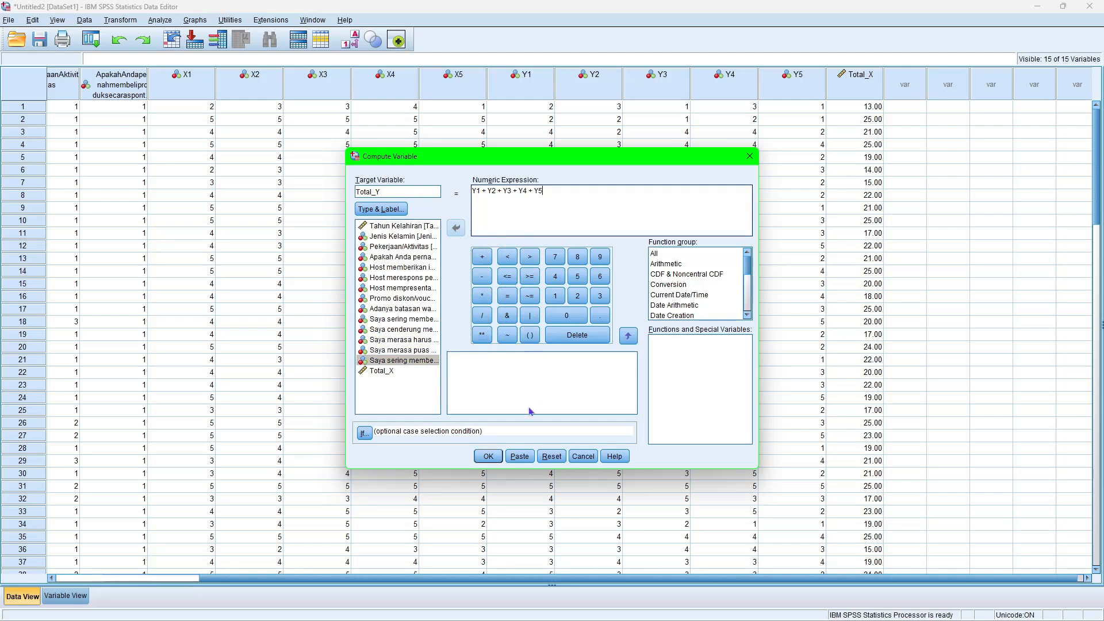
click(489, 457)
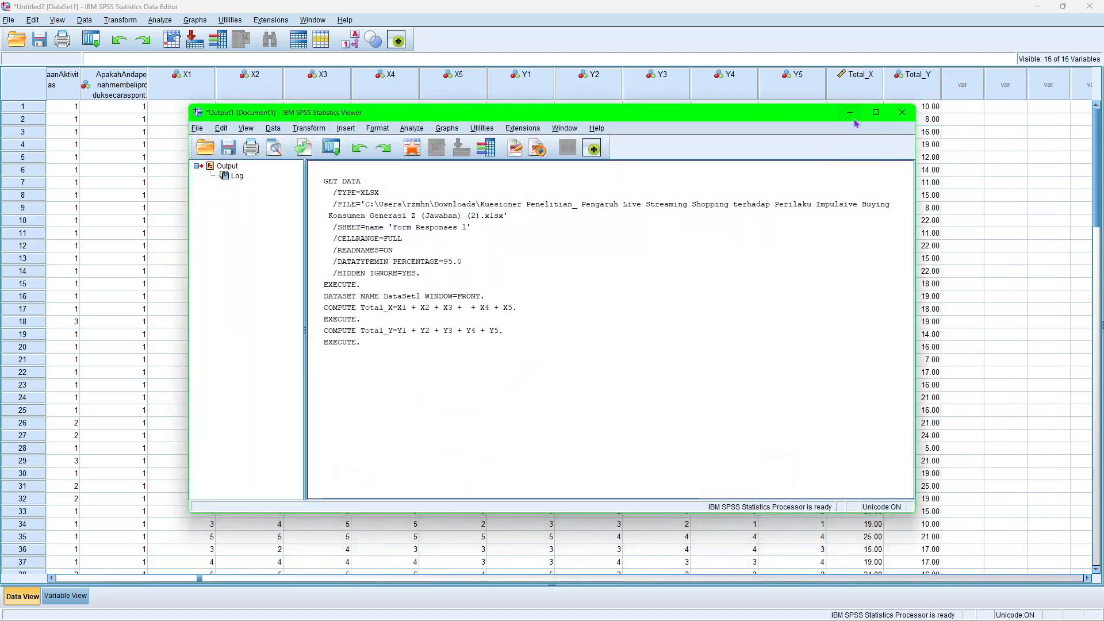
click(853, 114)
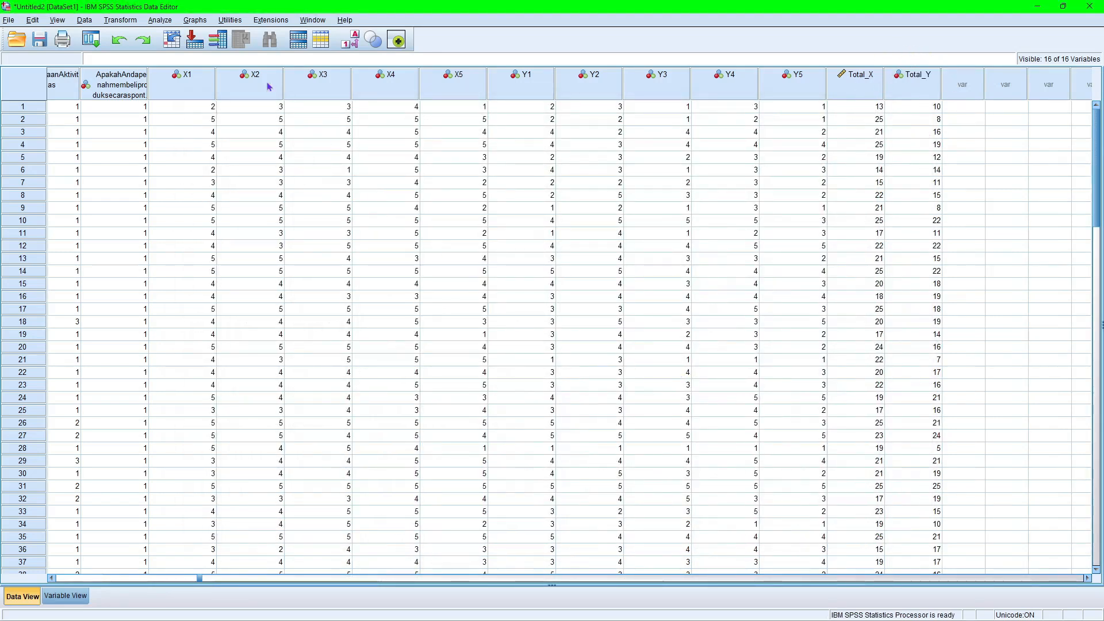
Run a two-tailed bivariate Pearson correlation of items X1 to X5 with Total_X, review the correlation table, and minimize the output.
click(160, 20)
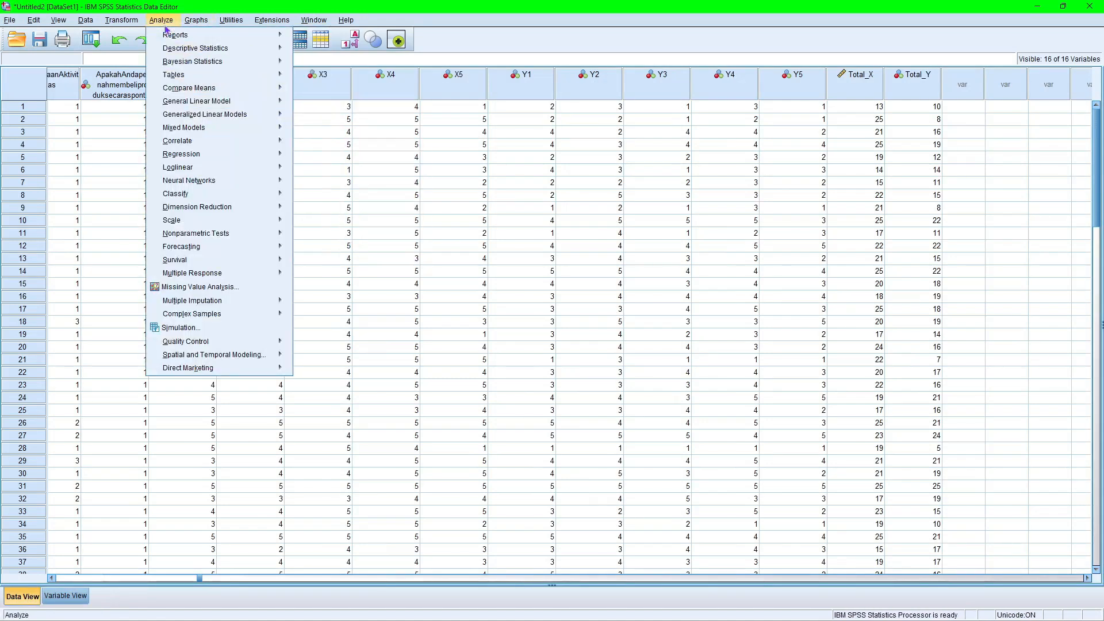
mouse_move(177, 143)
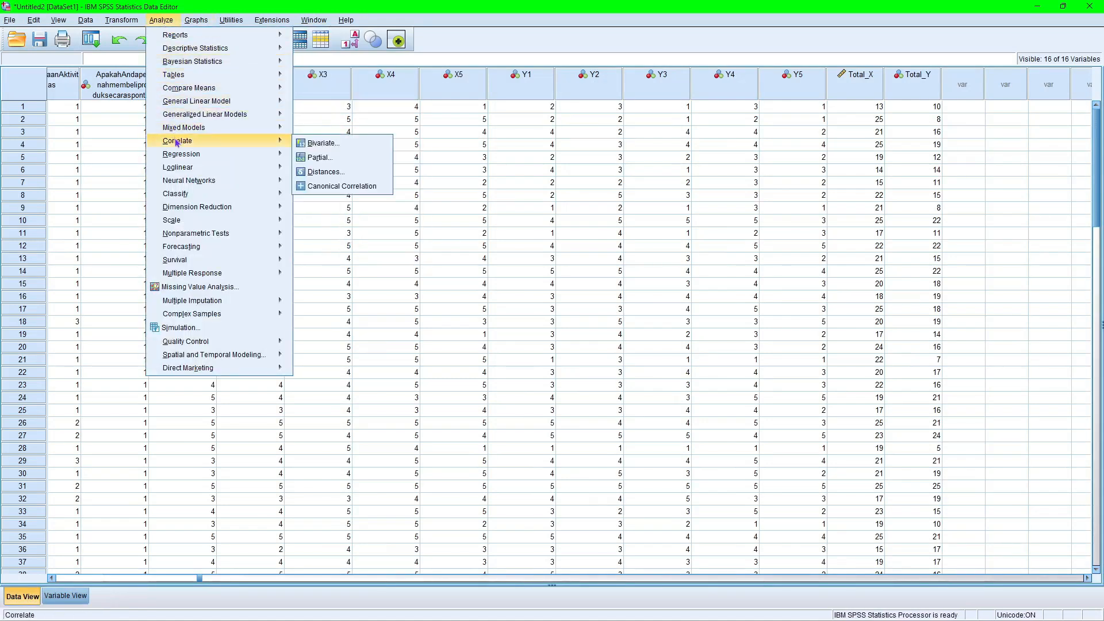
click(299, 146)
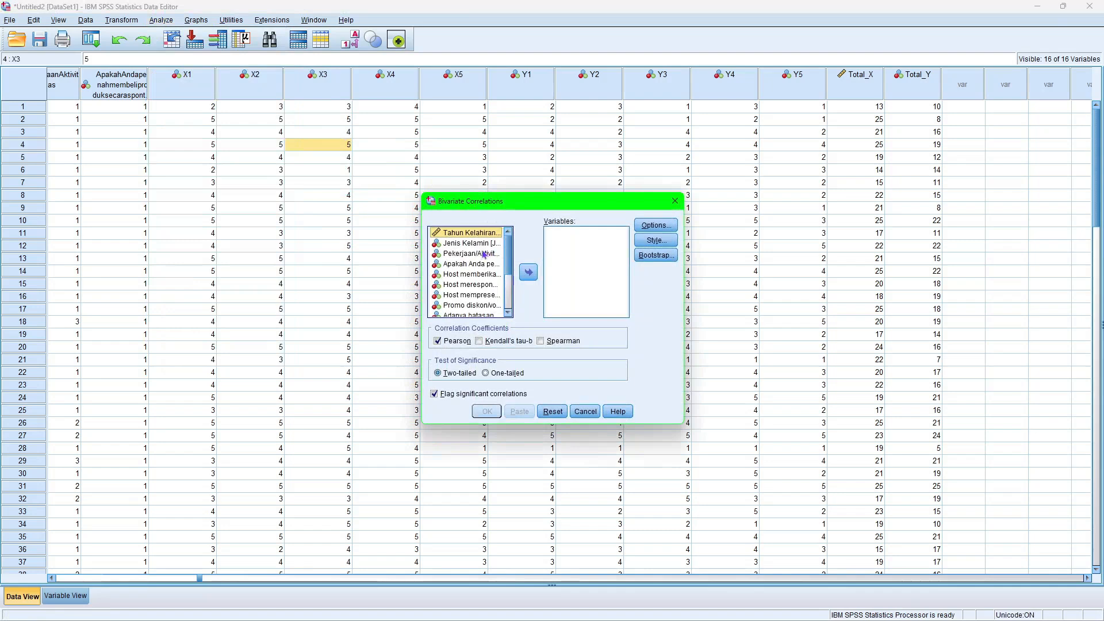
drag(468, 274, 567, 278)
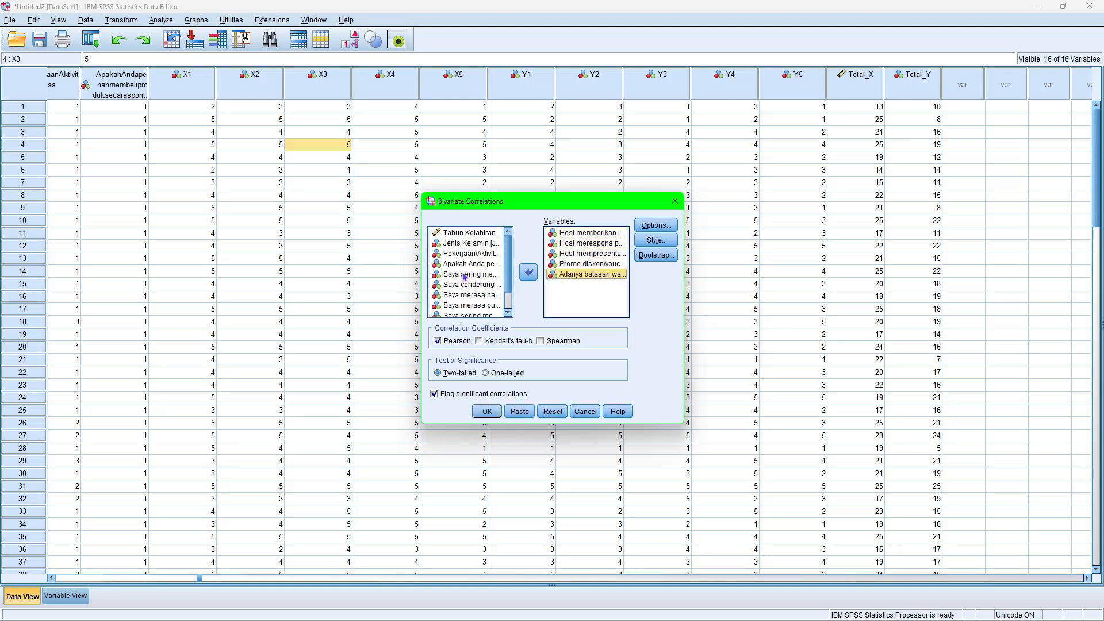
scroll(464, 276, down, 1)
drag(464, 303, 589, 296)
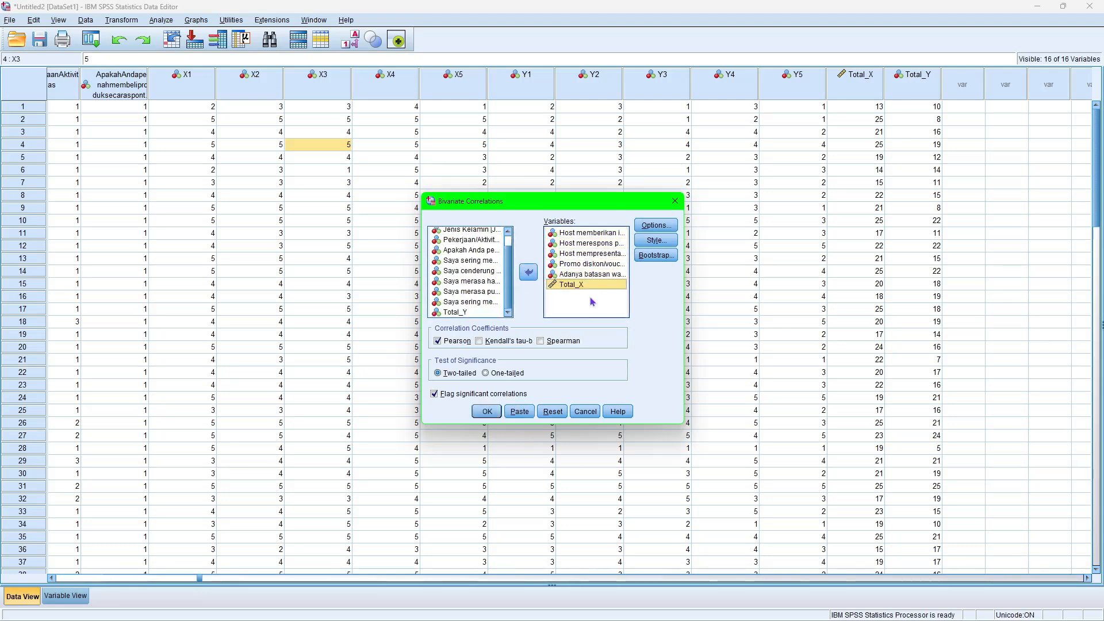
click(487, 412)
scroll(647, 331, down, 5)
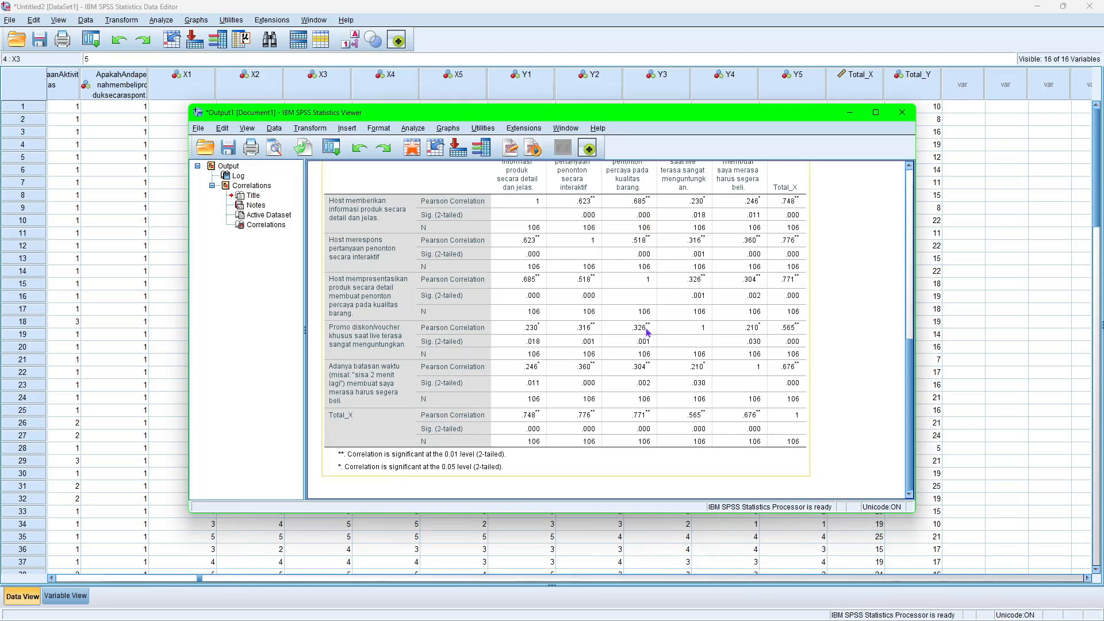
click(851, 113)
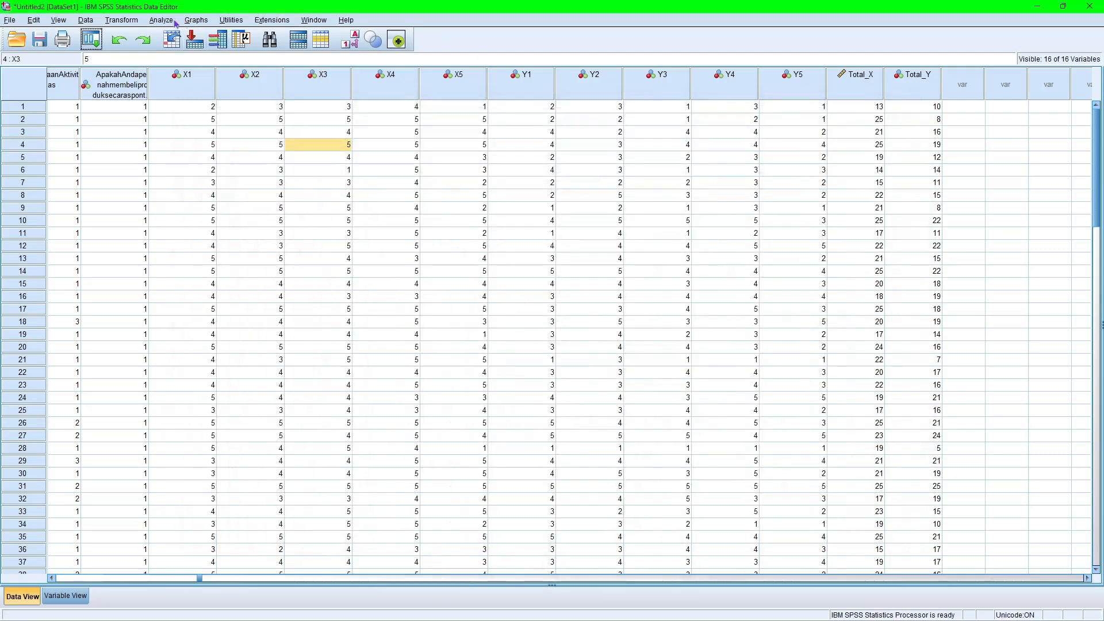
Reopen the bivariate correlation setup and remove Total_X and items X1 to X5 from the variables to correlate.
click(153, 23)
mouse_move(172, 153)
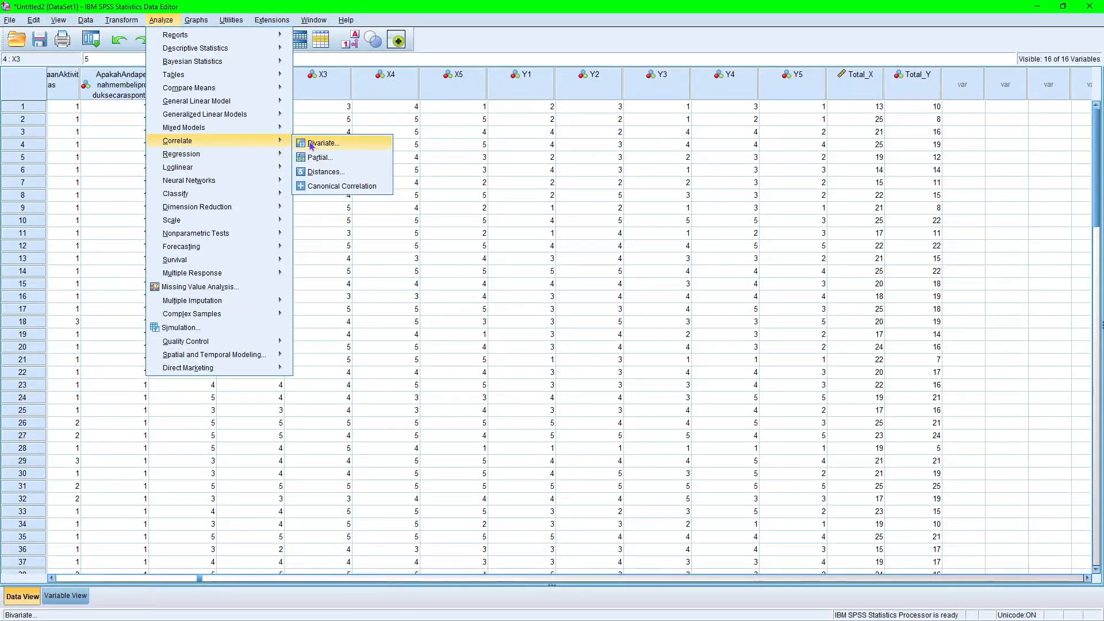
click(309, 141)
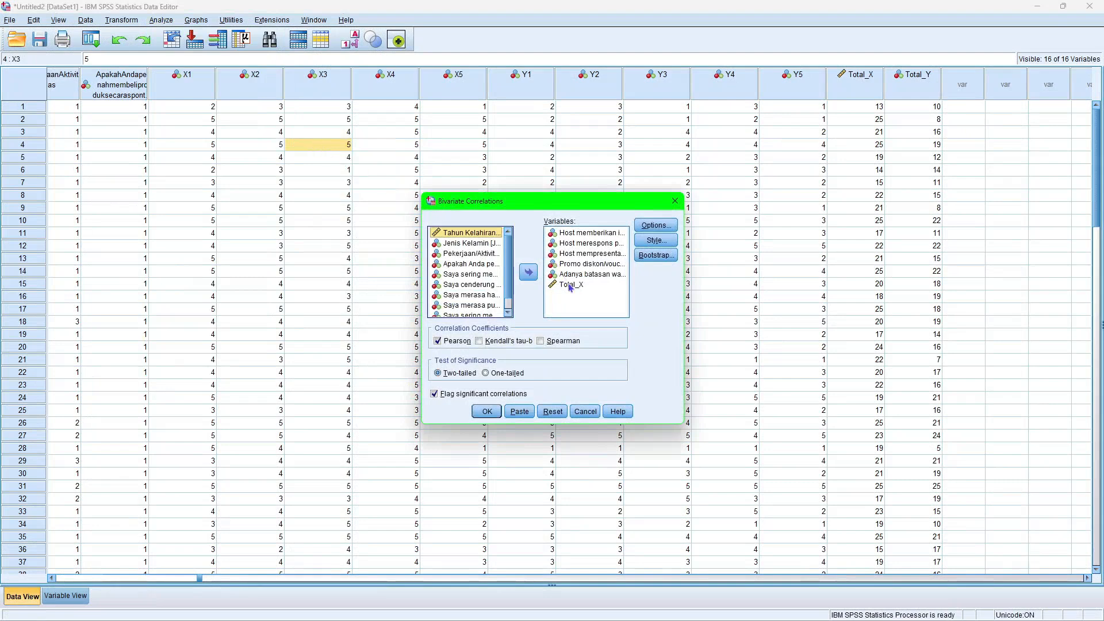
drag(570, 286, 478, 295)
drag(566, 267, 488, 293)
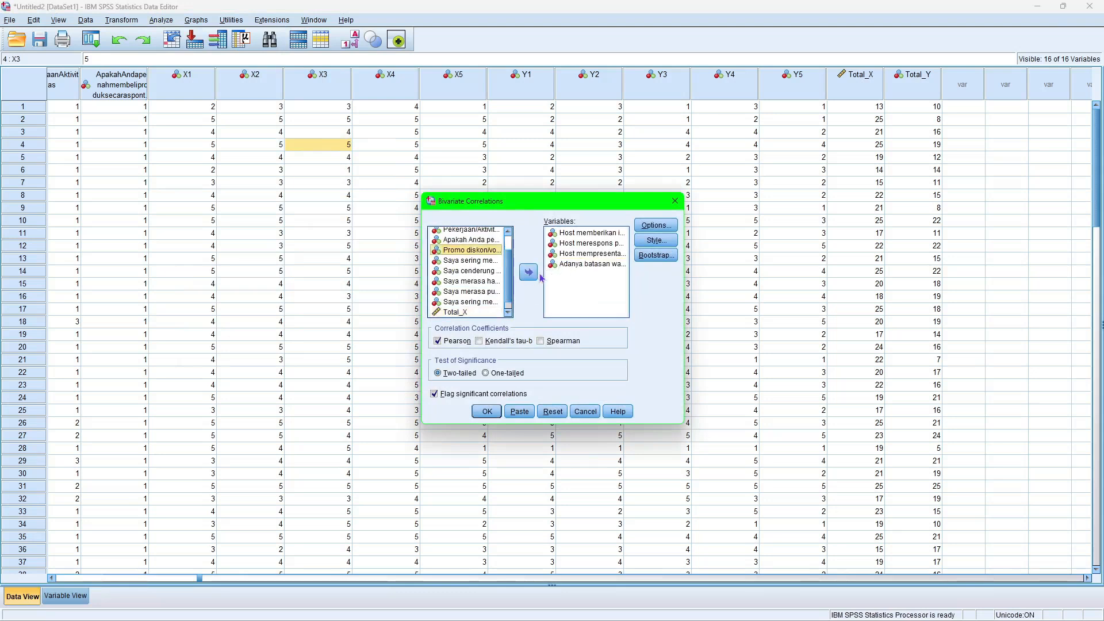
double_click(573, 254)
double_click(571, 254)
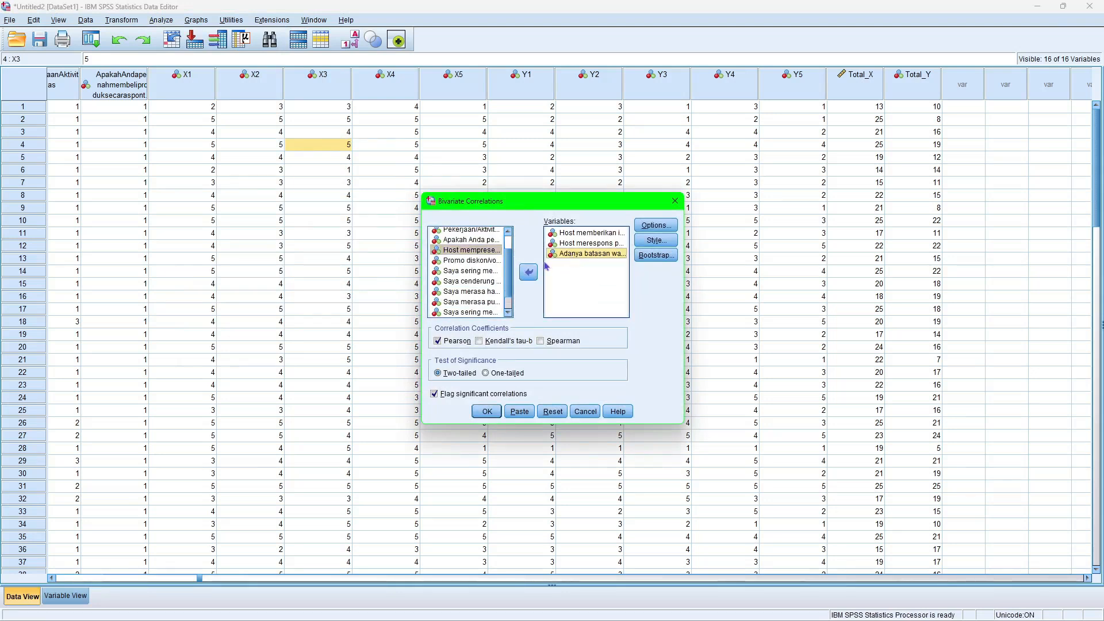
double_click(579, 248)
click(577, 233)
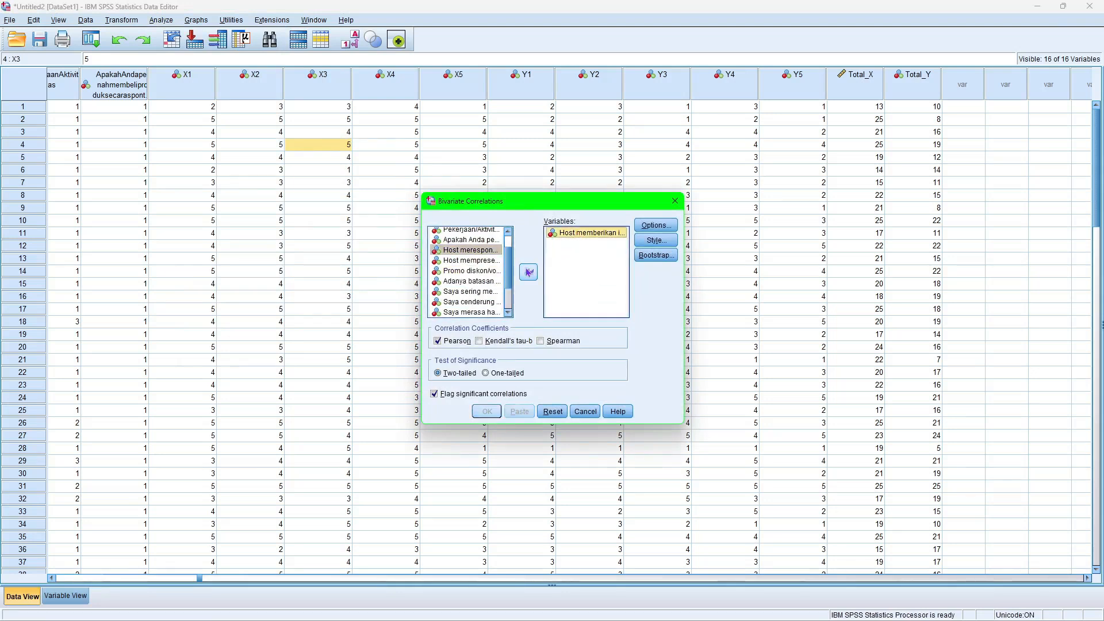
scroll(464, 277, down, 2)
click(476, 252)
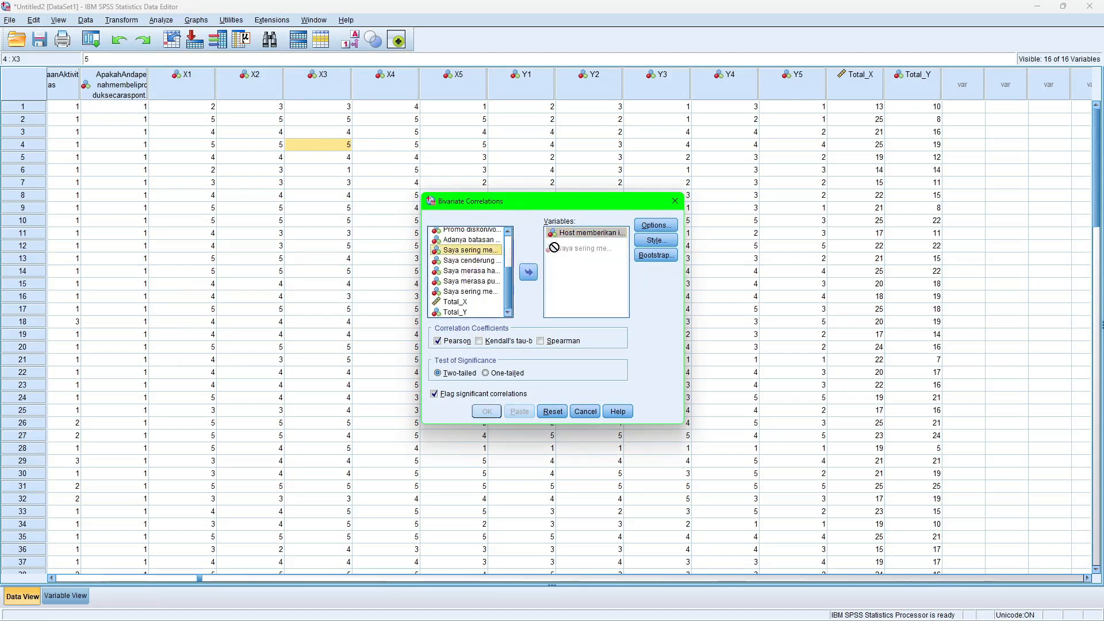
mouse_move(571, 233)
mouse_down()
mouse_move(466, 258)
mouse_move(560, 241)
mouse_up()
Run a two-tailed Pearson correlation of items Y1 to Y5 with Total_Y, review the correlation table, and minimize the output.
scroll(464, 257, down, 2)
drag(476, 261, 563, 259)
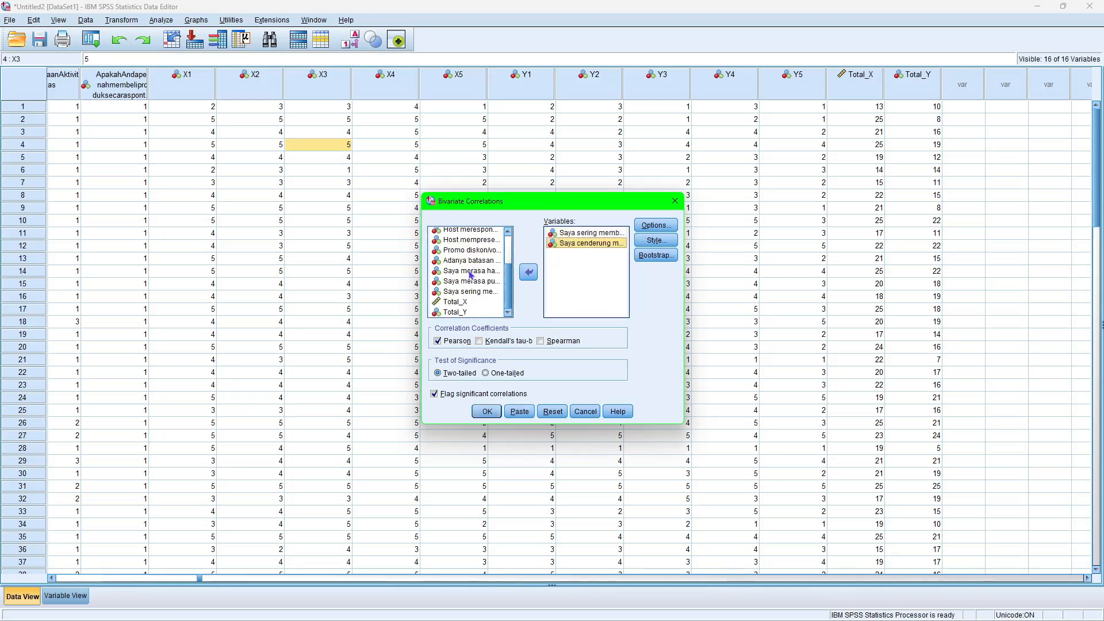
drag(470, 275, 578, 266)
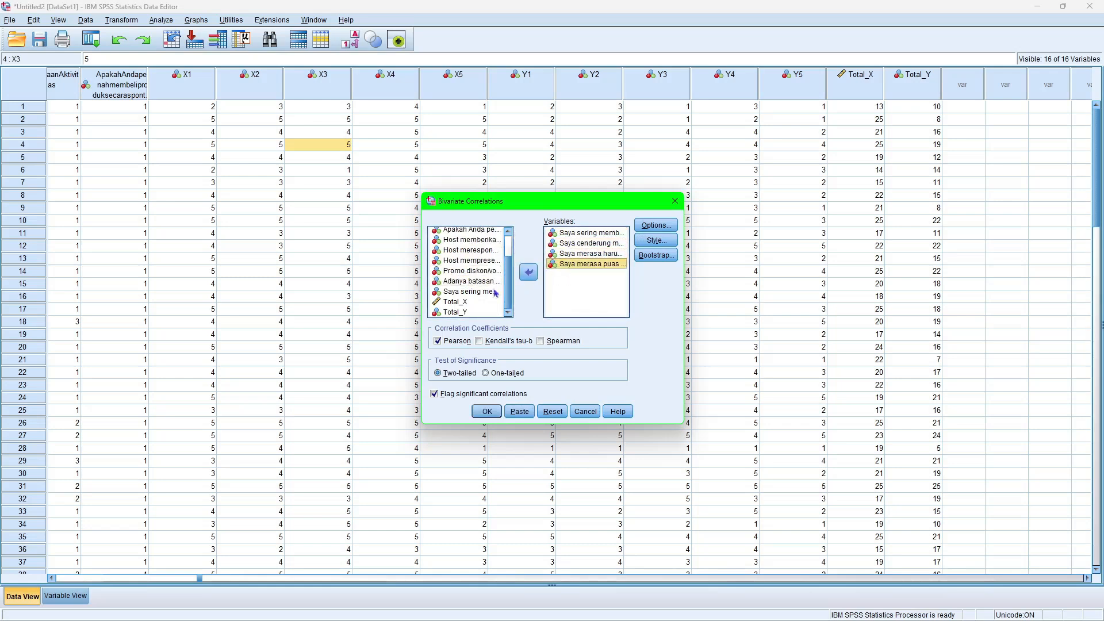
drag(496, 294, 572, 275)
drag(455, 312, 573, 293)
click(487, 411)
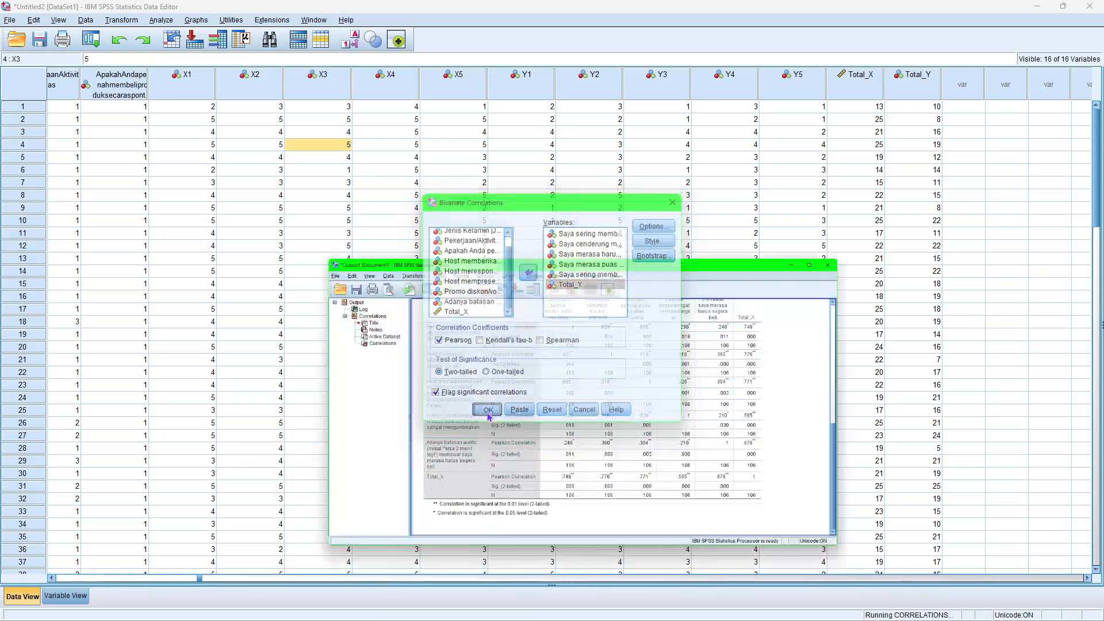
scroll(632, 321, down, 3)
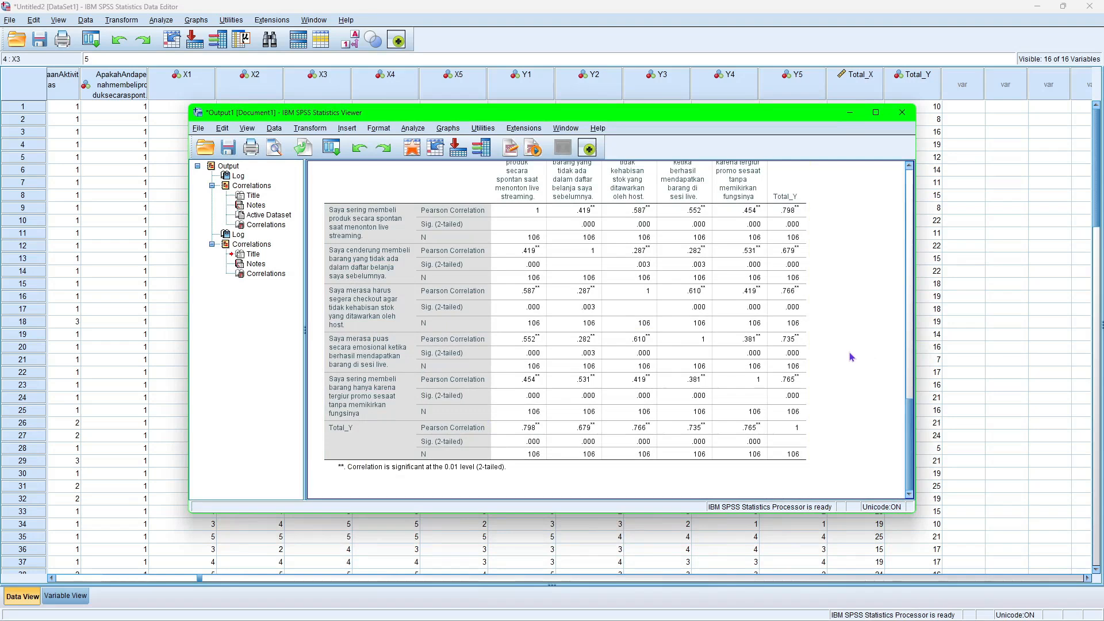
click(849, 114)
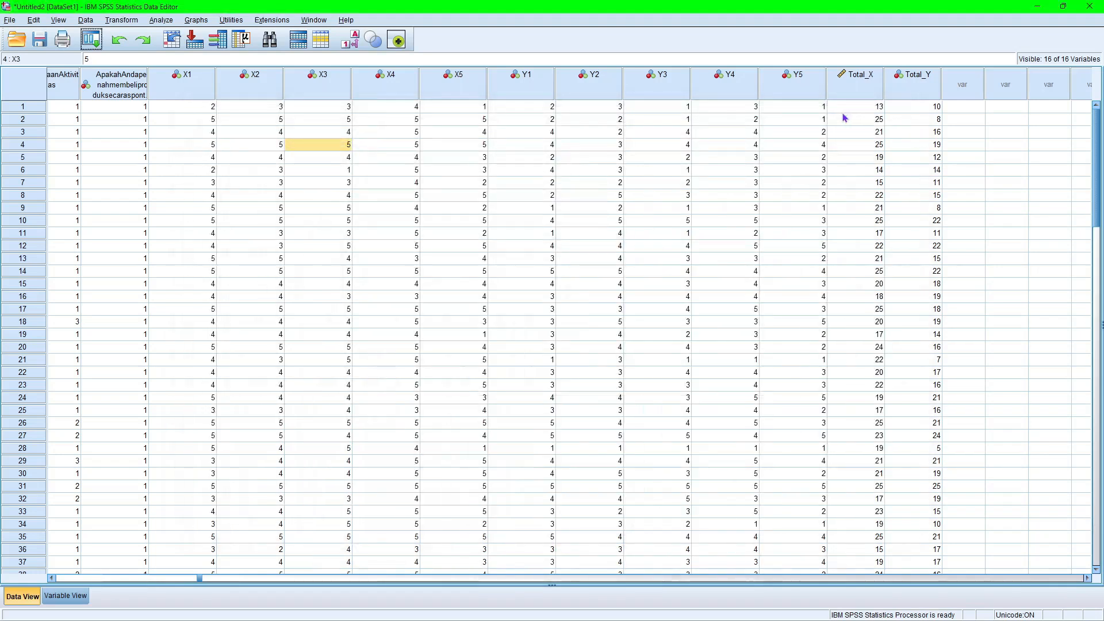
Run a reliability analysis with the Alpha model on items X1 to X5, then minimize the output window.
click(160, 20)
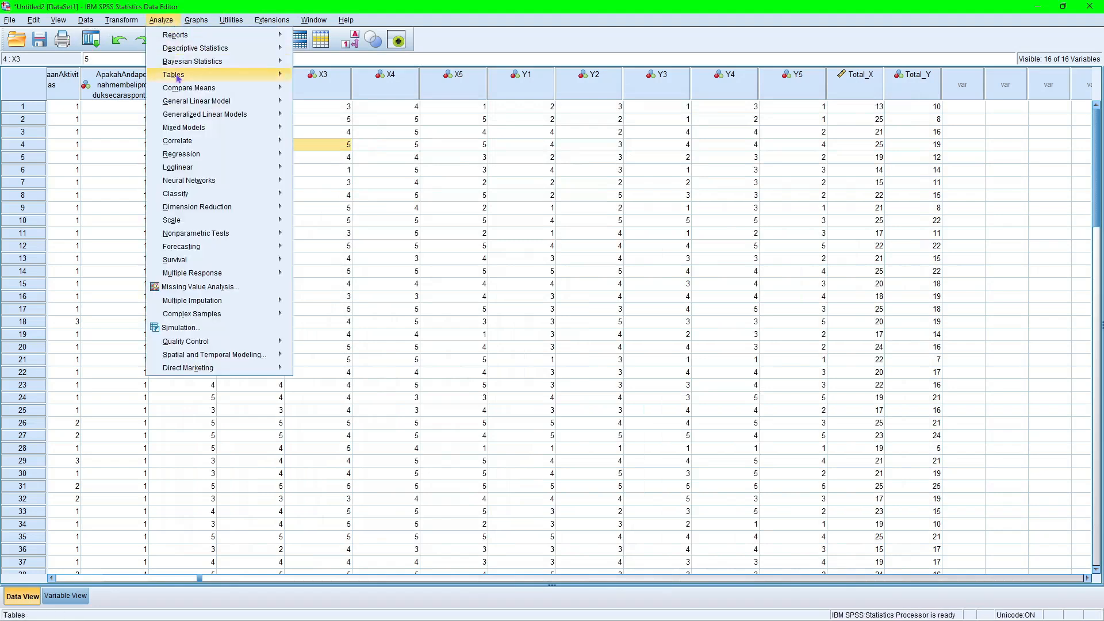
mouse_move(207, 227)
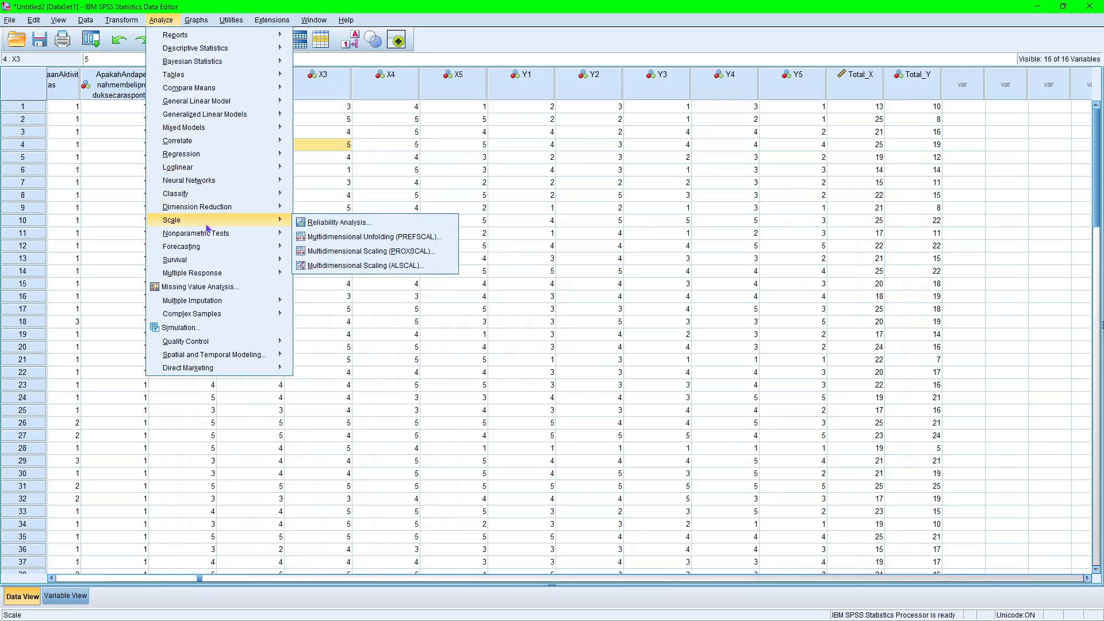
click(329, 225)
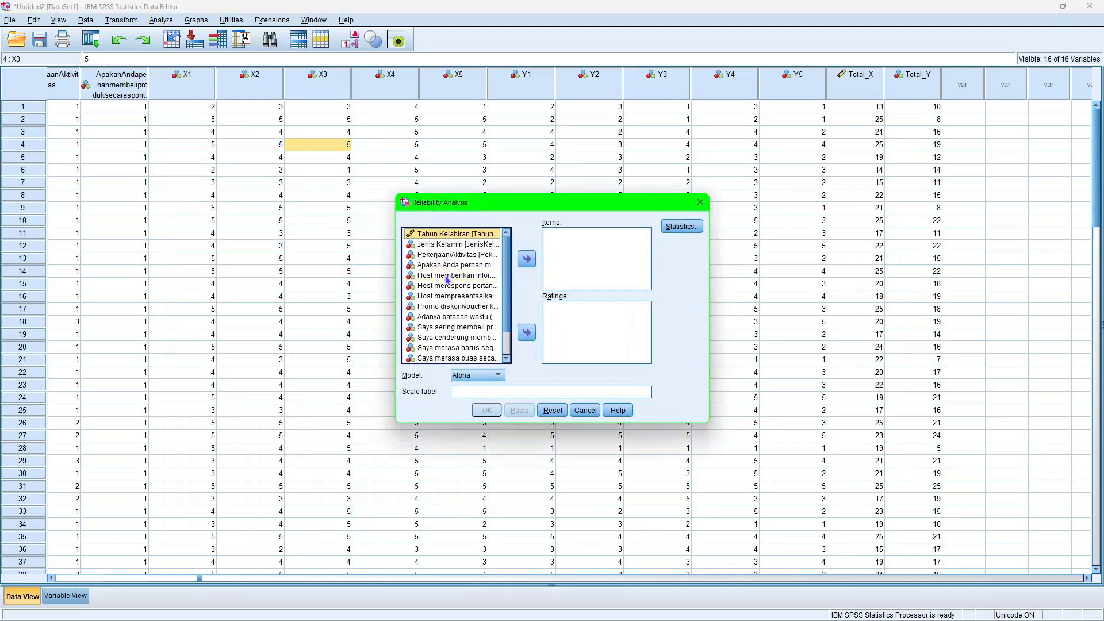
drag(447, 280, 561, 254)
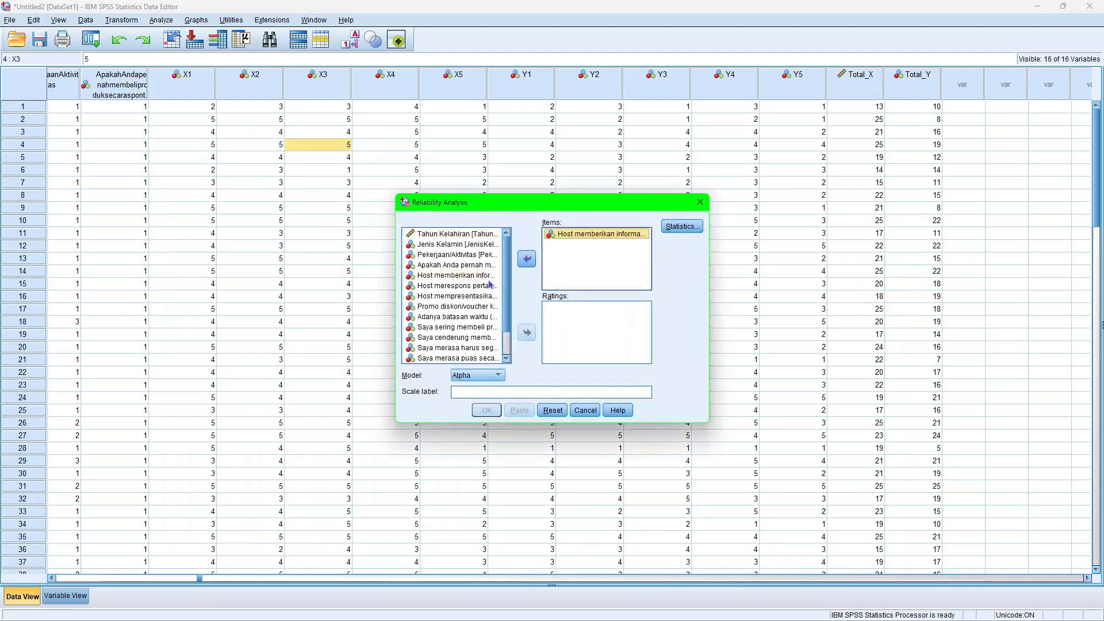
double_click(454, 286)
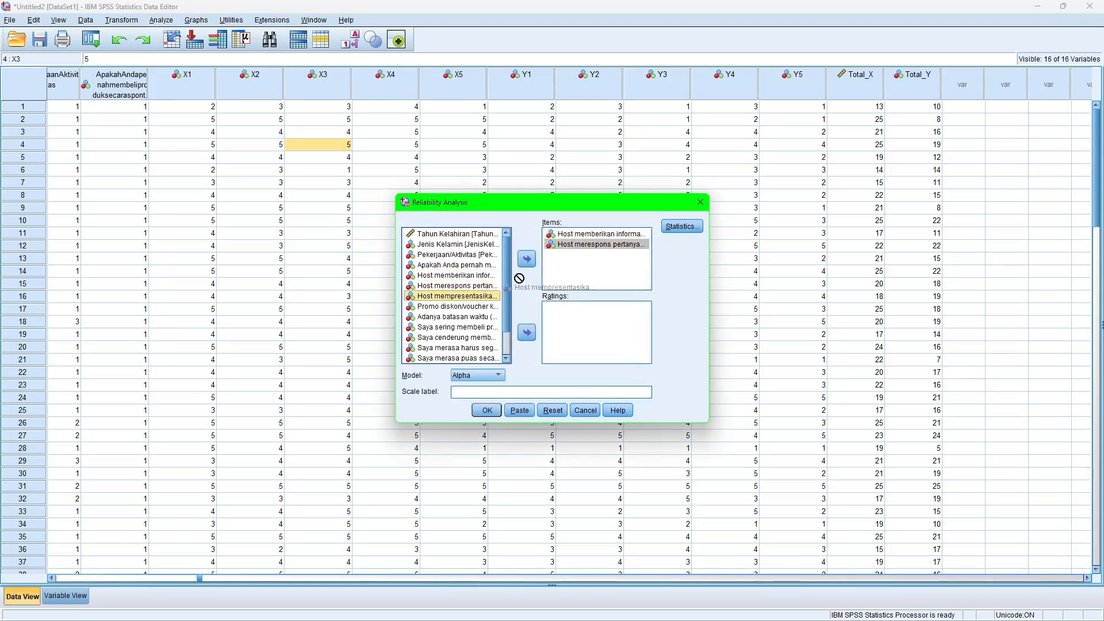
double_click(477, 296)
double_click(465, 308)
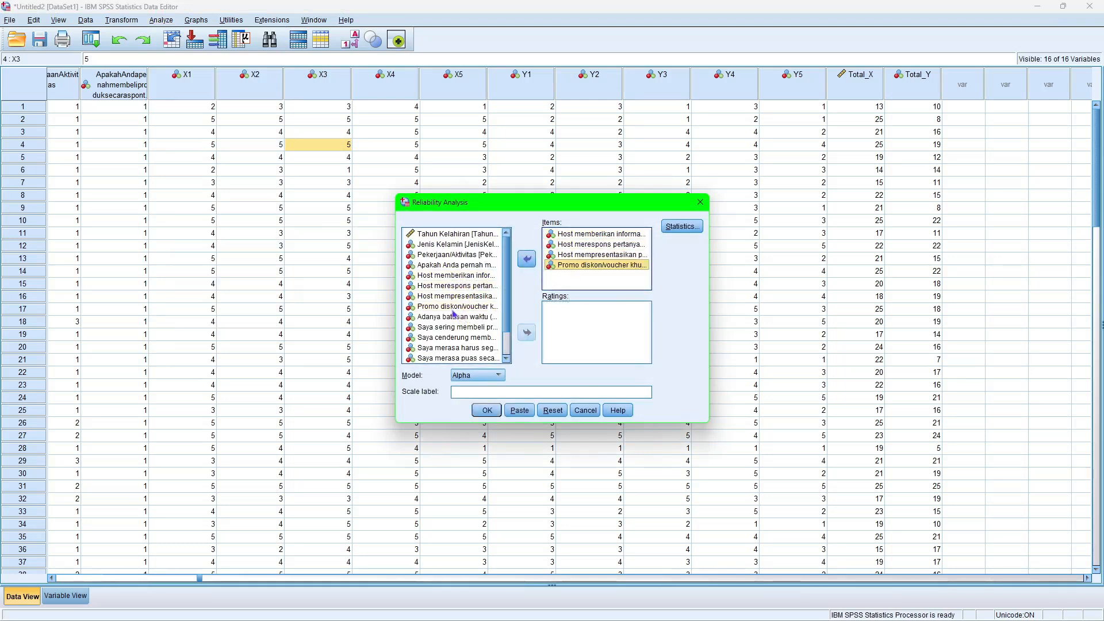
drag(446, 320, 566, 276)
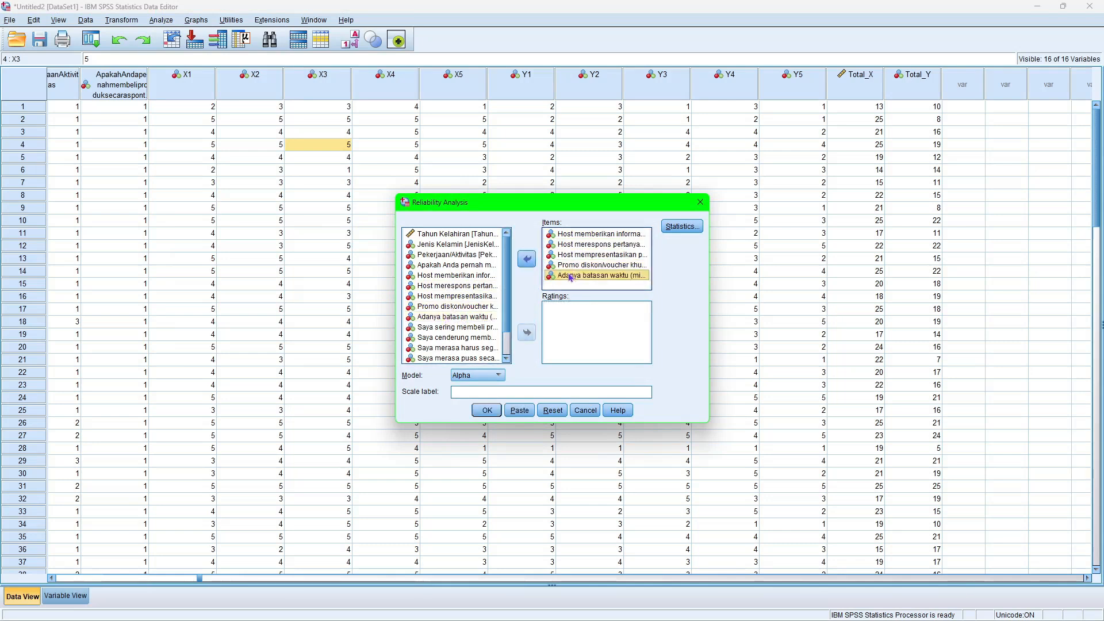
click(486, 410)
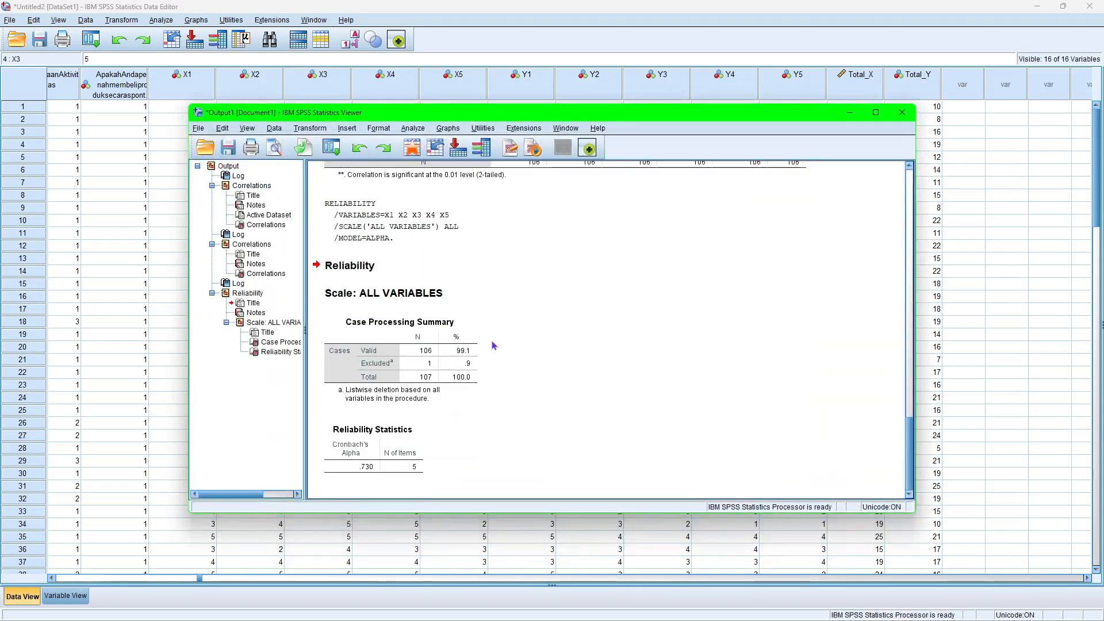
click(852, 113)
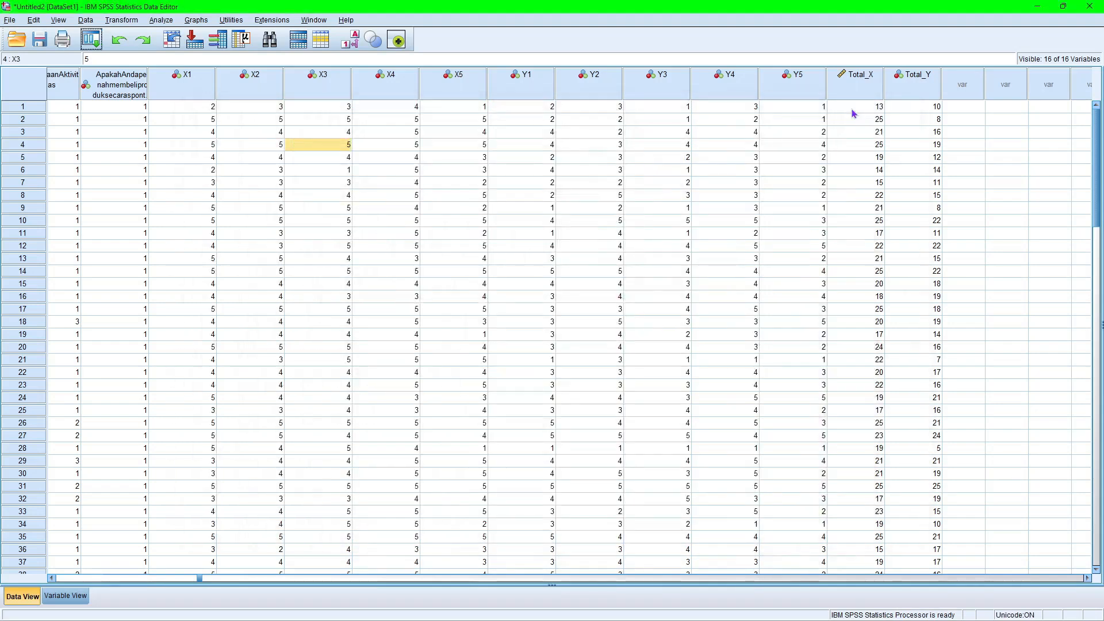
Start another reliability analysis and remove items X1 to X5 from its item list.
click(163, 22)
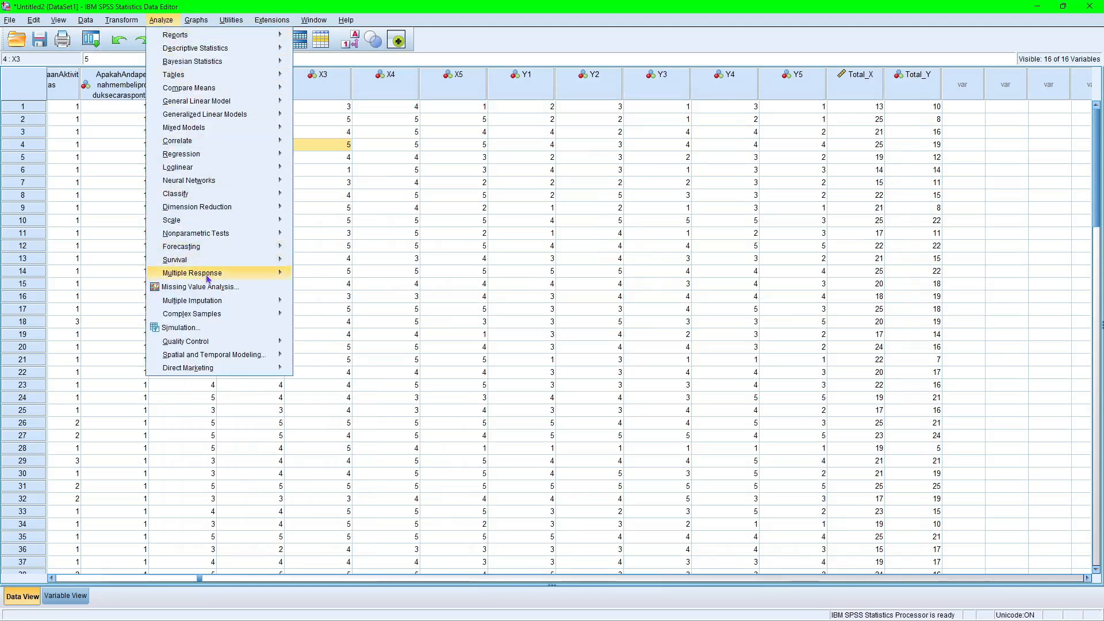
mouse_move(195, 222)
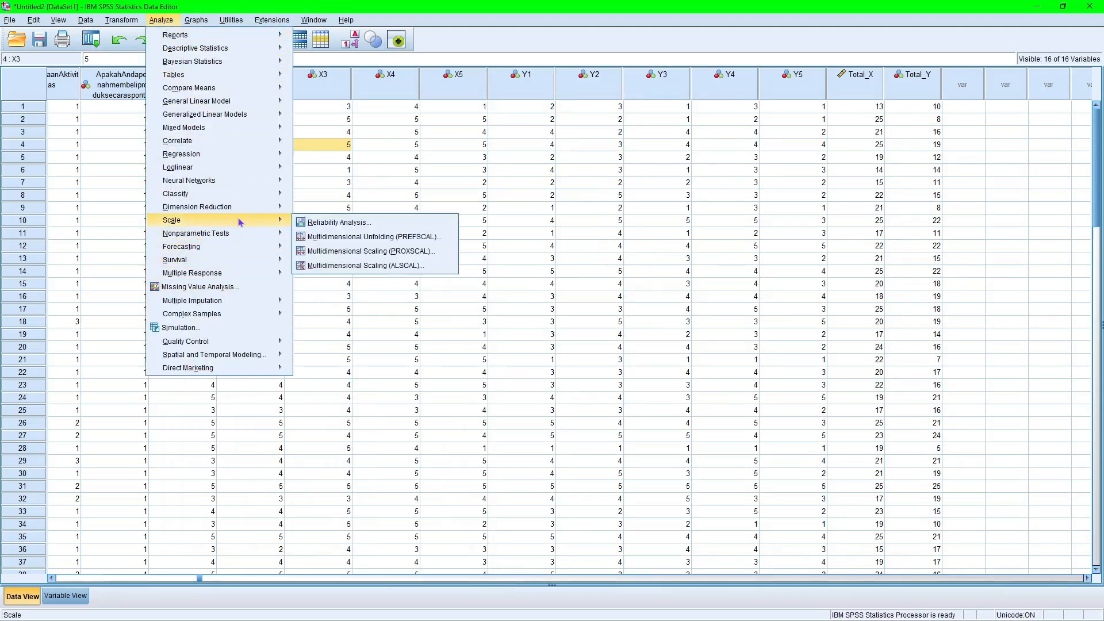
click(318, 224)
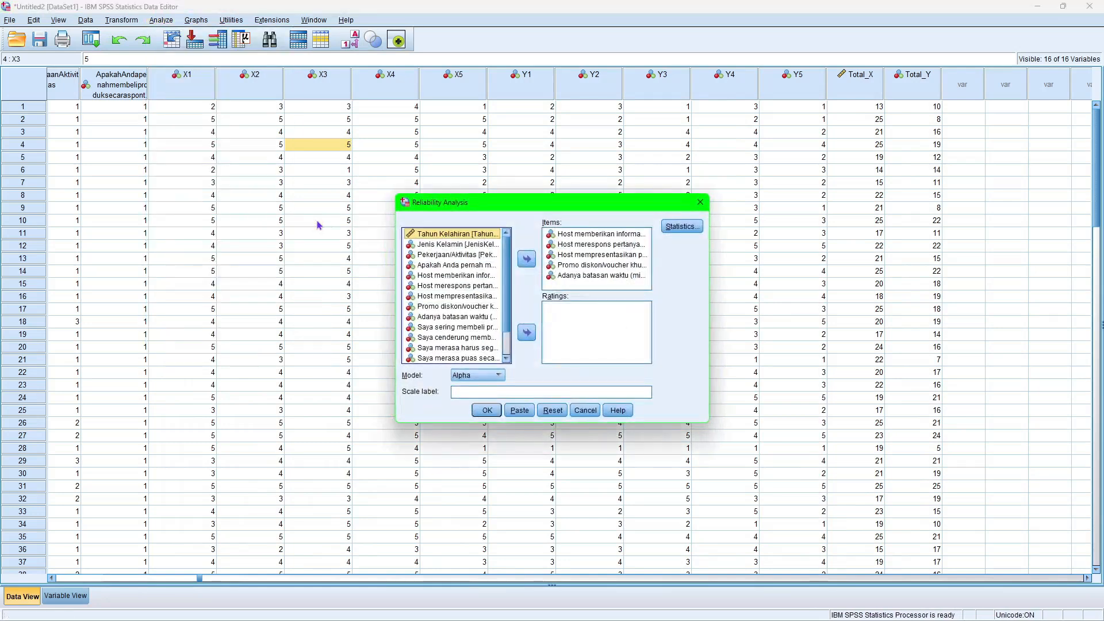
click(581, 278)
click(527, 259)
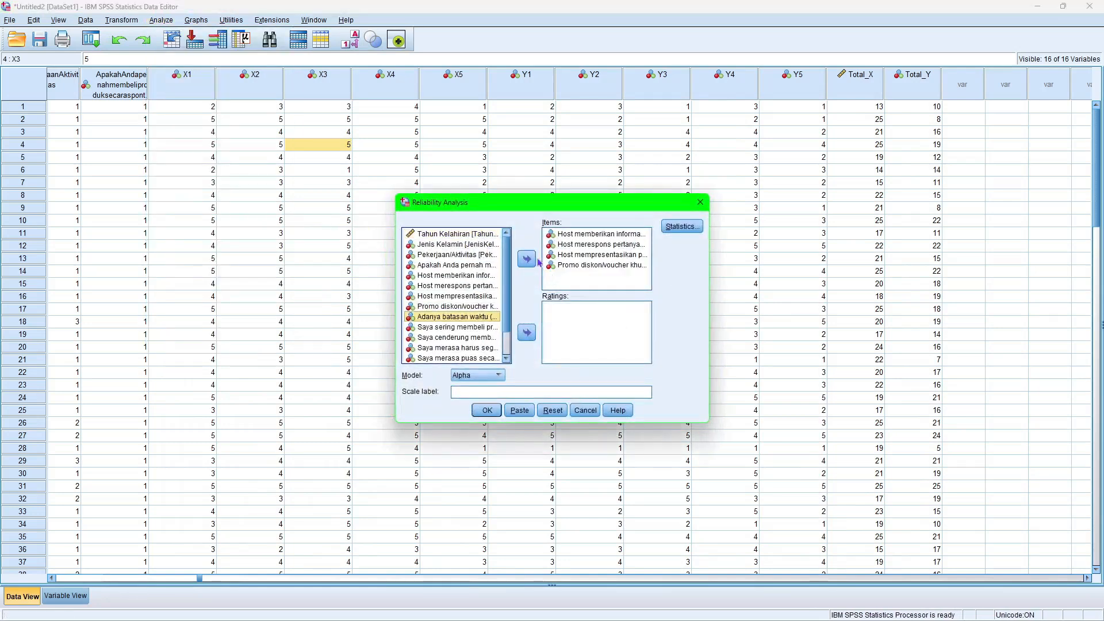
click(598, 265)
click(526, 259)
click(527, 259)
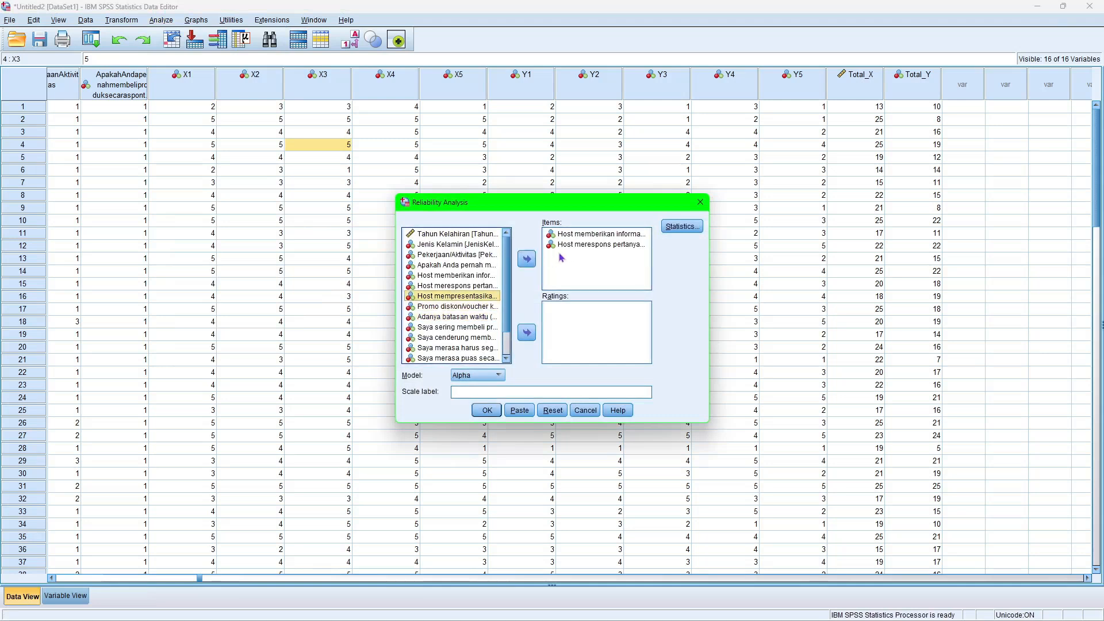
click(565, 243)
click(526, 259)
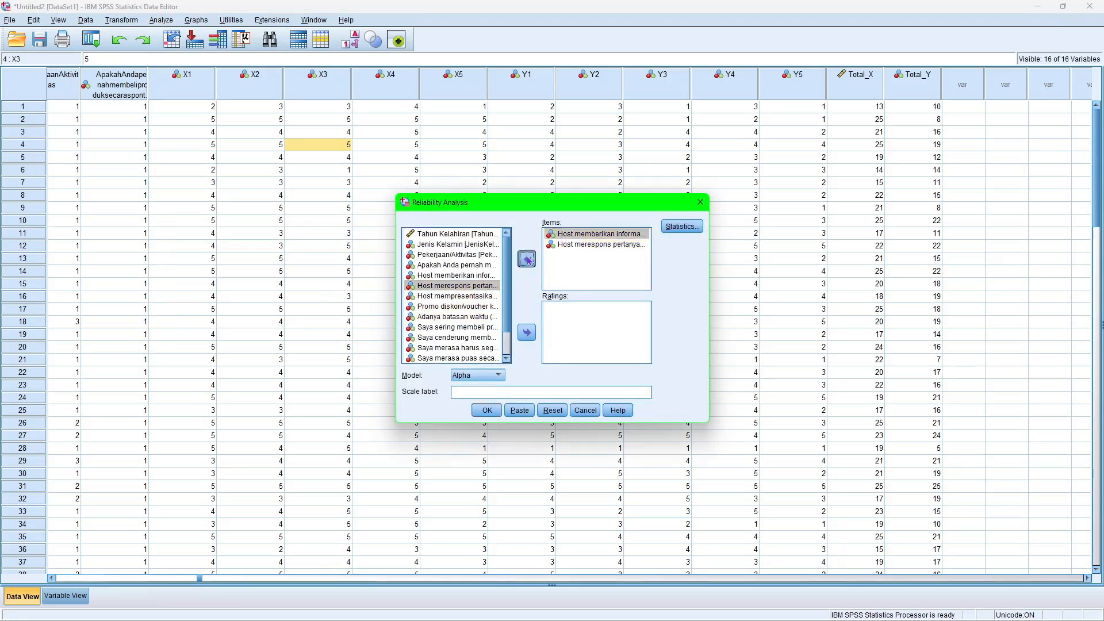
click(572, 234)
click(526, 259)
Add Y1, Y2, Y3, Y5 and Y4 as reliability items, run the Alpha model analysis, and minimize the output window.
scroll(468, 332, down, 1)
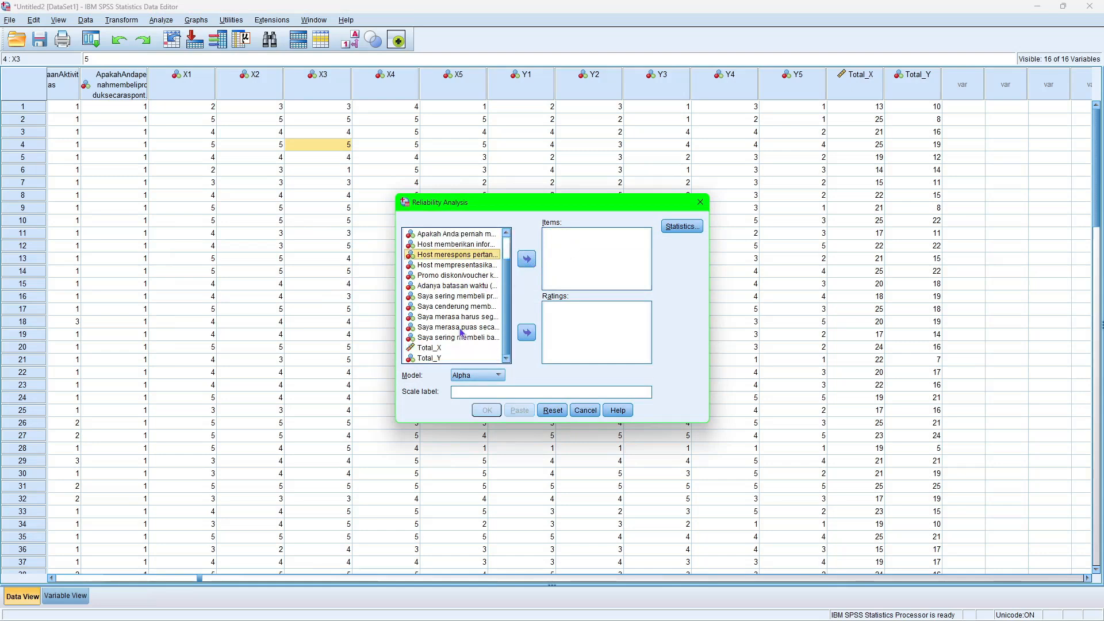
drag(441, 300, 560, 255)
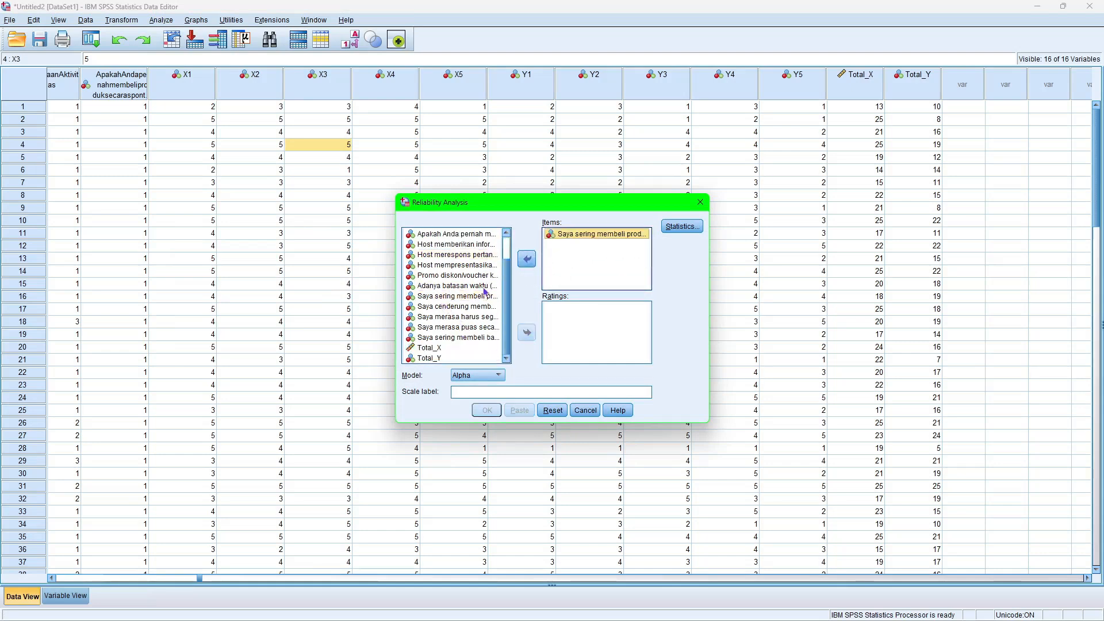
drag(461, 307, 575, 270)
drag(457, 327, 568, 277)
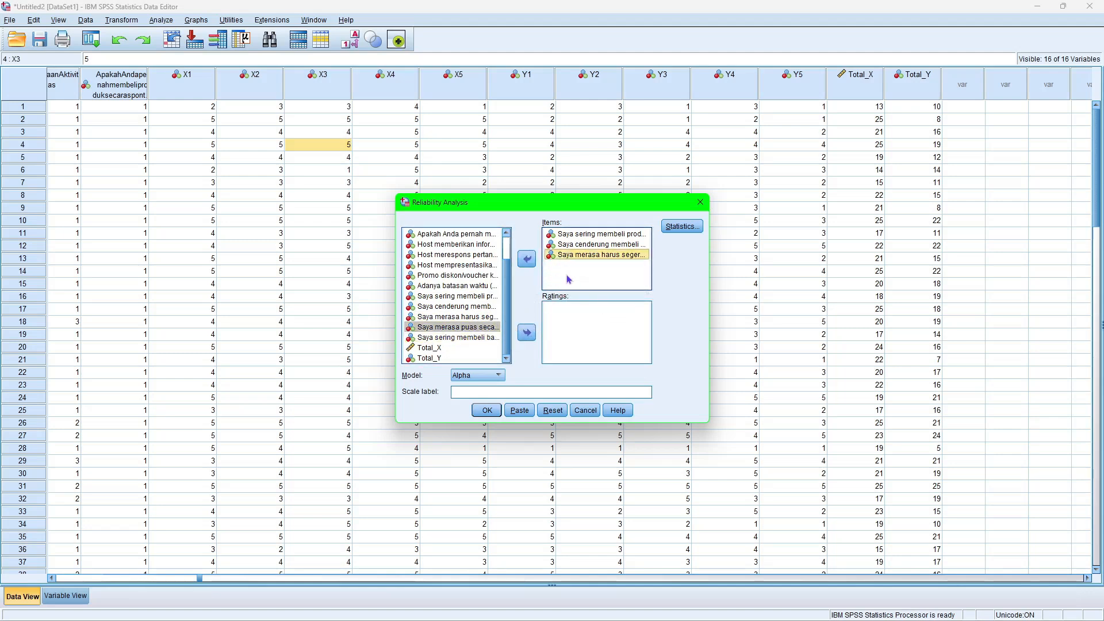
drag(461, 338, 563, 279)
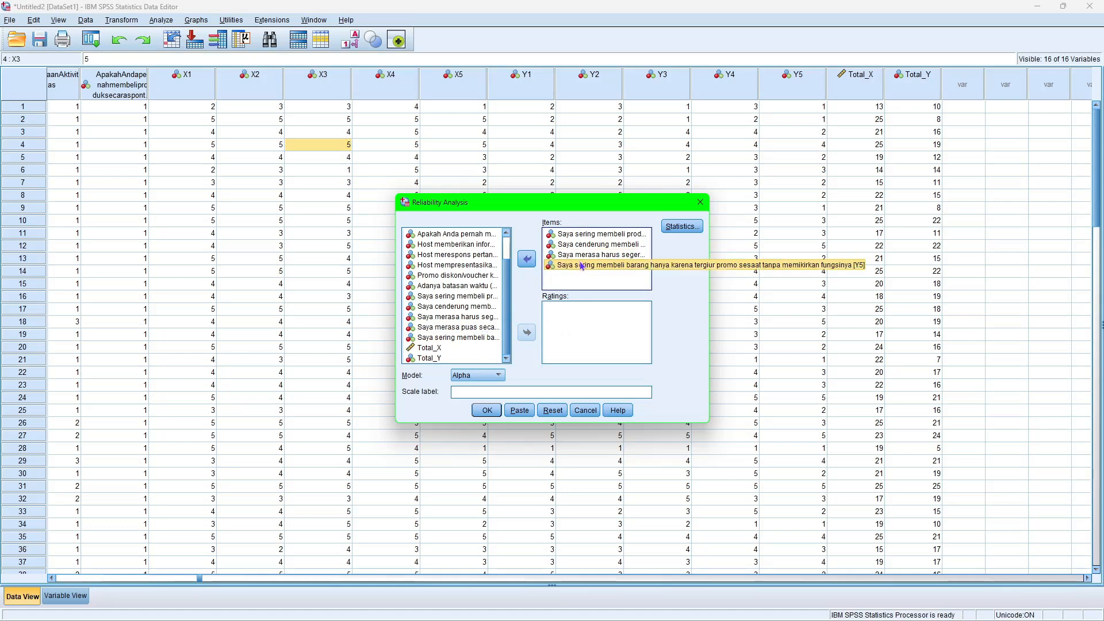
drag(483, 327, 571, 275)
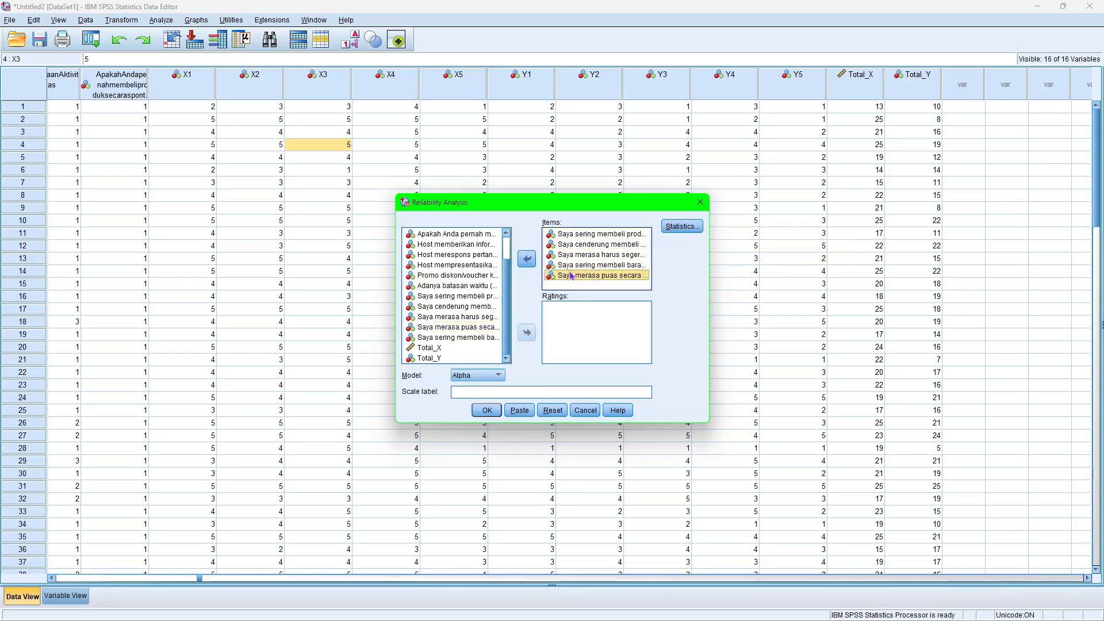
click(493, 412)
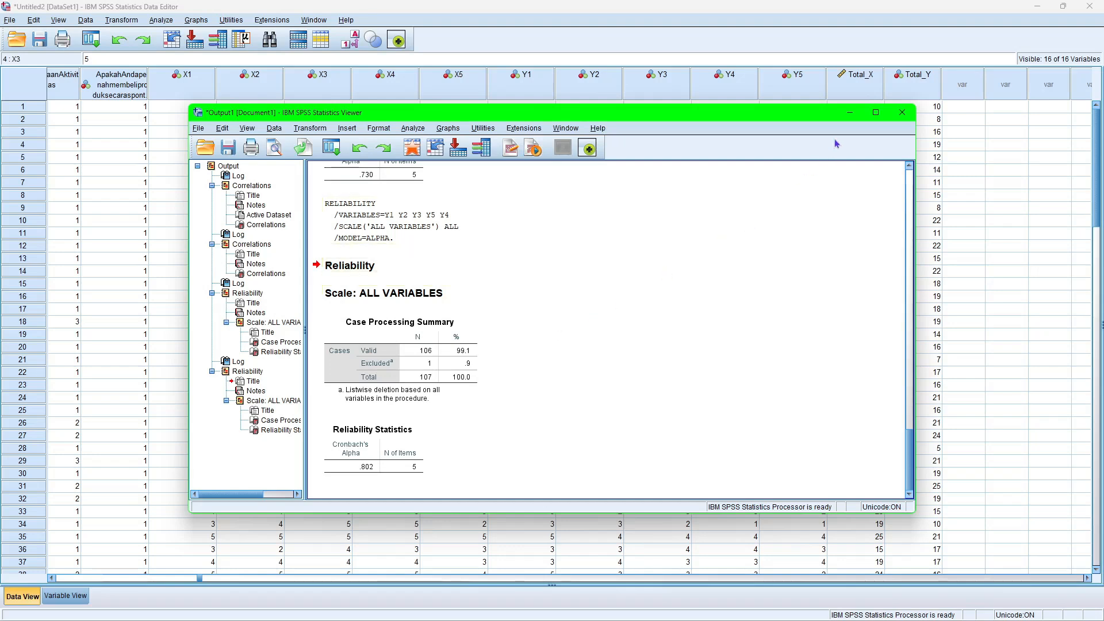
click(850, 113)
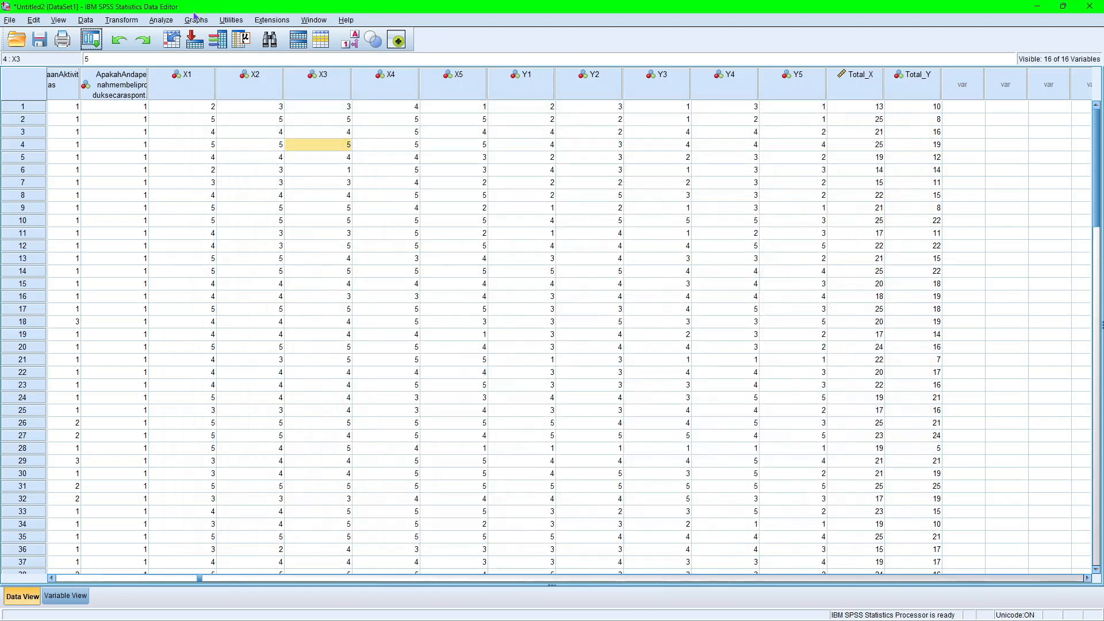
Run a linear regression with Total_Y as the dependent and Total_X as the independent variable, keeping the Enter method and default statistics.
click(162, 20)
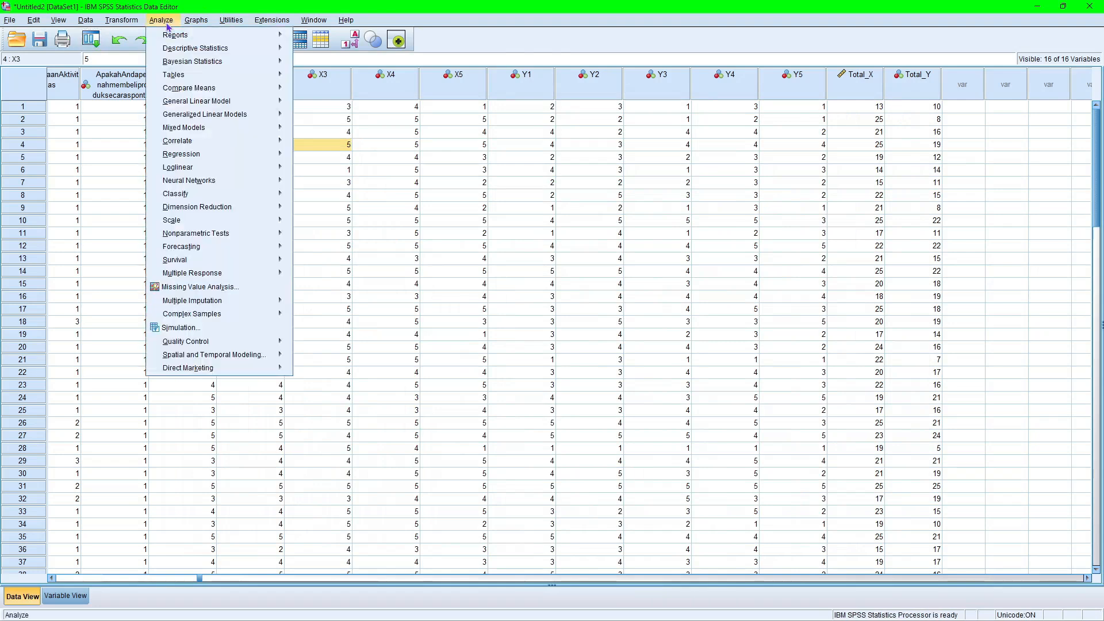
mouse_move(185, 161)
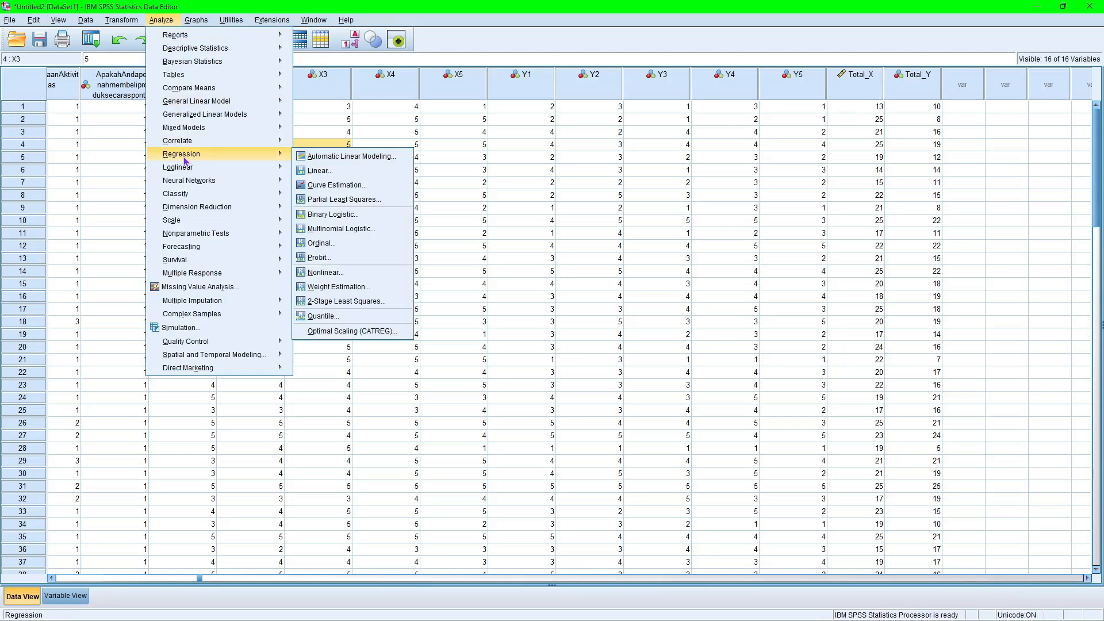
click(318, 171)
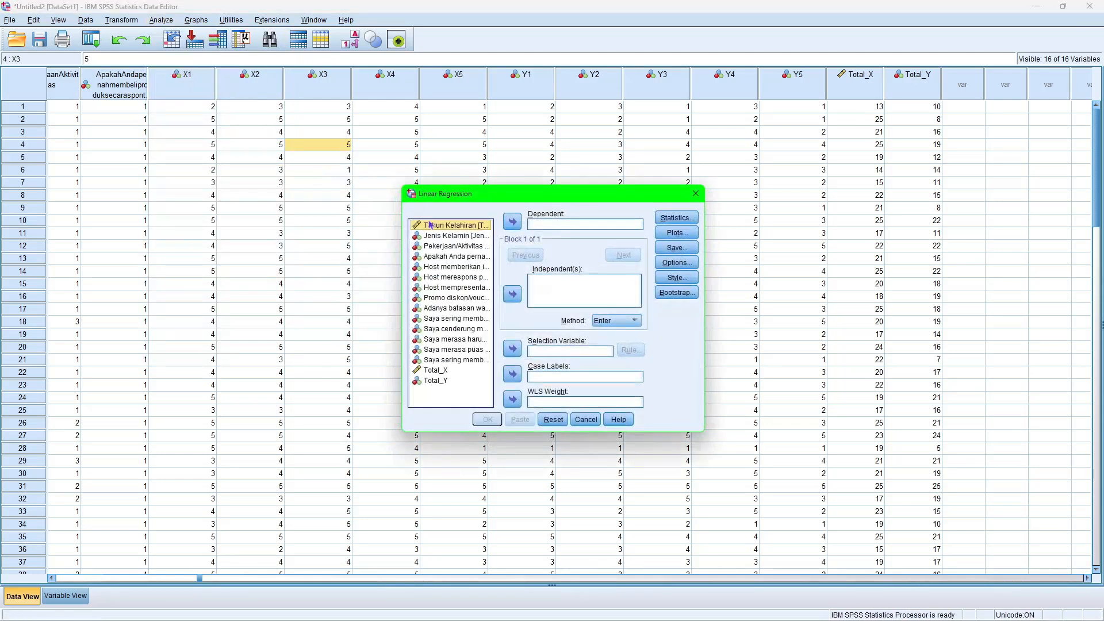
drag(449, 381, 559, 228)
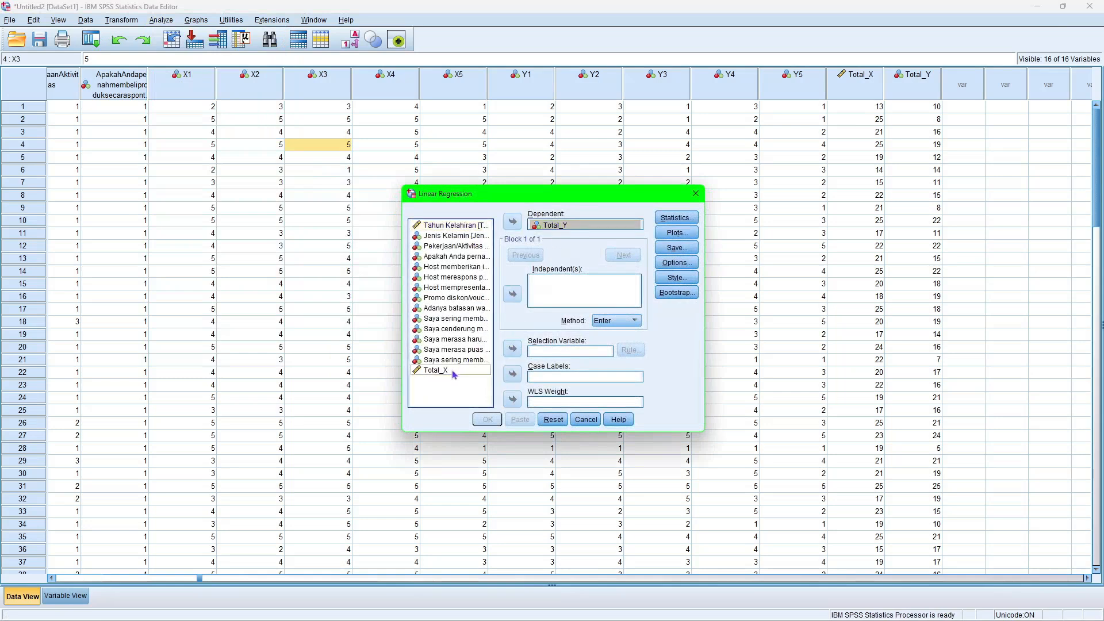
drag(454, 374, 566, 287)
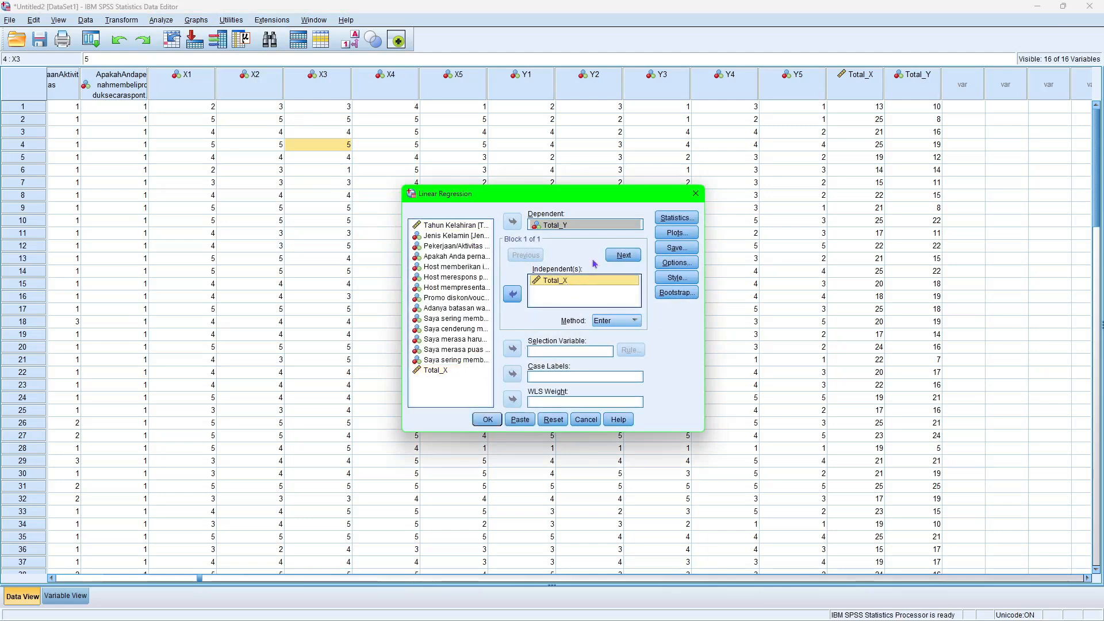
click(661, 217)
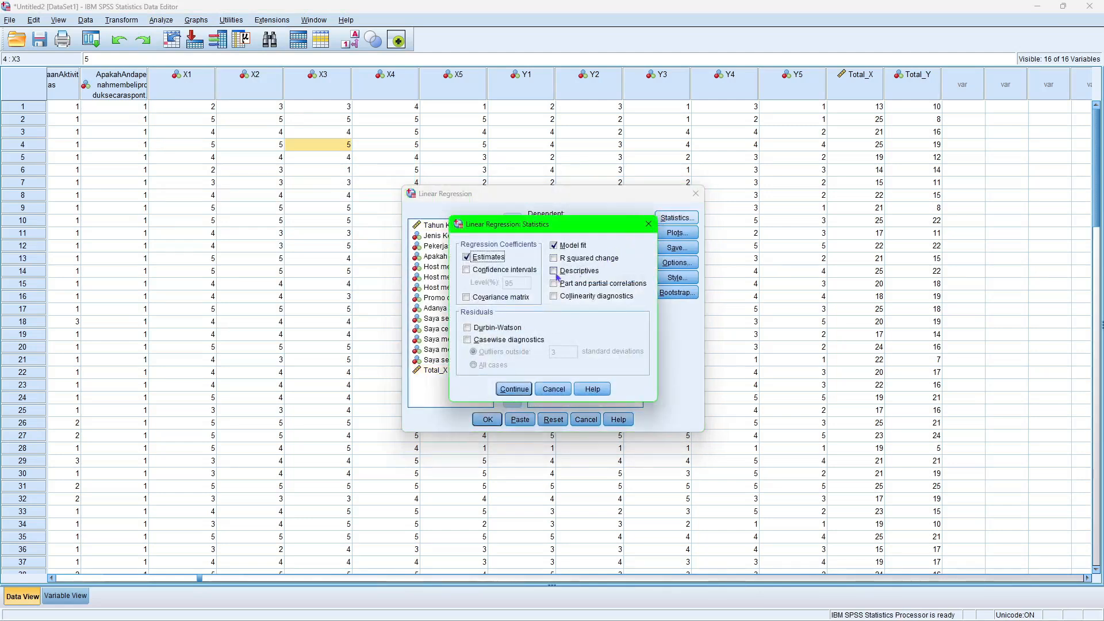
click(647, 224)
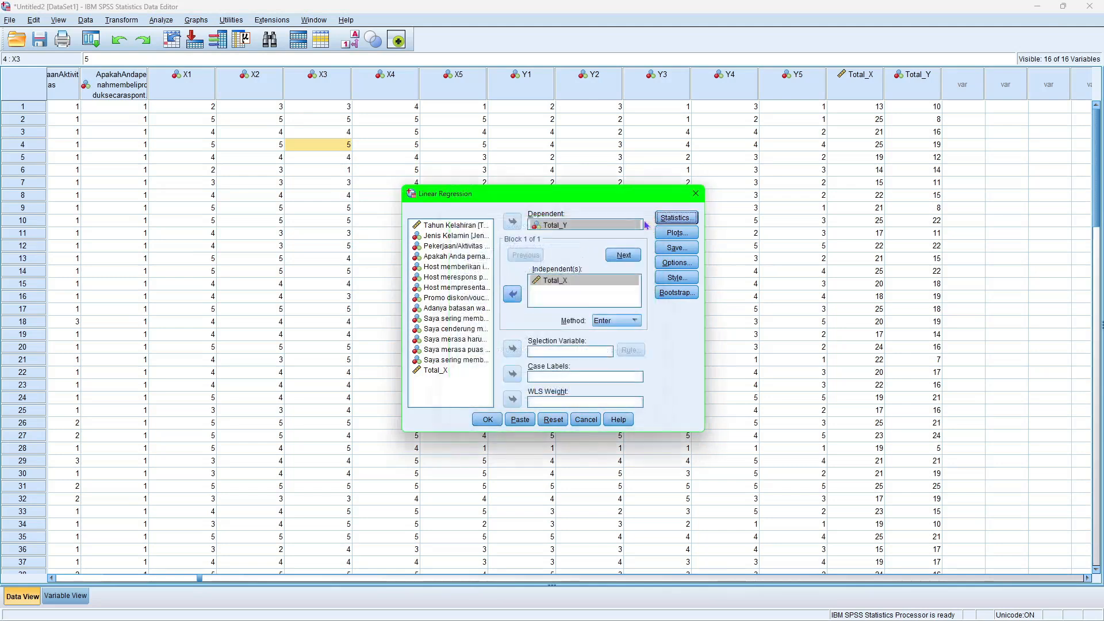
click(497, 421)
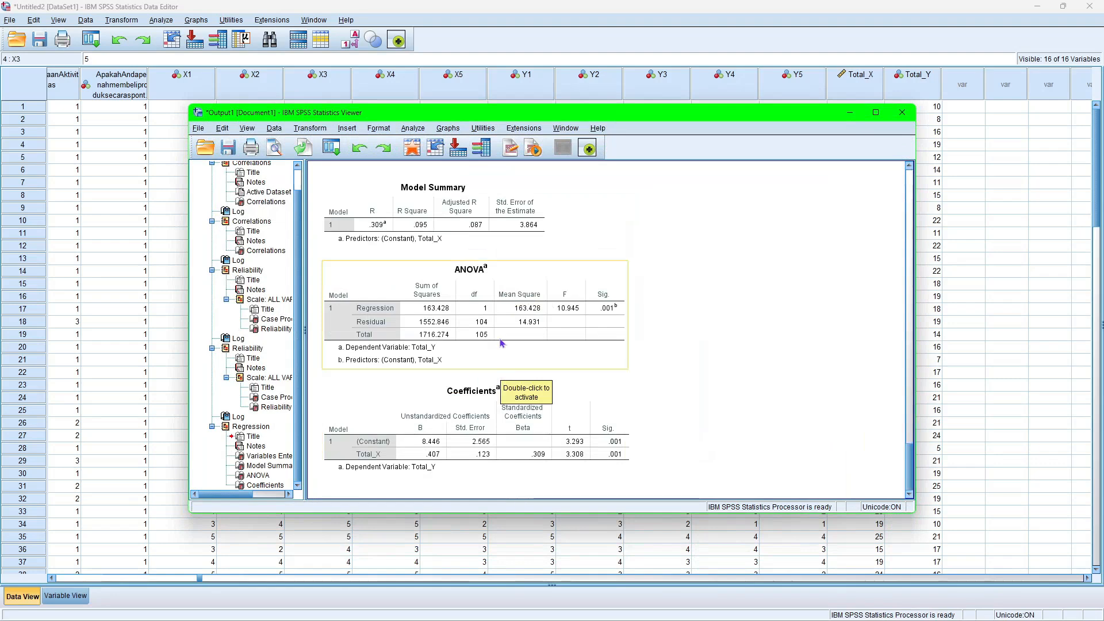
Review the regression output from Variables Entered/Removed through Coefficients, and minimize the output window.
drag(910, 463, 910, 448)
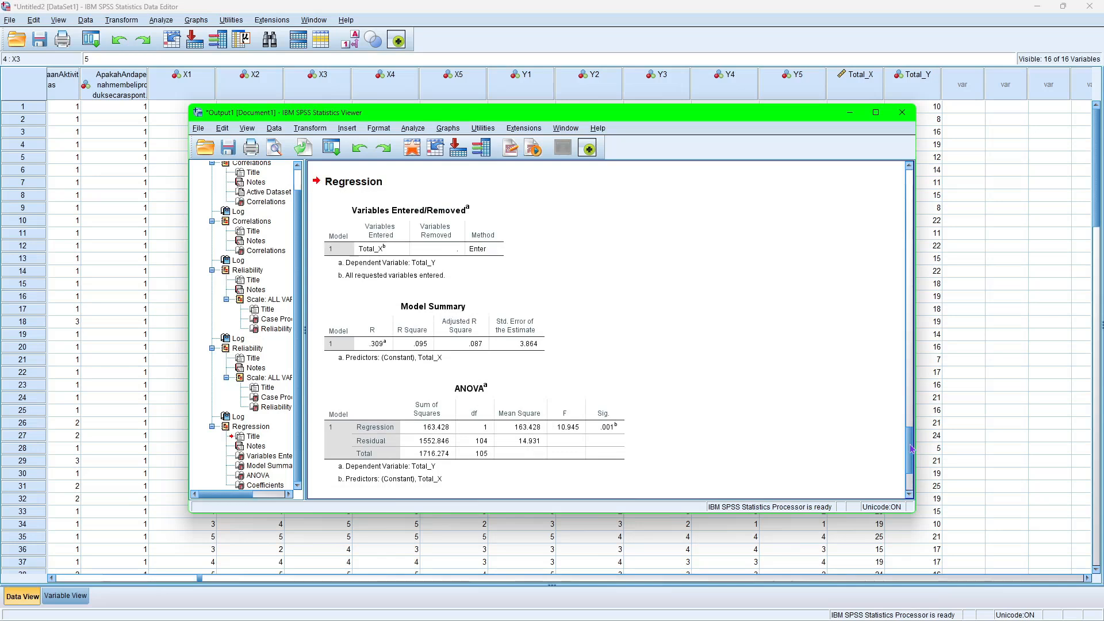
drag(911, 448, 911, 481)
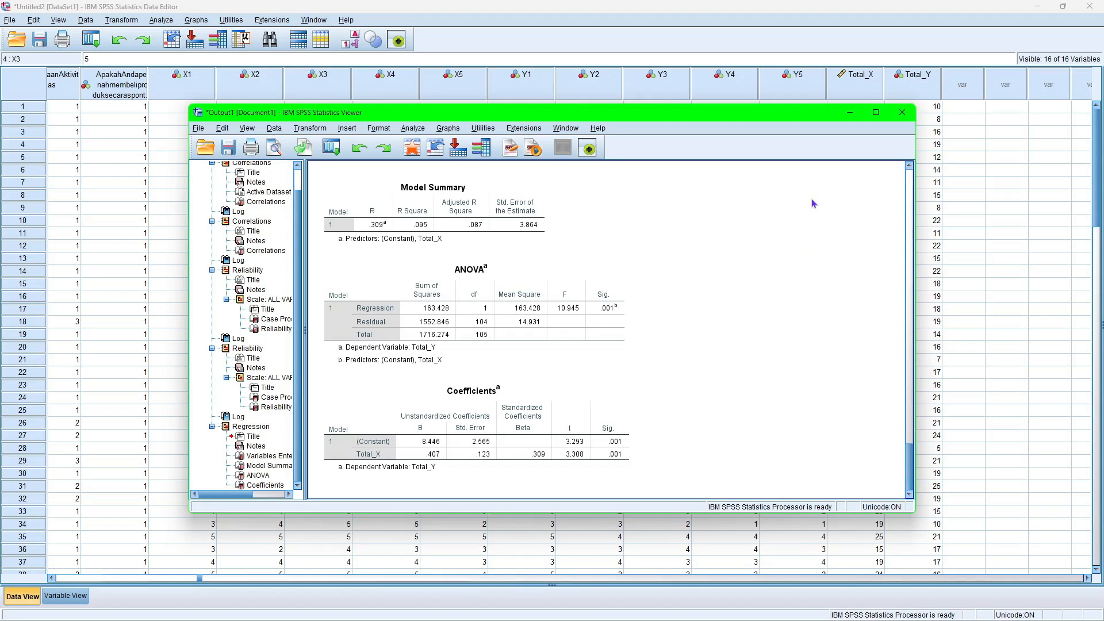
click(851, 118)
Toggle value labels on to view the questionnaire responses as text, and return the data grid to numeric codes.
click(355, 50)
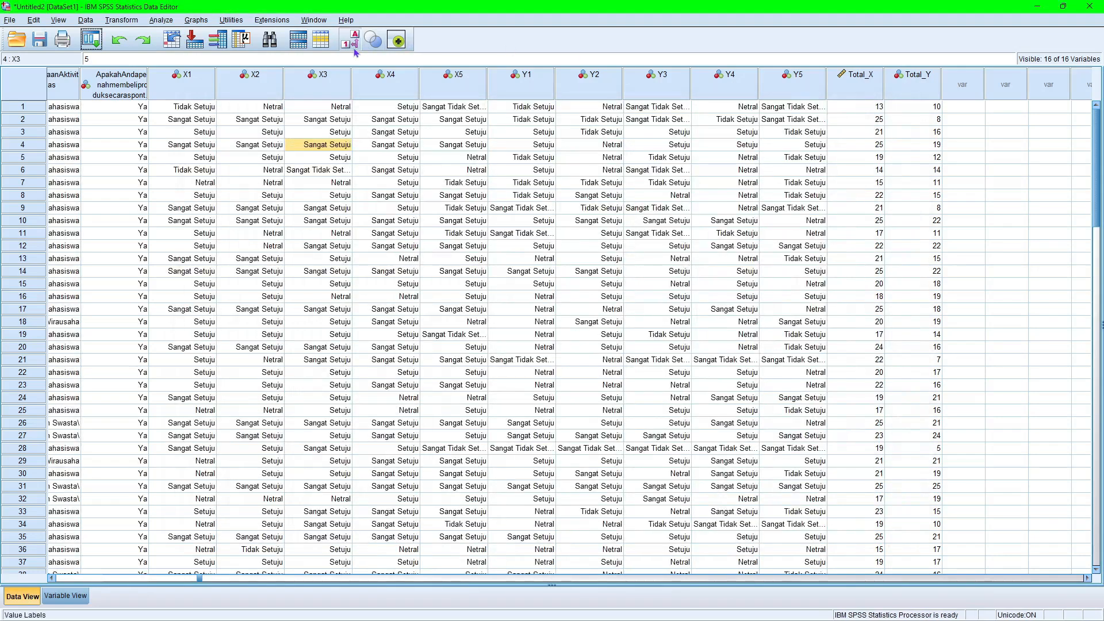
click(354, 50)
click(354, 49)
click(354, 49)
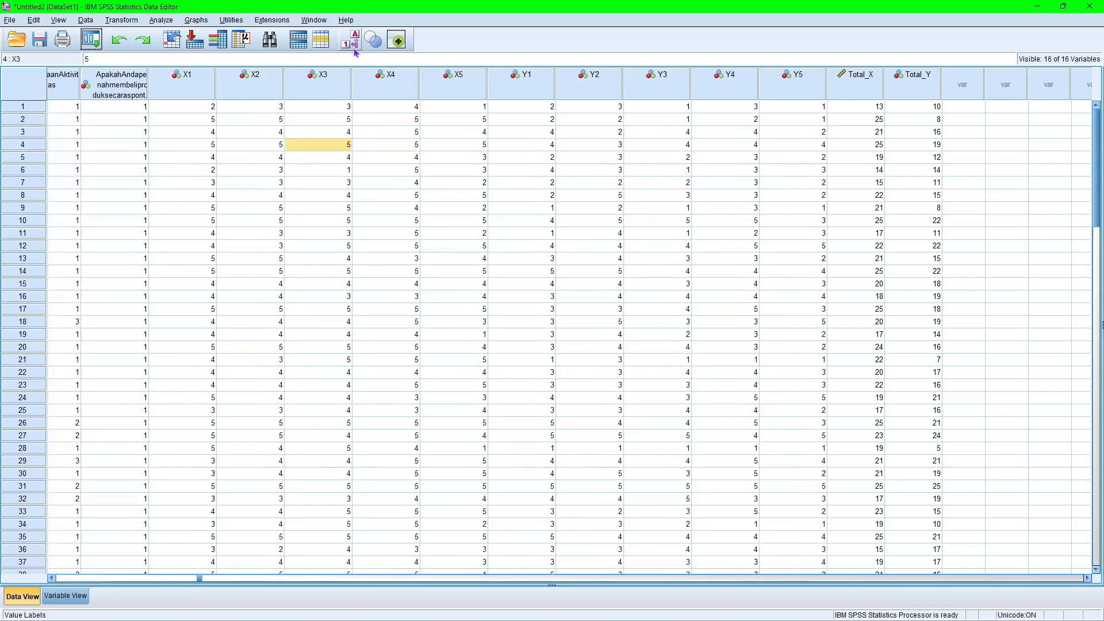